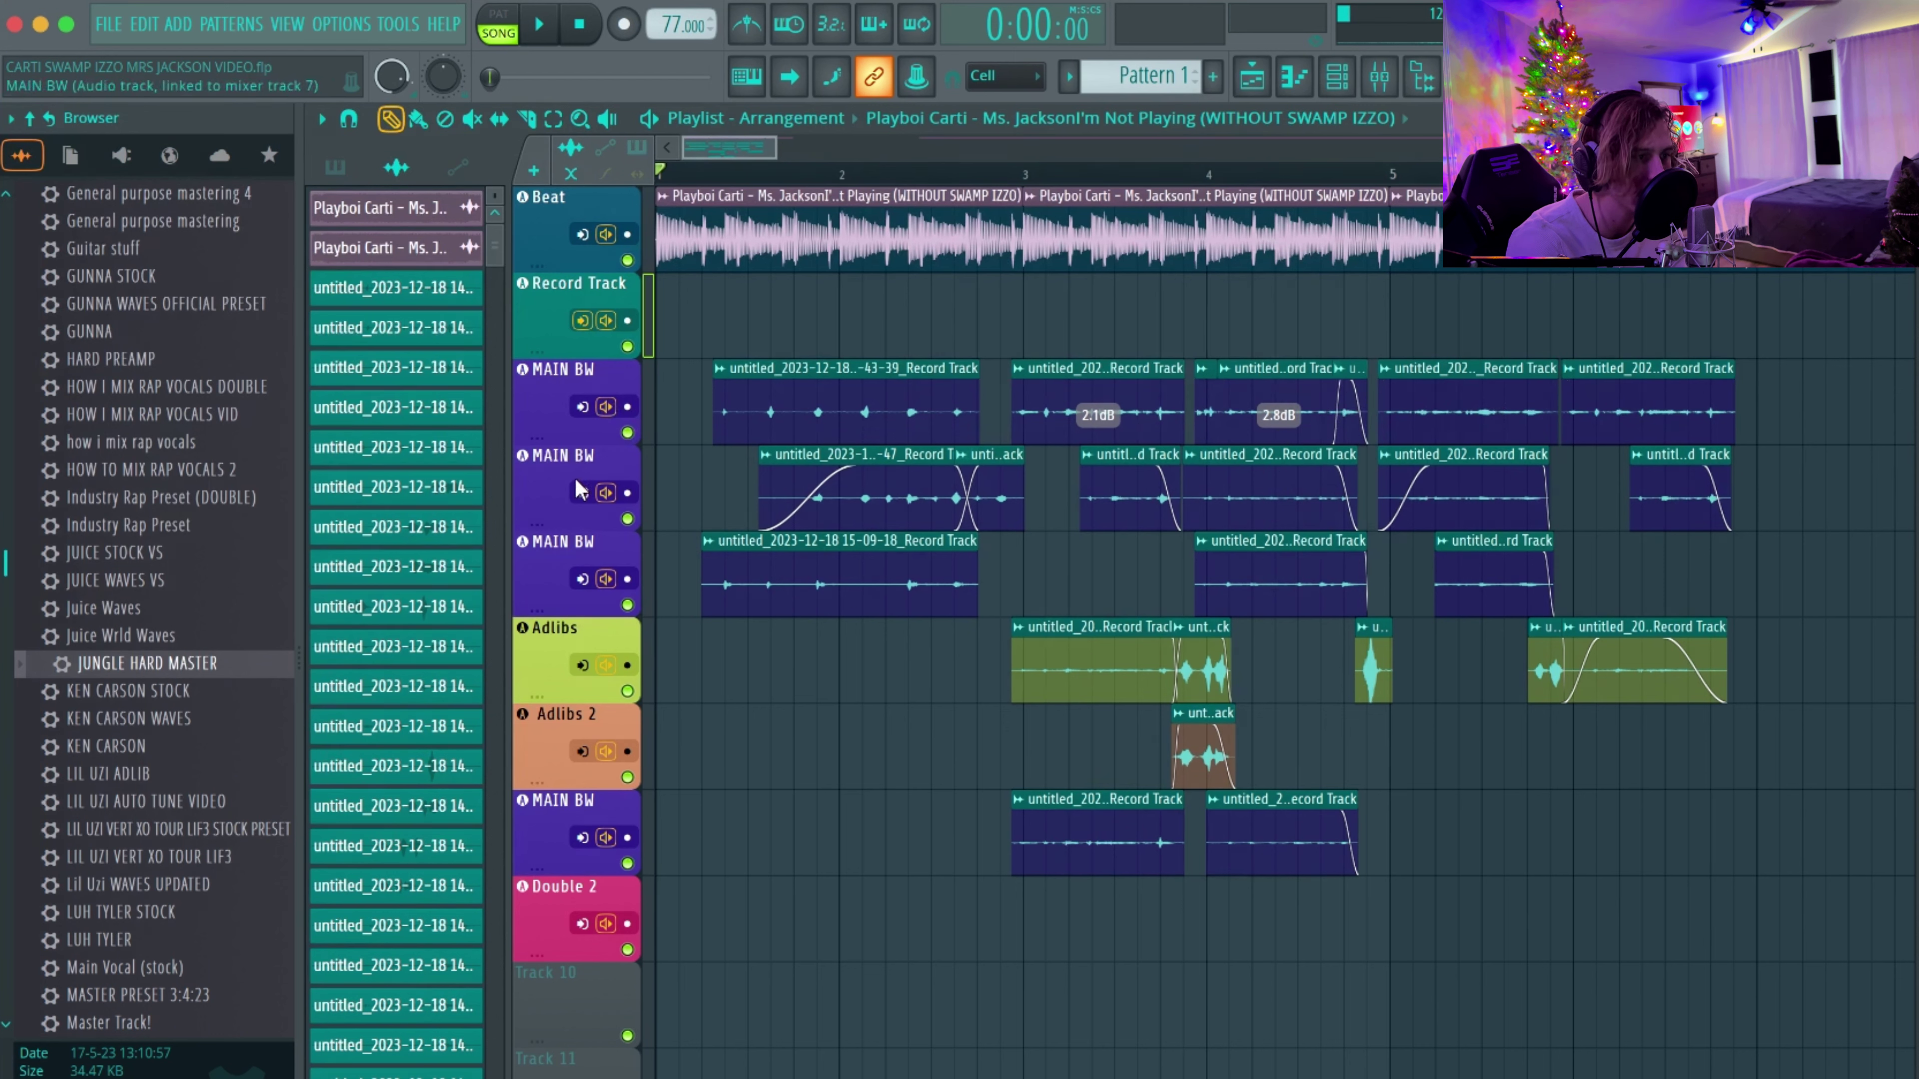
# Step: Open the mixer and lower the CARTI track's level slightly to -0.2 dB
pyautogui.scroll(7, 218, 332)
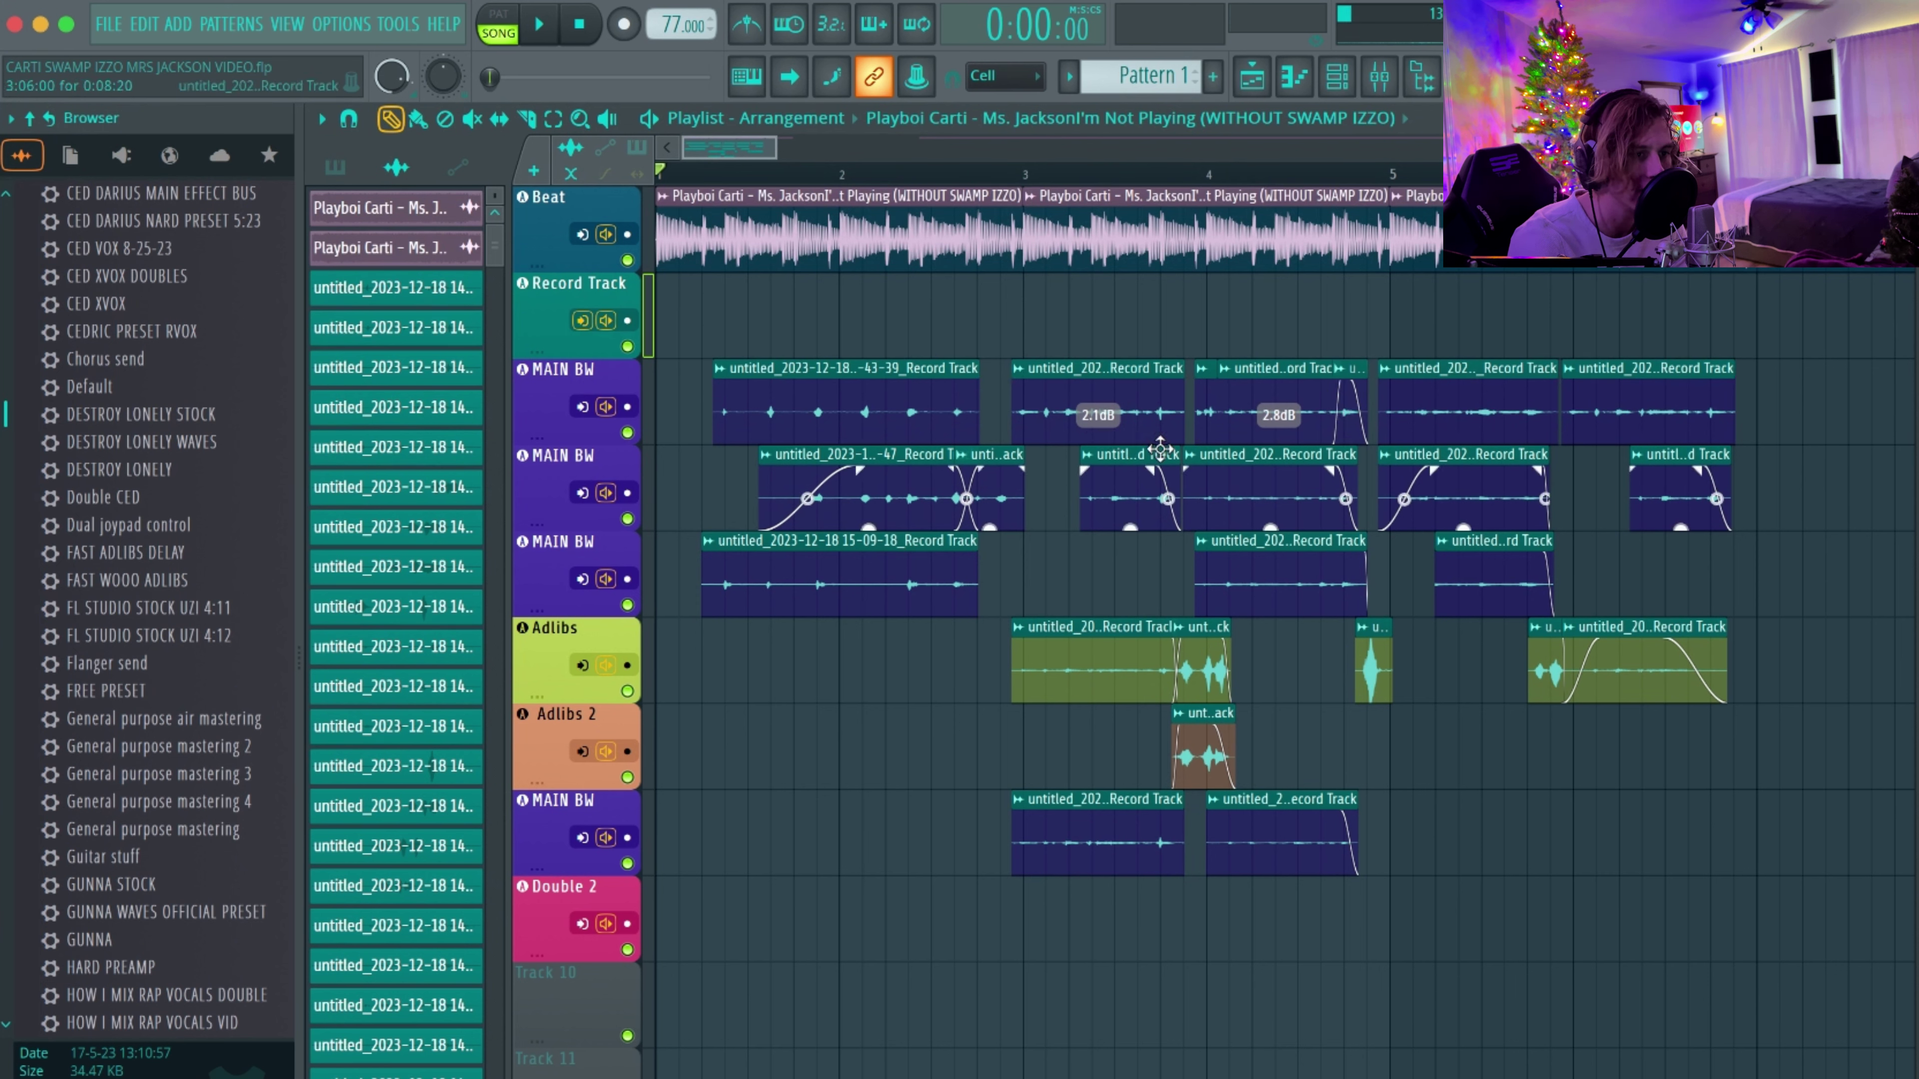
pyautogui.press('F9')
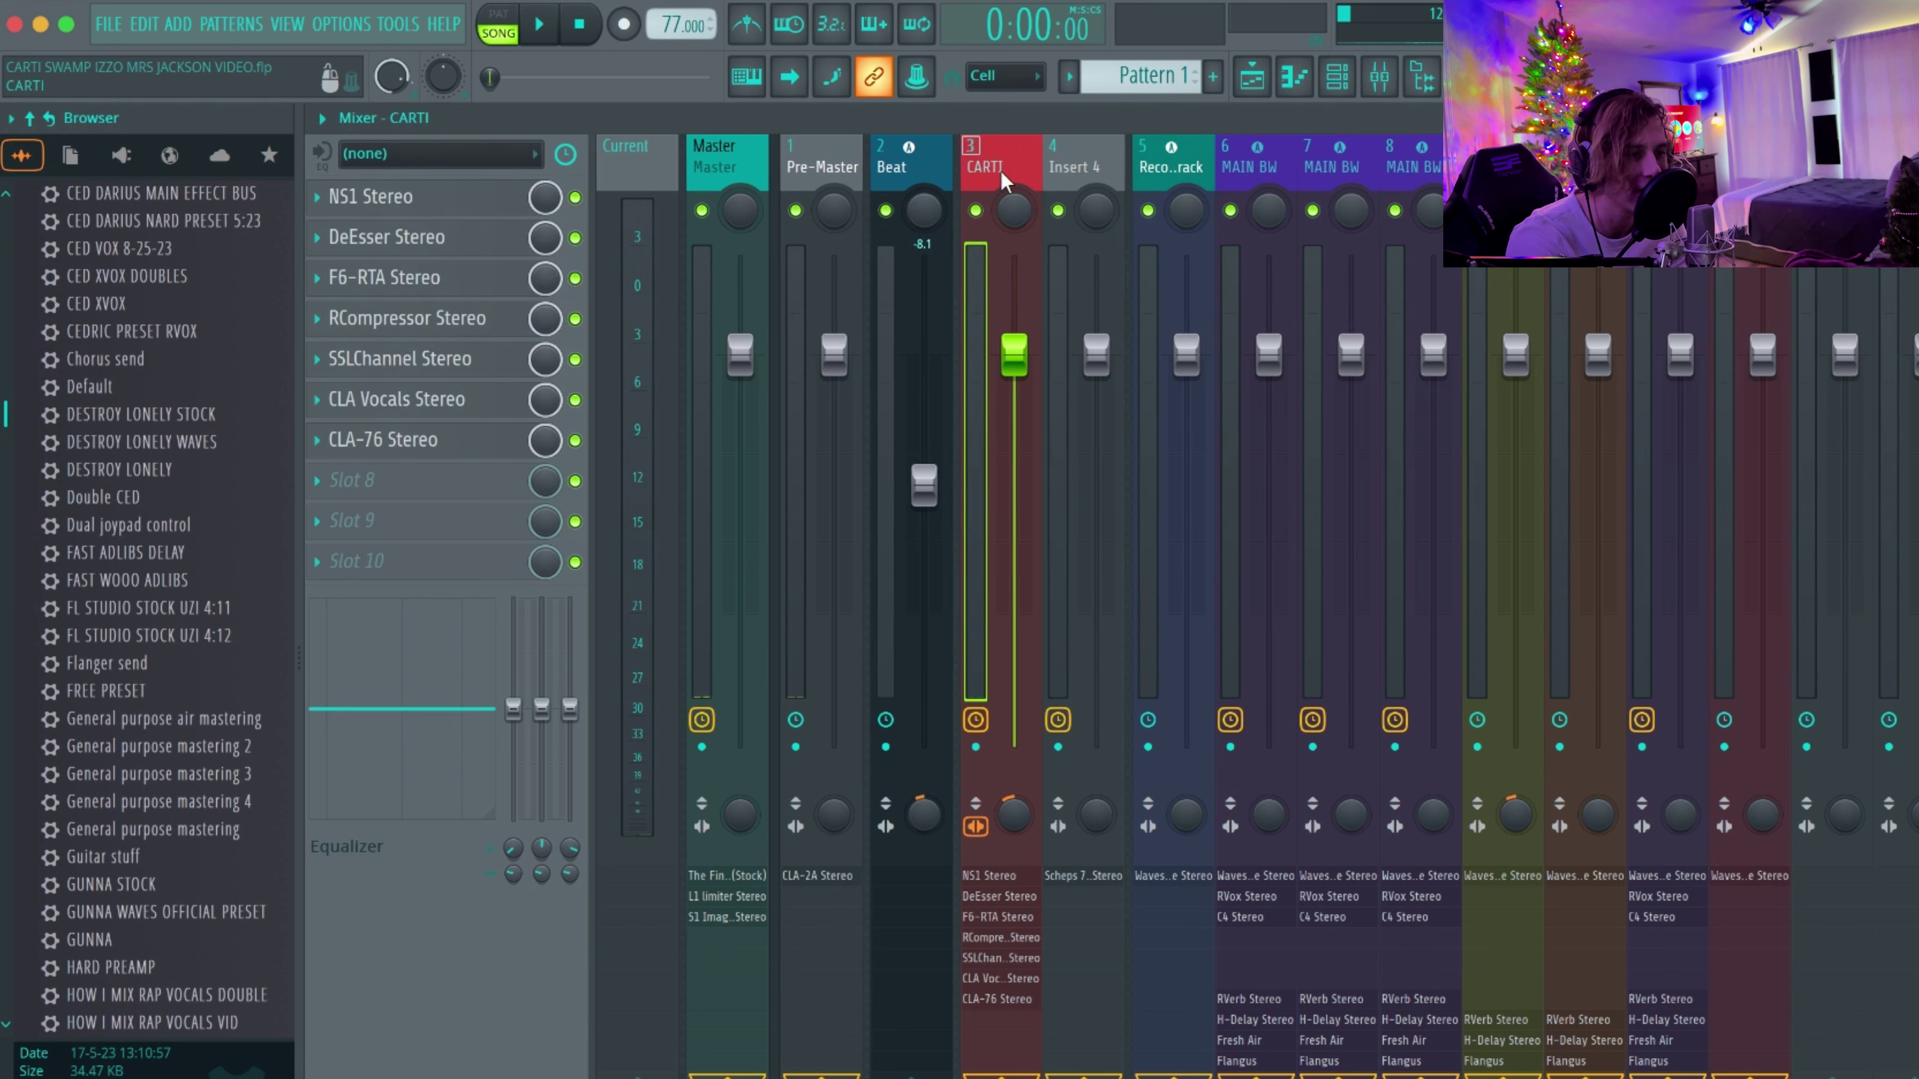
pyautogui.scroll(-1, 1000, 559)
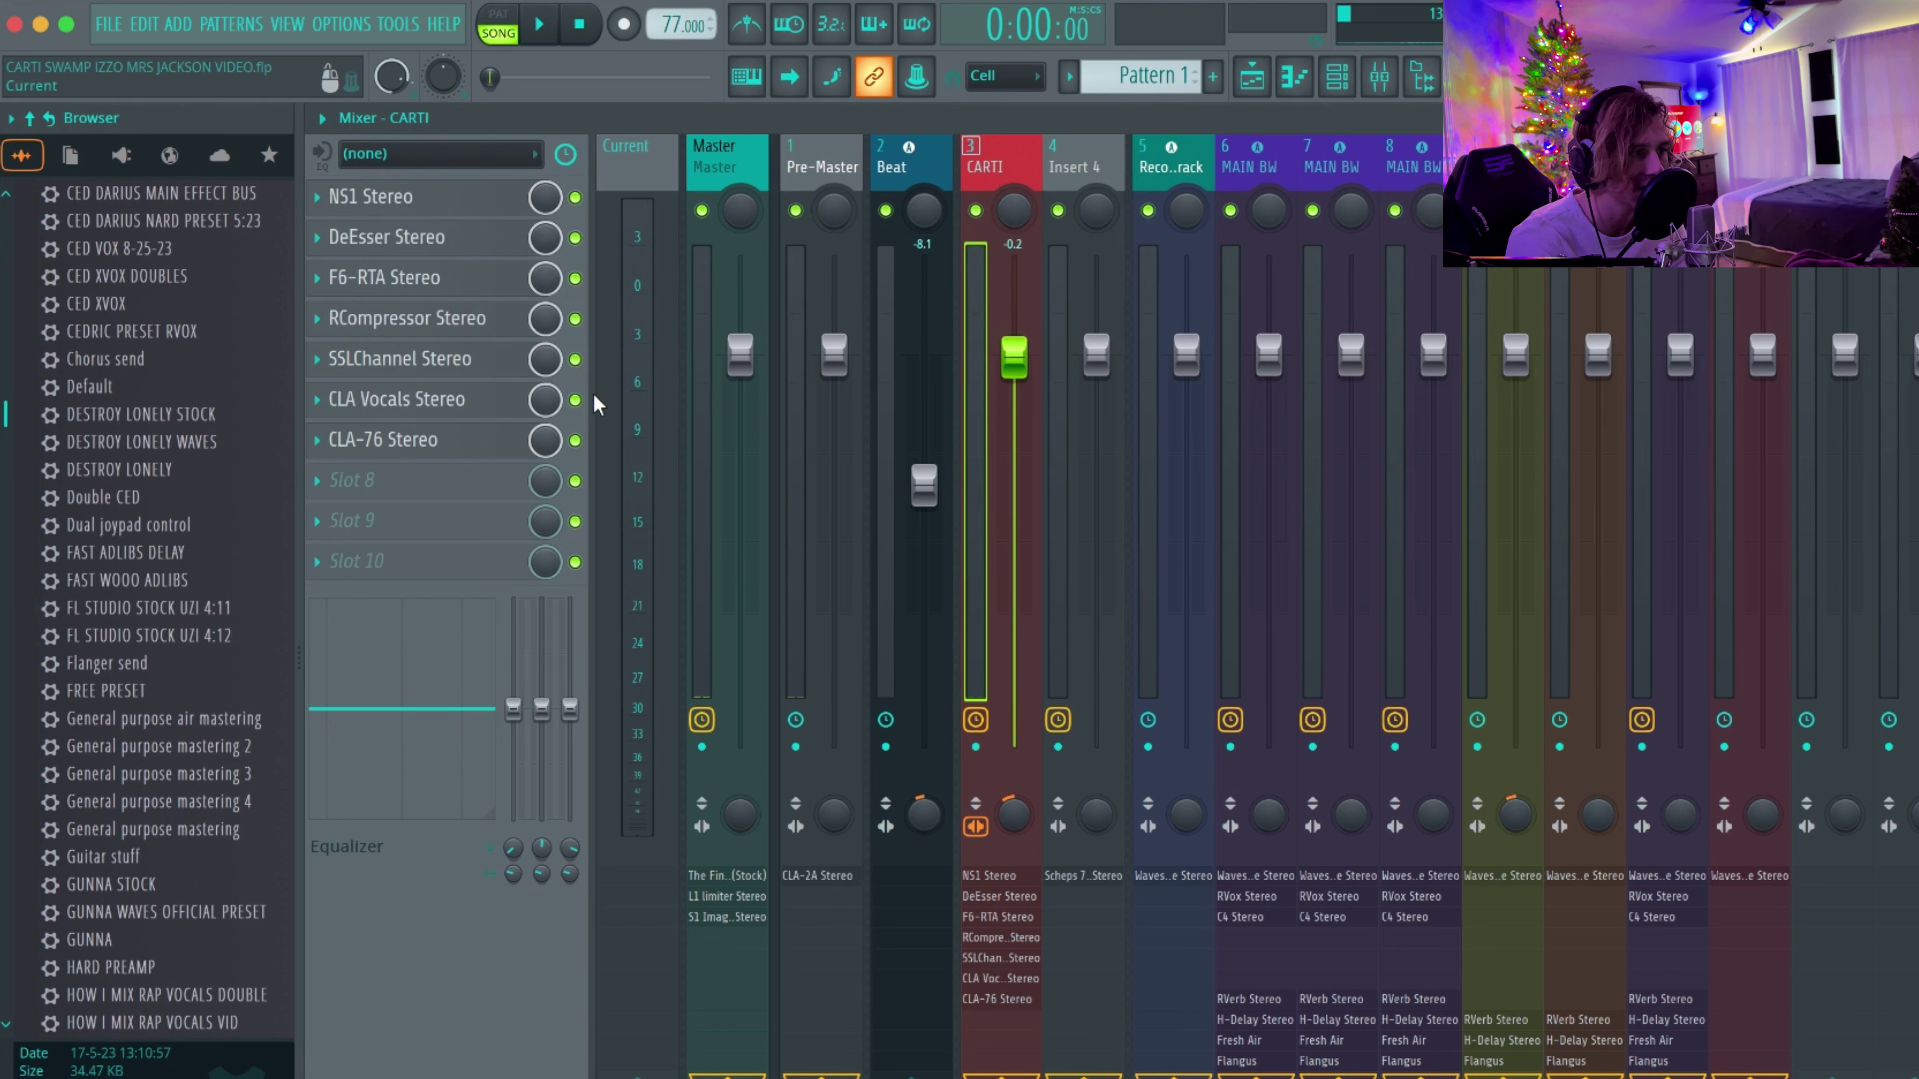
# Step: Check the NS1 and DeEsser plugin settings on the CARTI track, including the DeEsser threshold
pyautogui.click(425, 197)
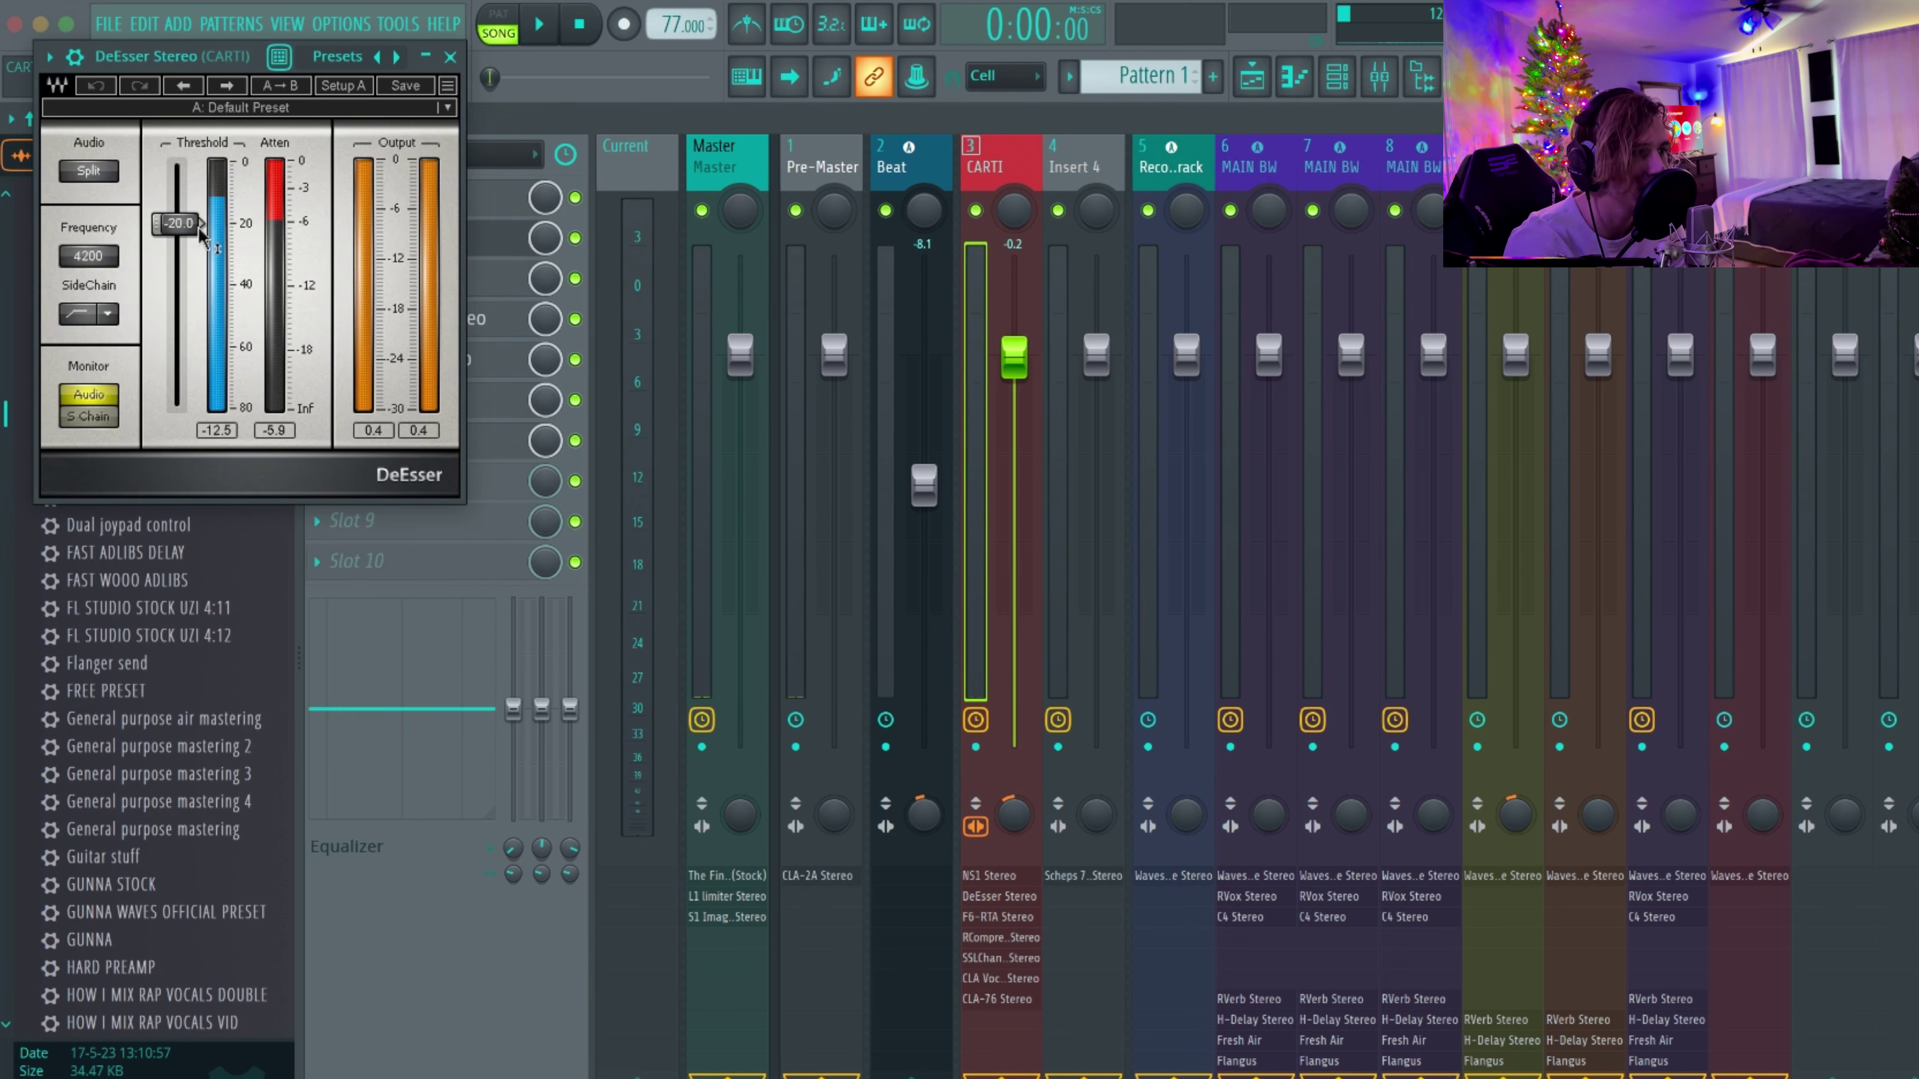
pyautogui.click(452, 57)
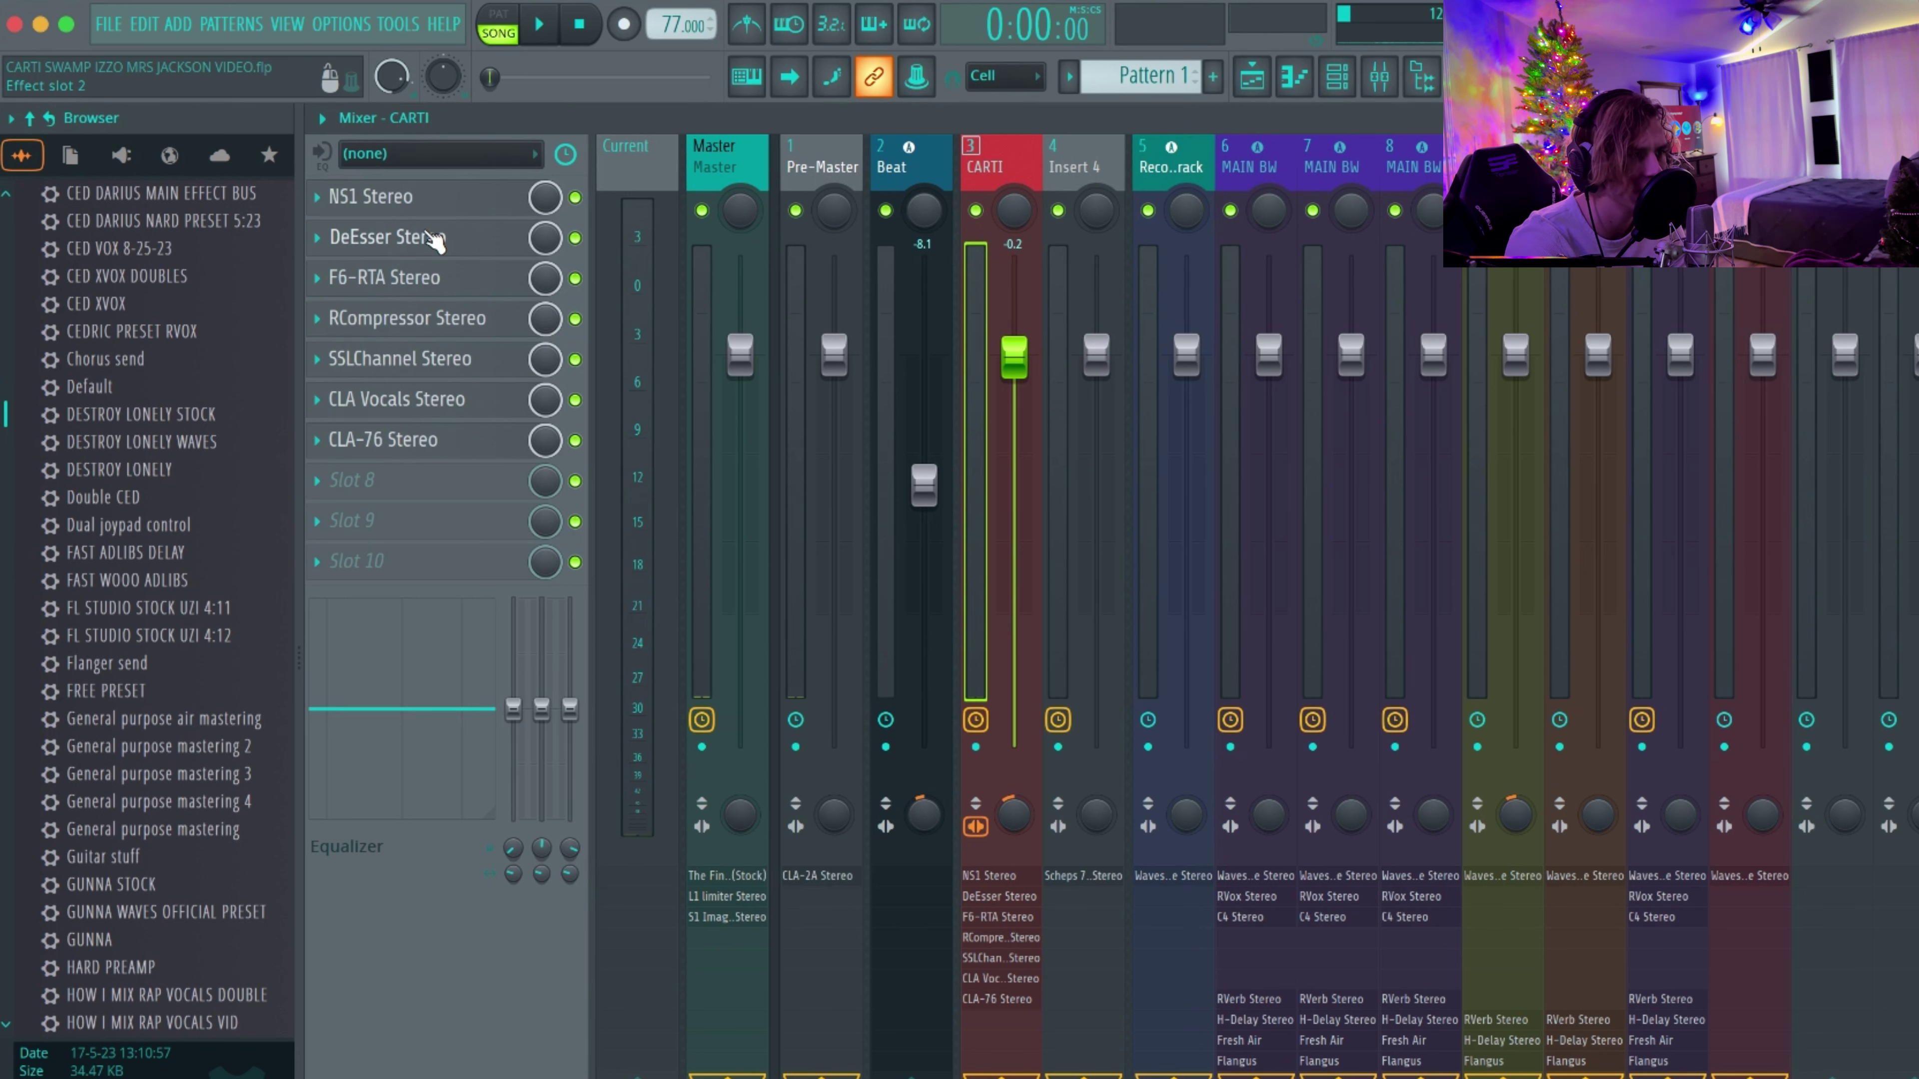
# Step: Examine the CARTI track's F6-RTA equalizer, going through the low cut and the settings of bands 1 to 6
pyautogui.click(406, 264)
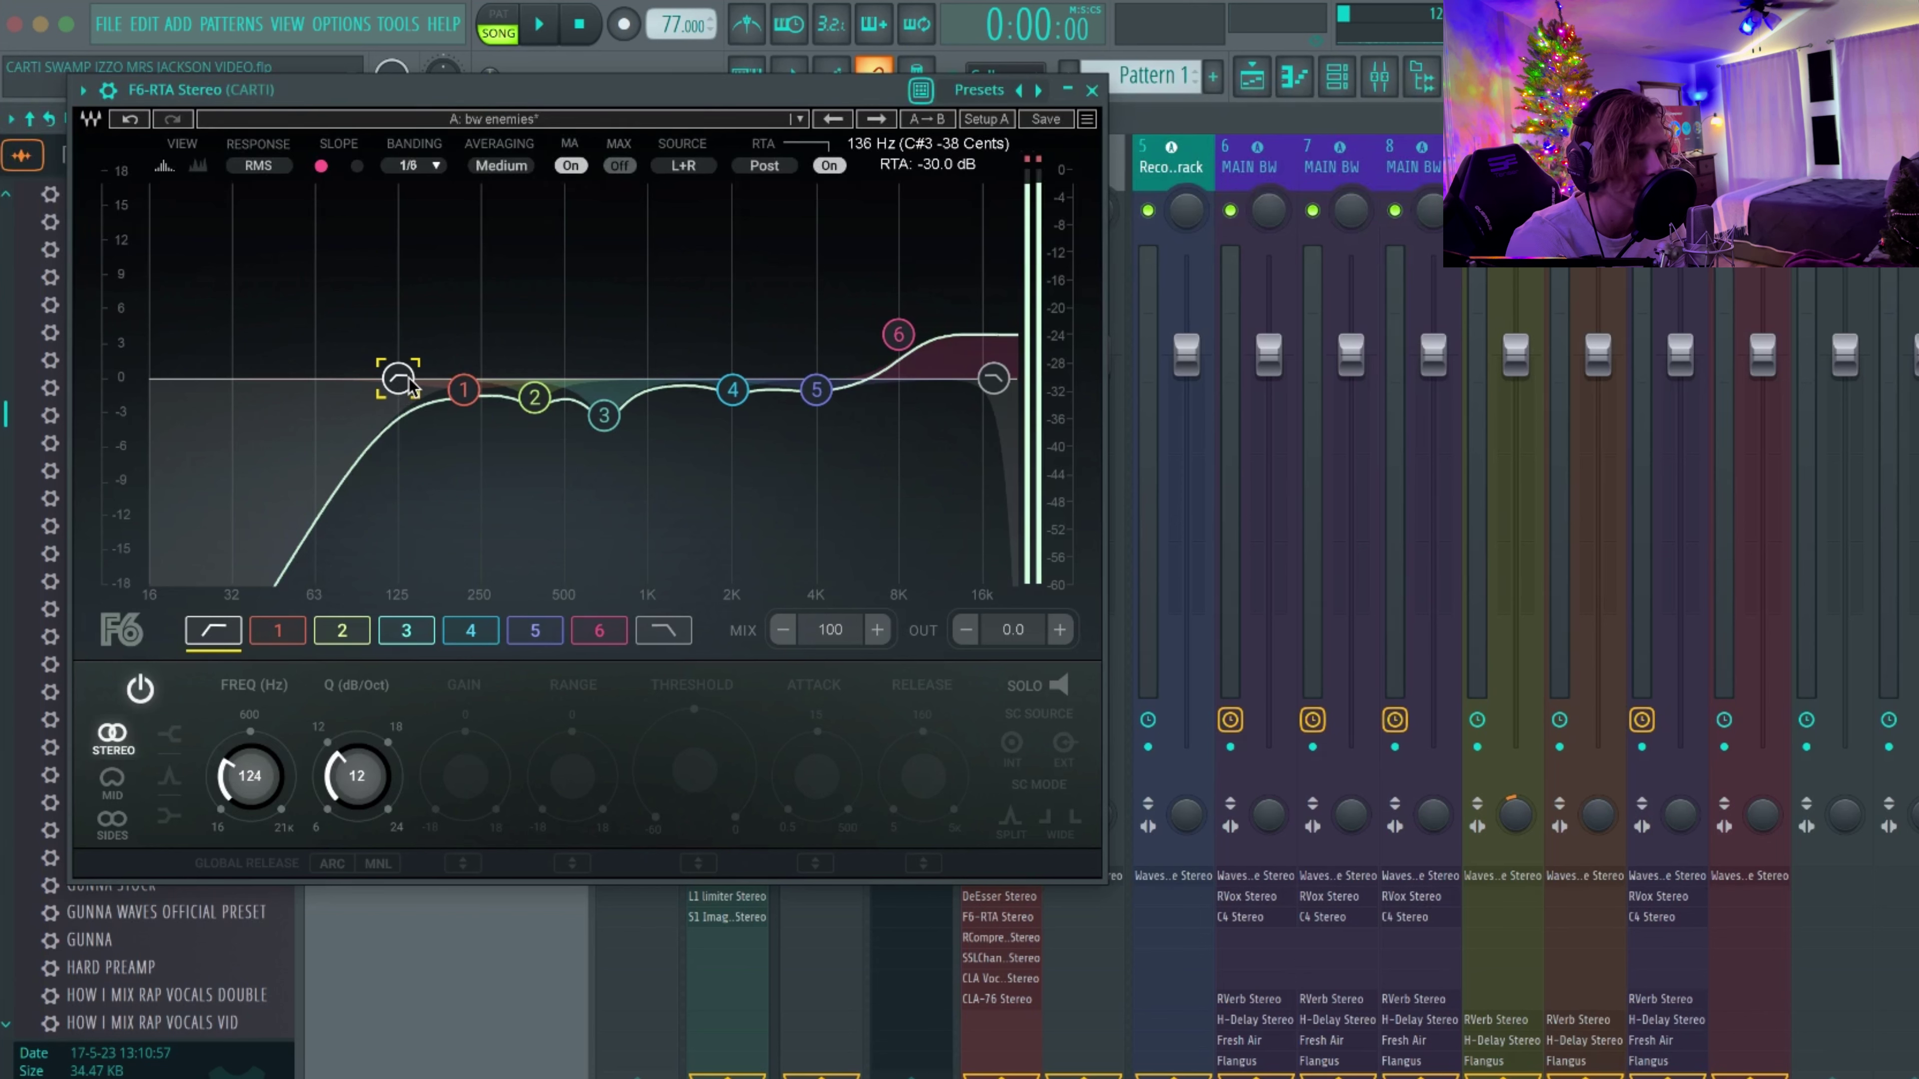
pyautogui.click(464, 390)
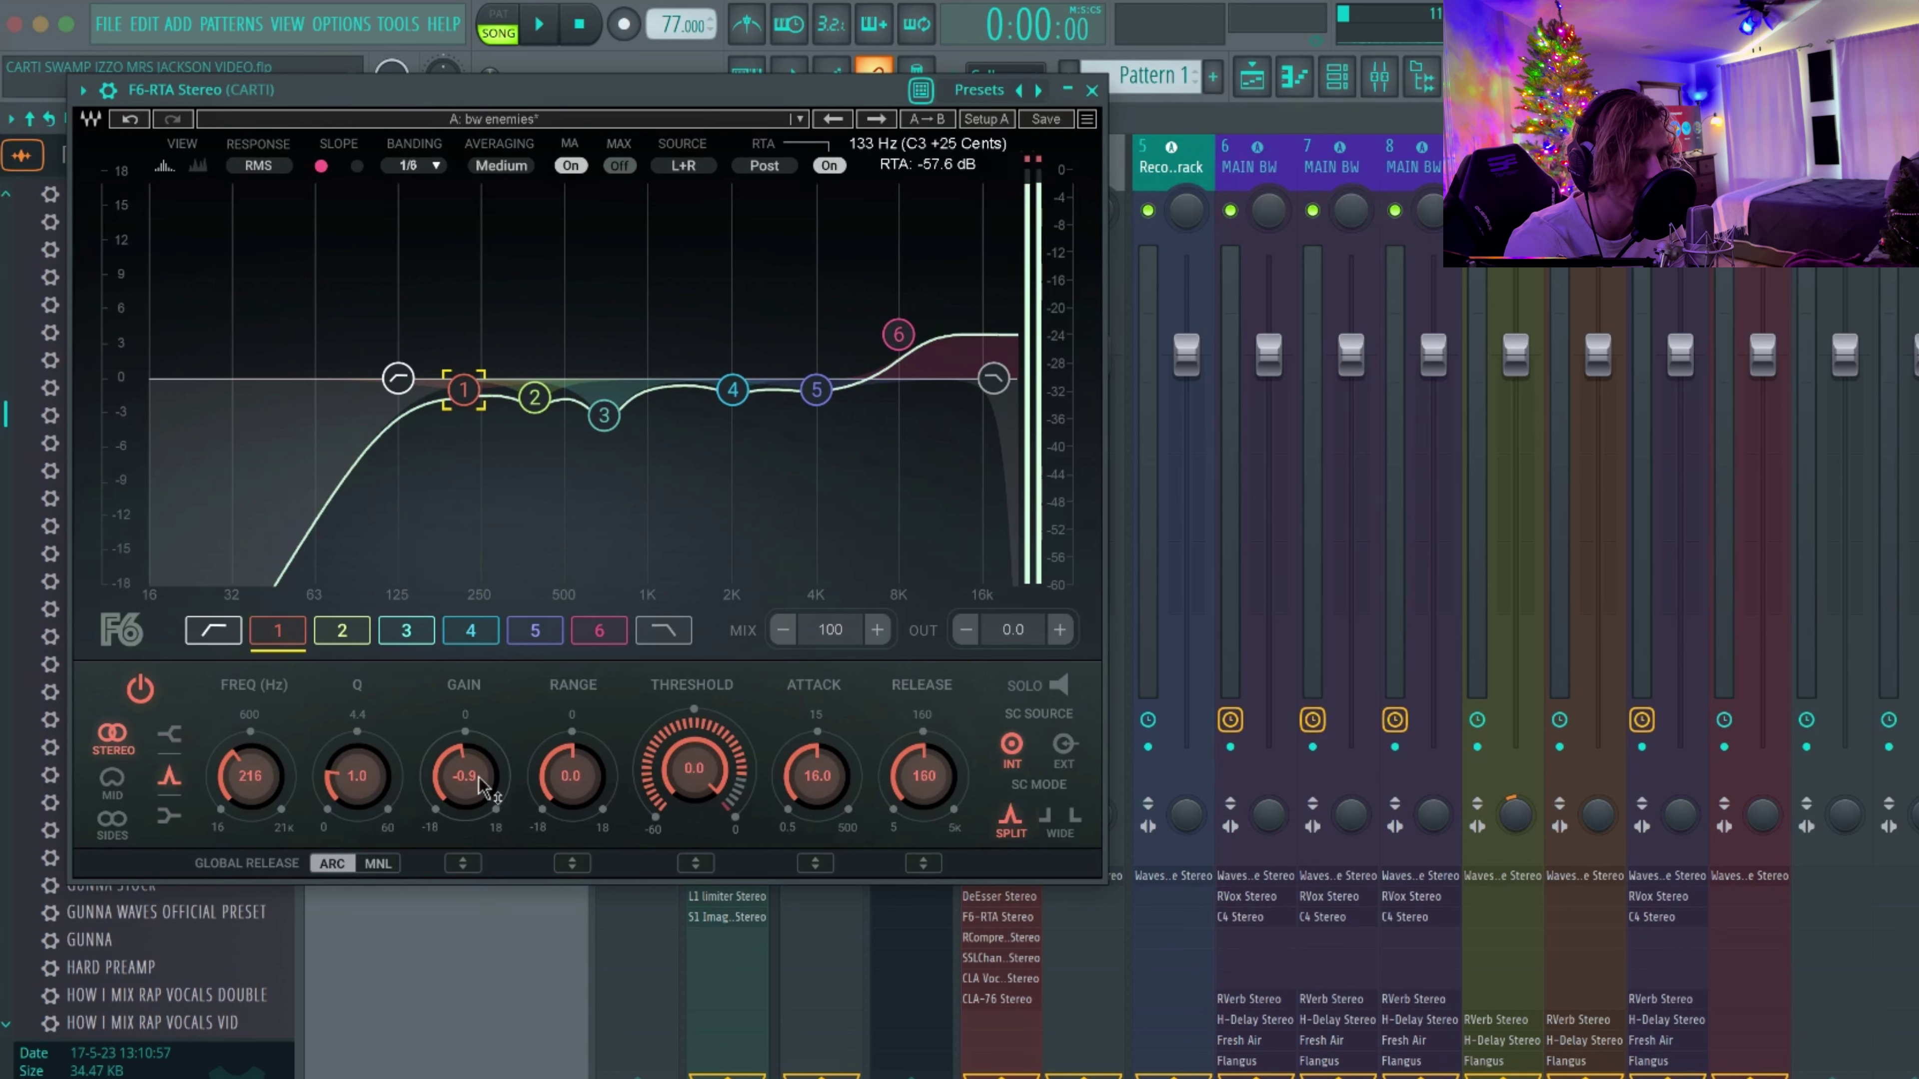
pyautogui.click(533, 397)
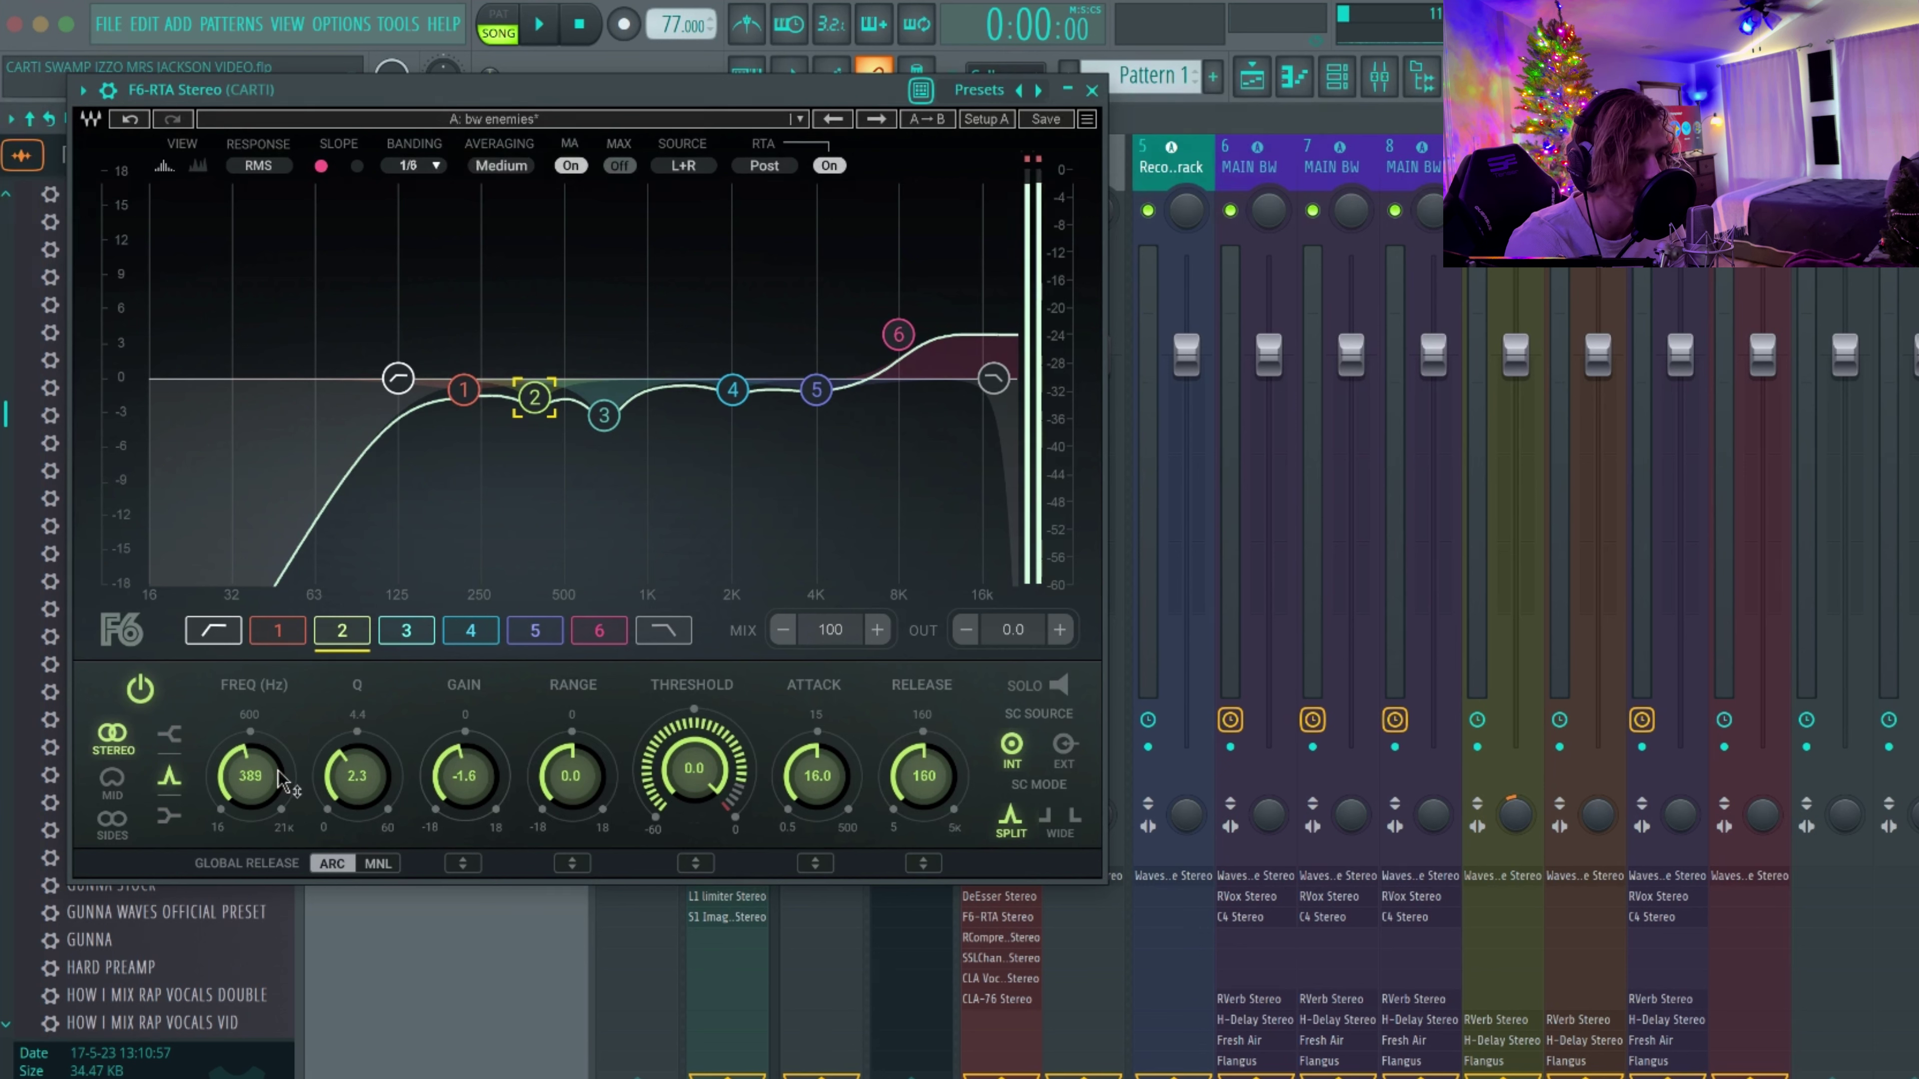
pyautogui.click(607, 425)
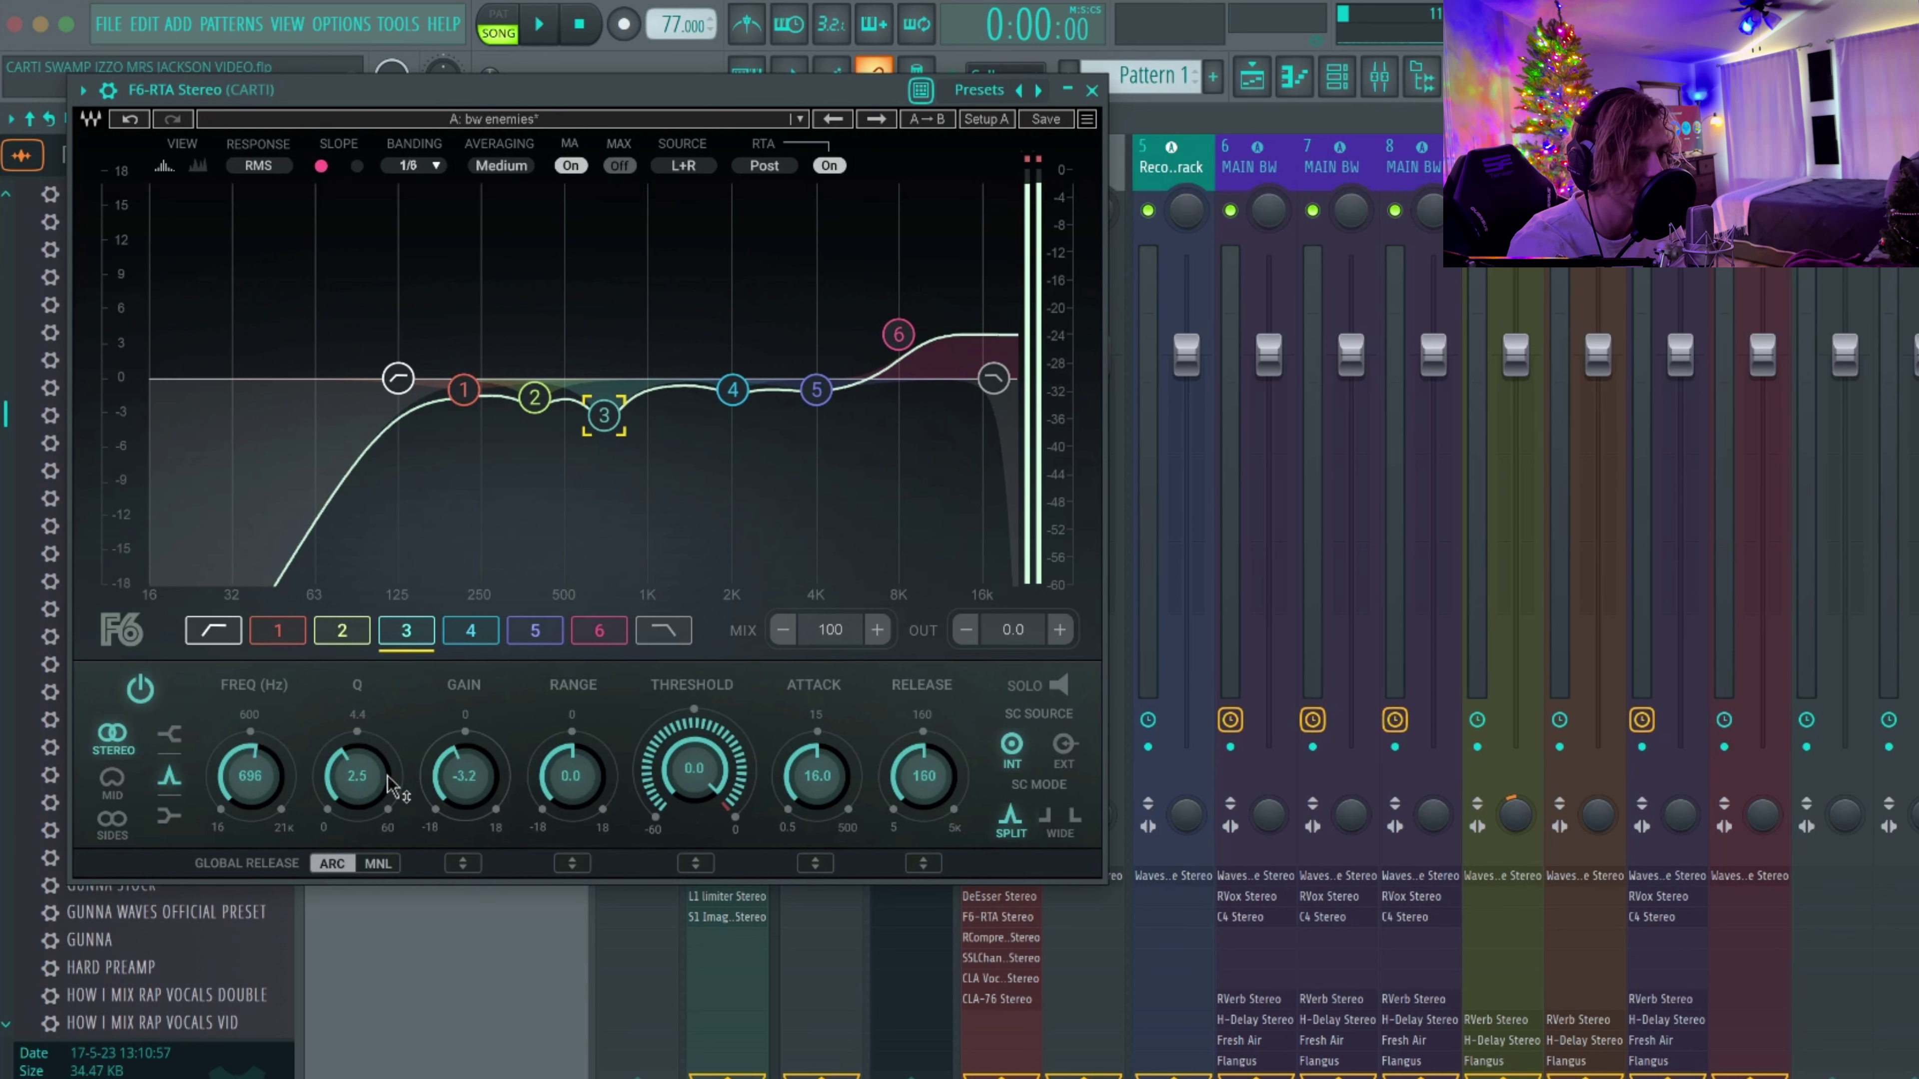
pyautogui.click(731, 390)
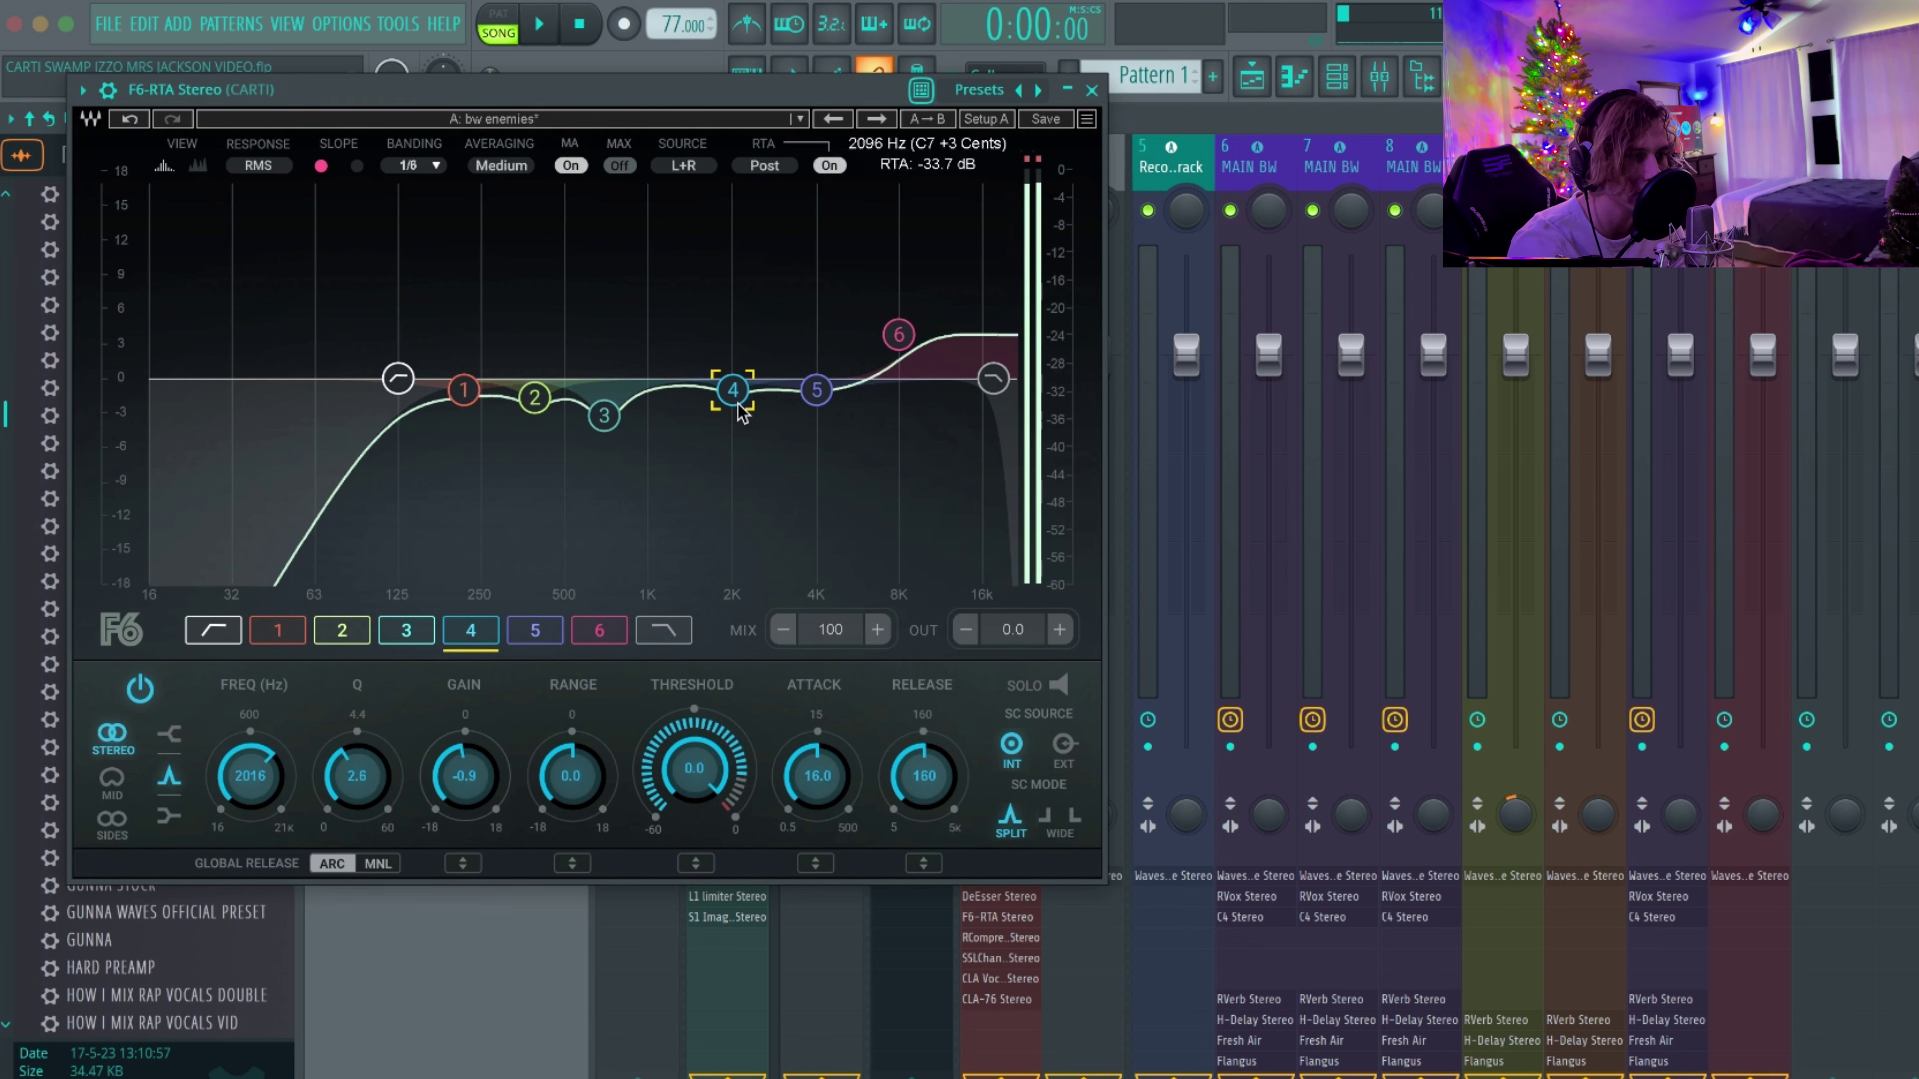
pyautogui.click(816, 389)
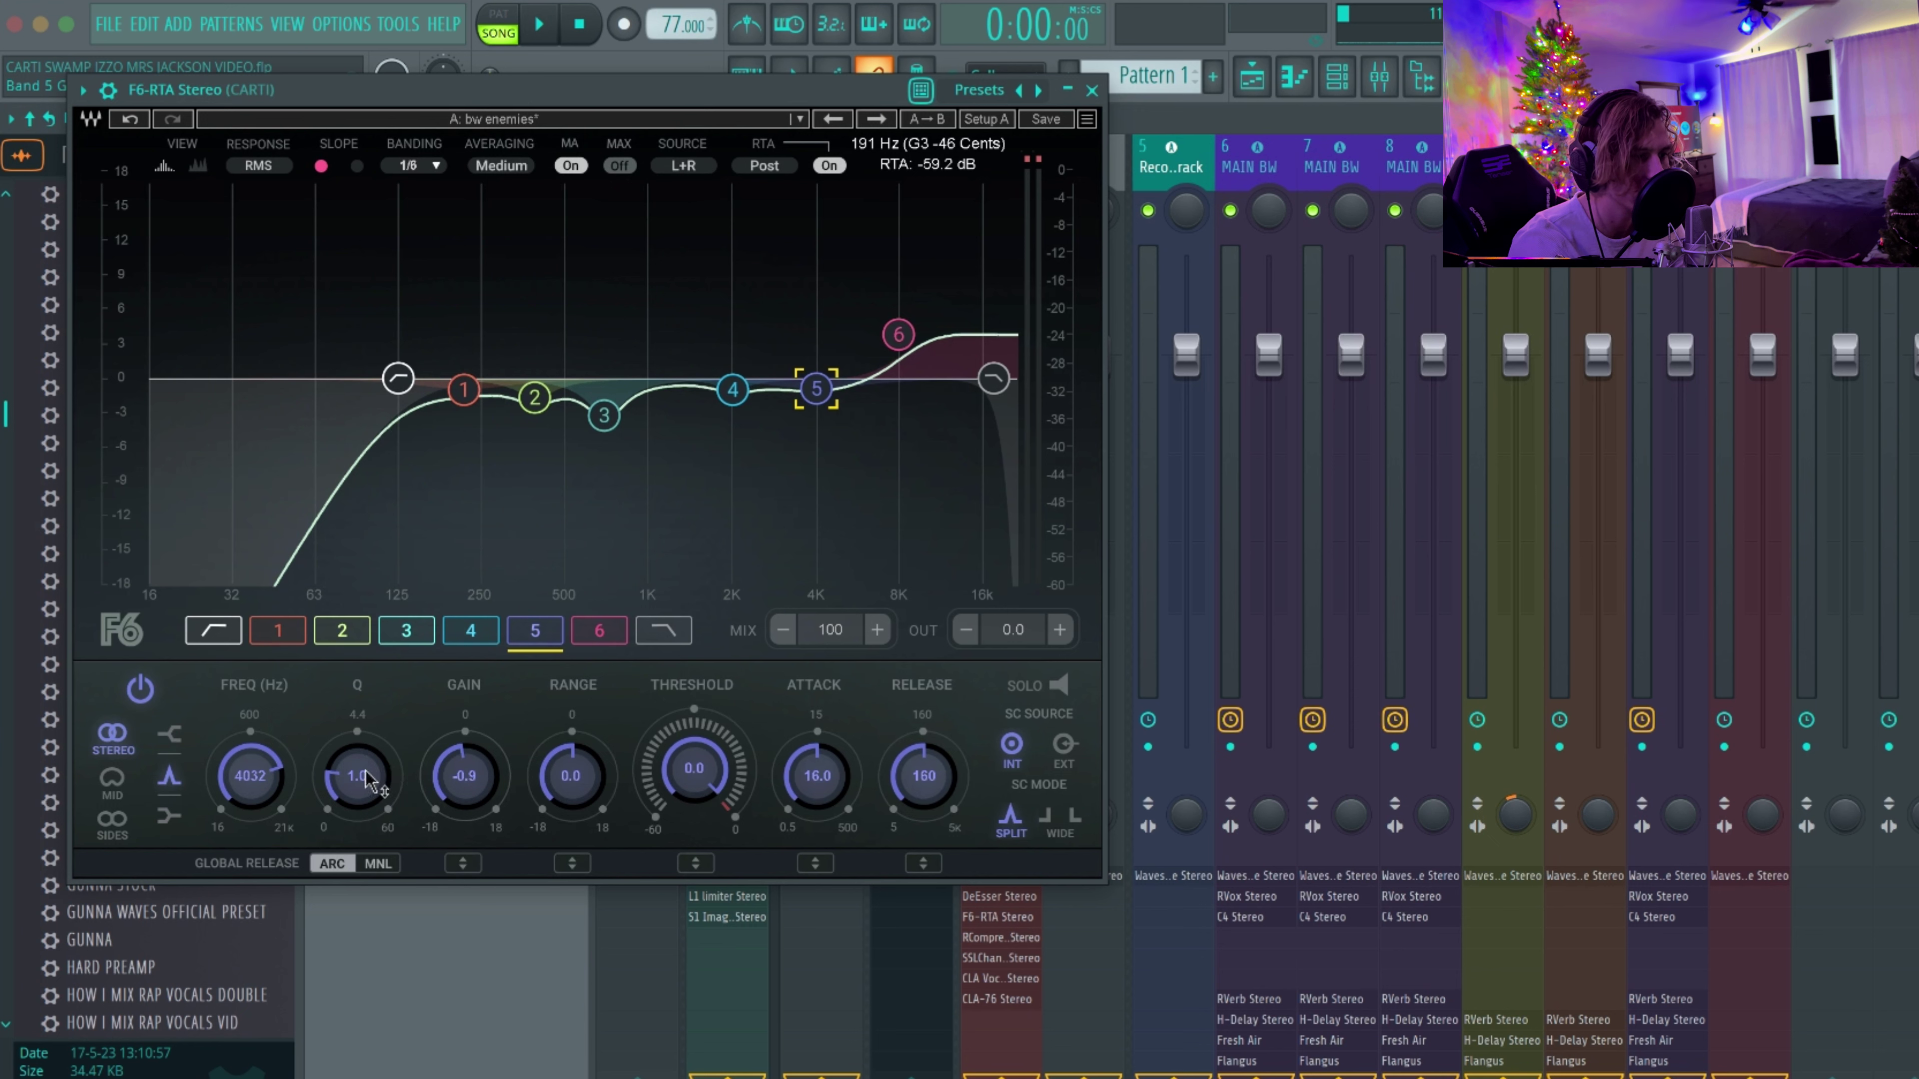
pyautogui.click(599, 630)
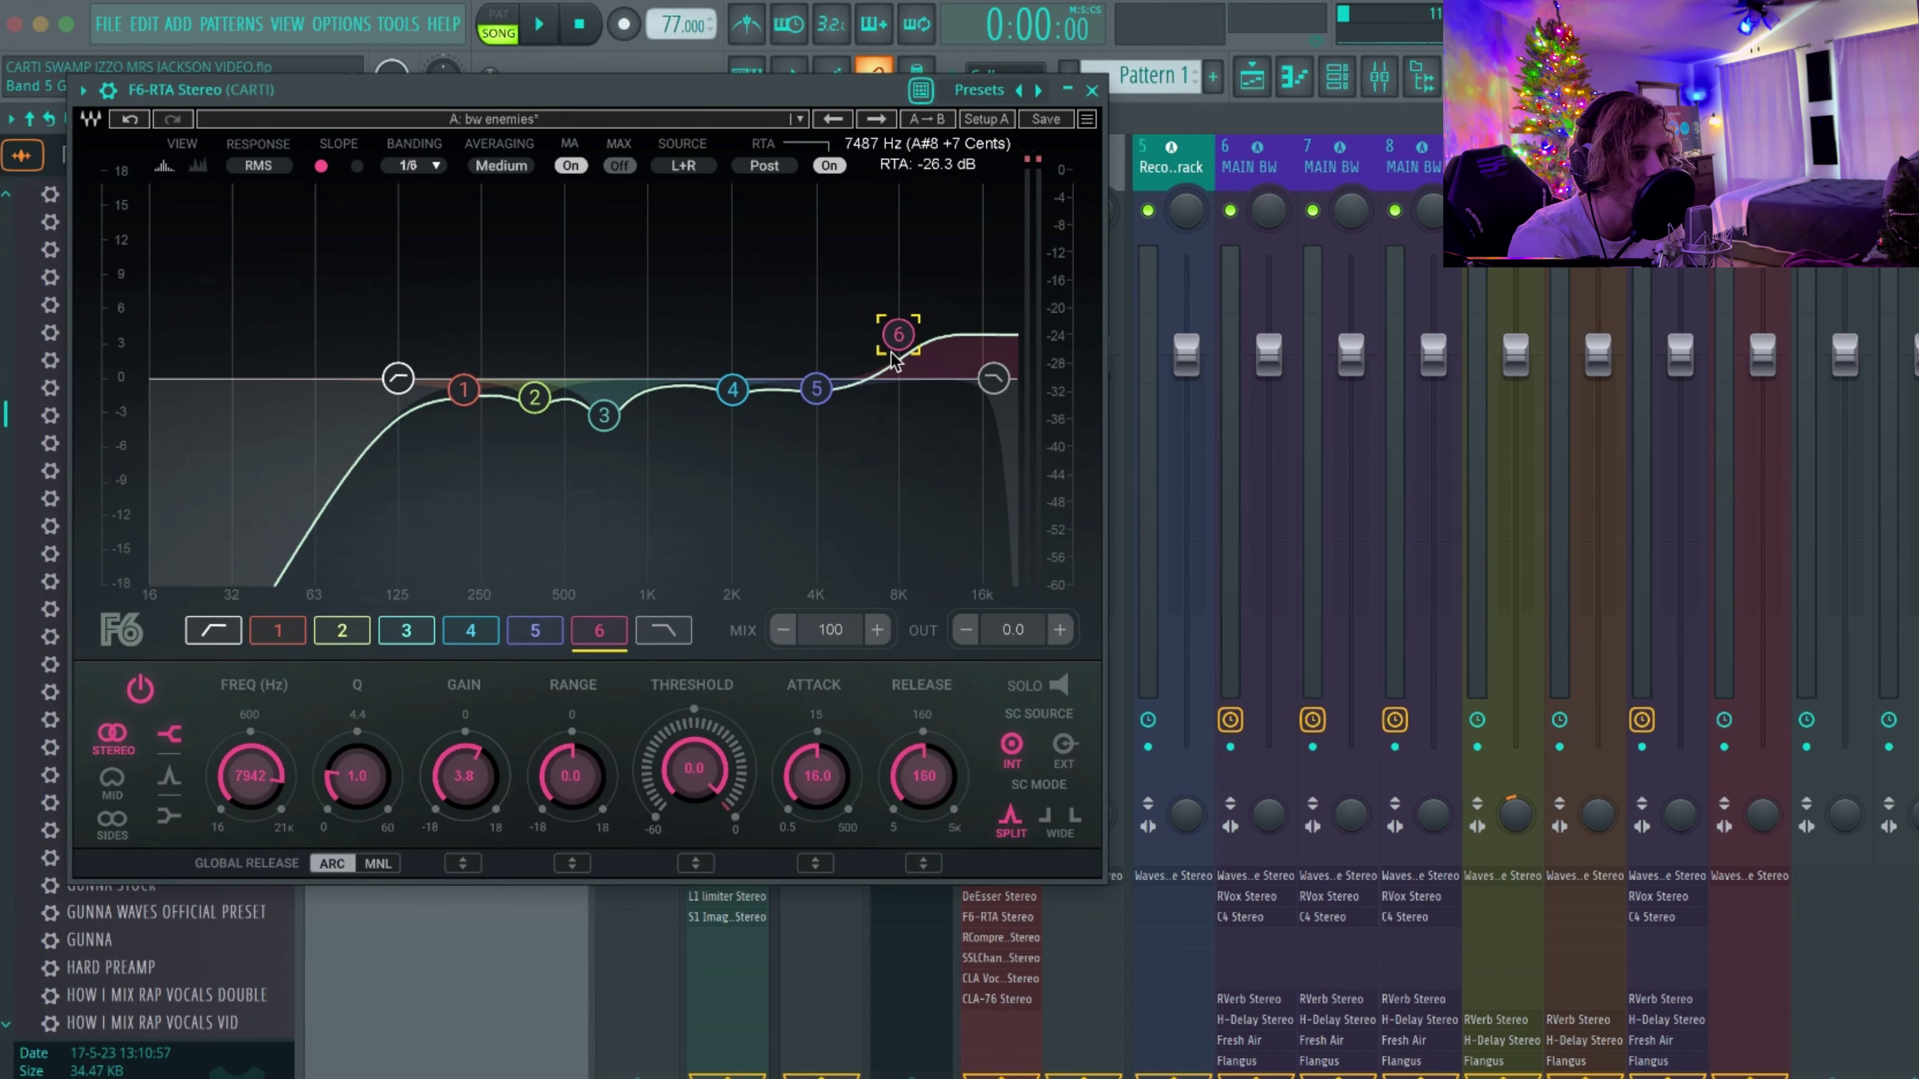
# Step: Check the RCompressor's threshold, ratio, gain, attack and release on the CARTI track, and close it
pyautogui.click(325, 317)
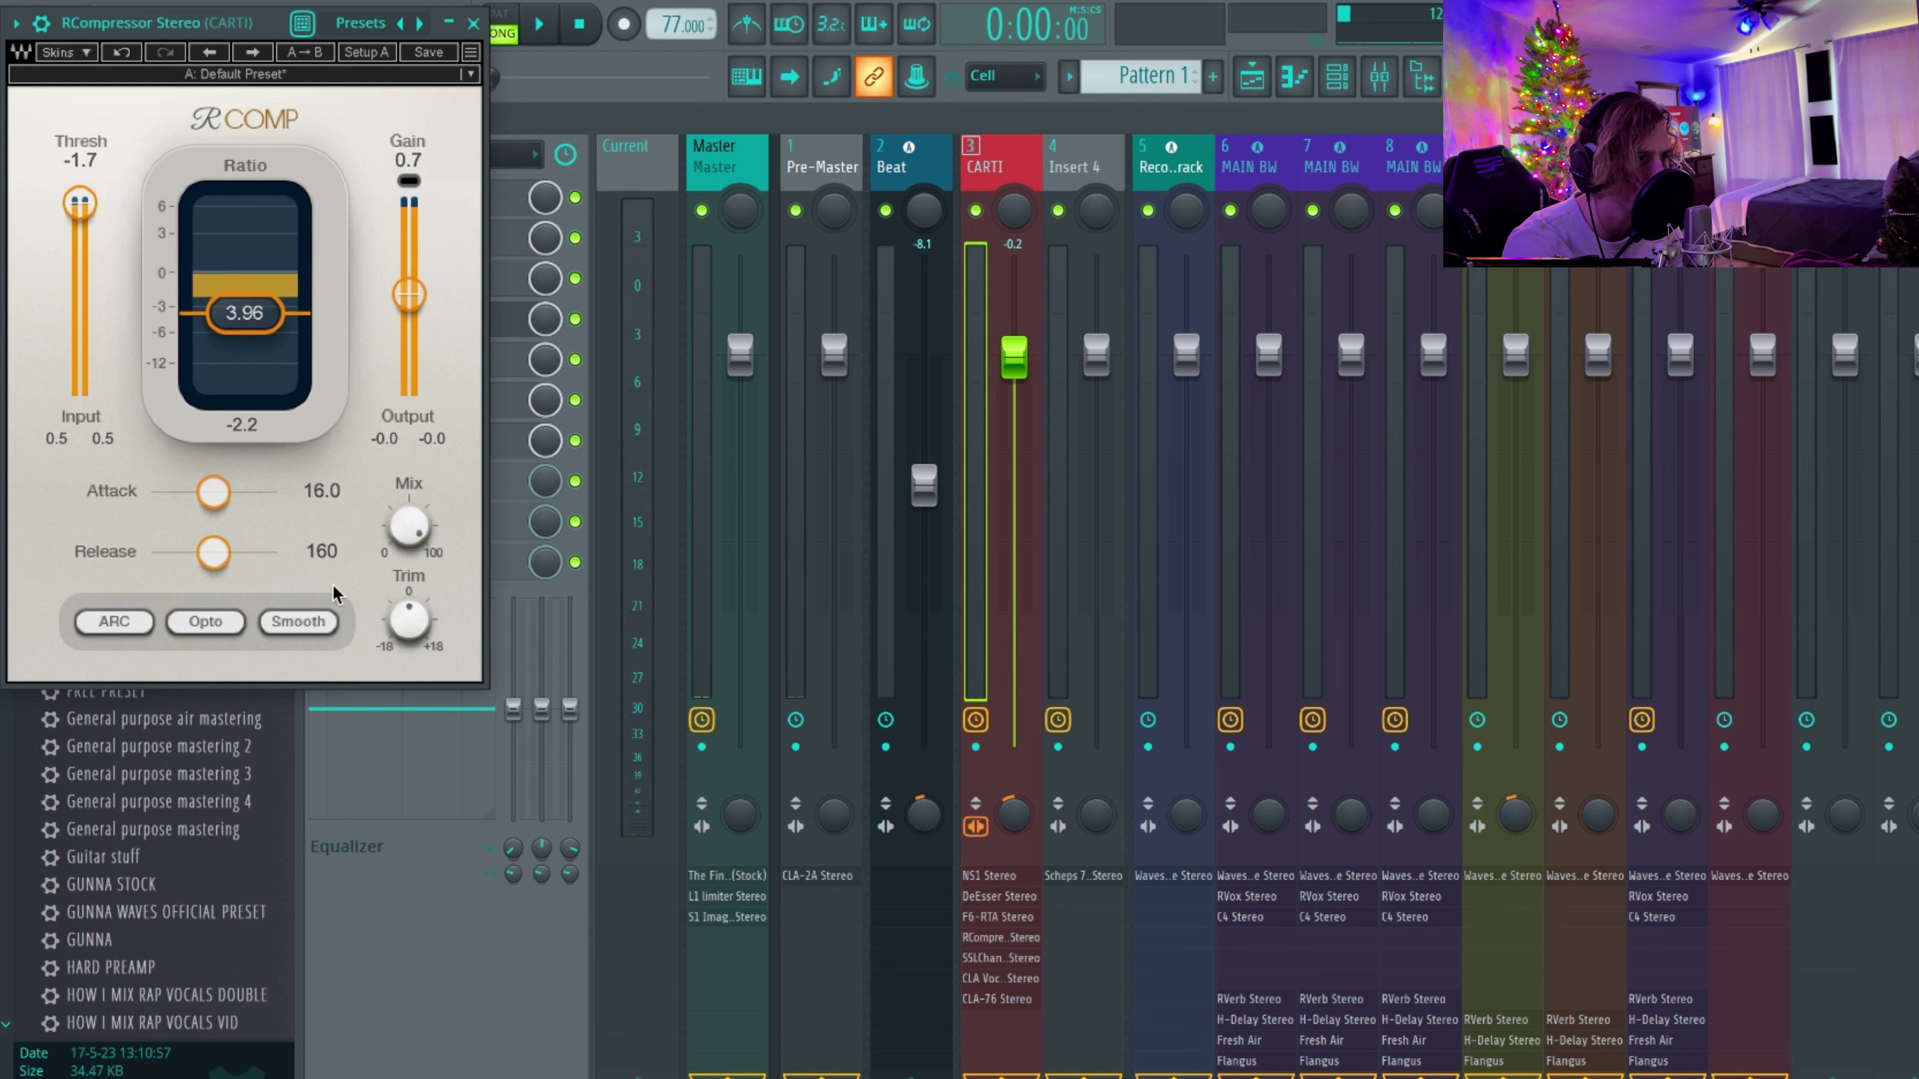
pyautogui.click(474, 23)
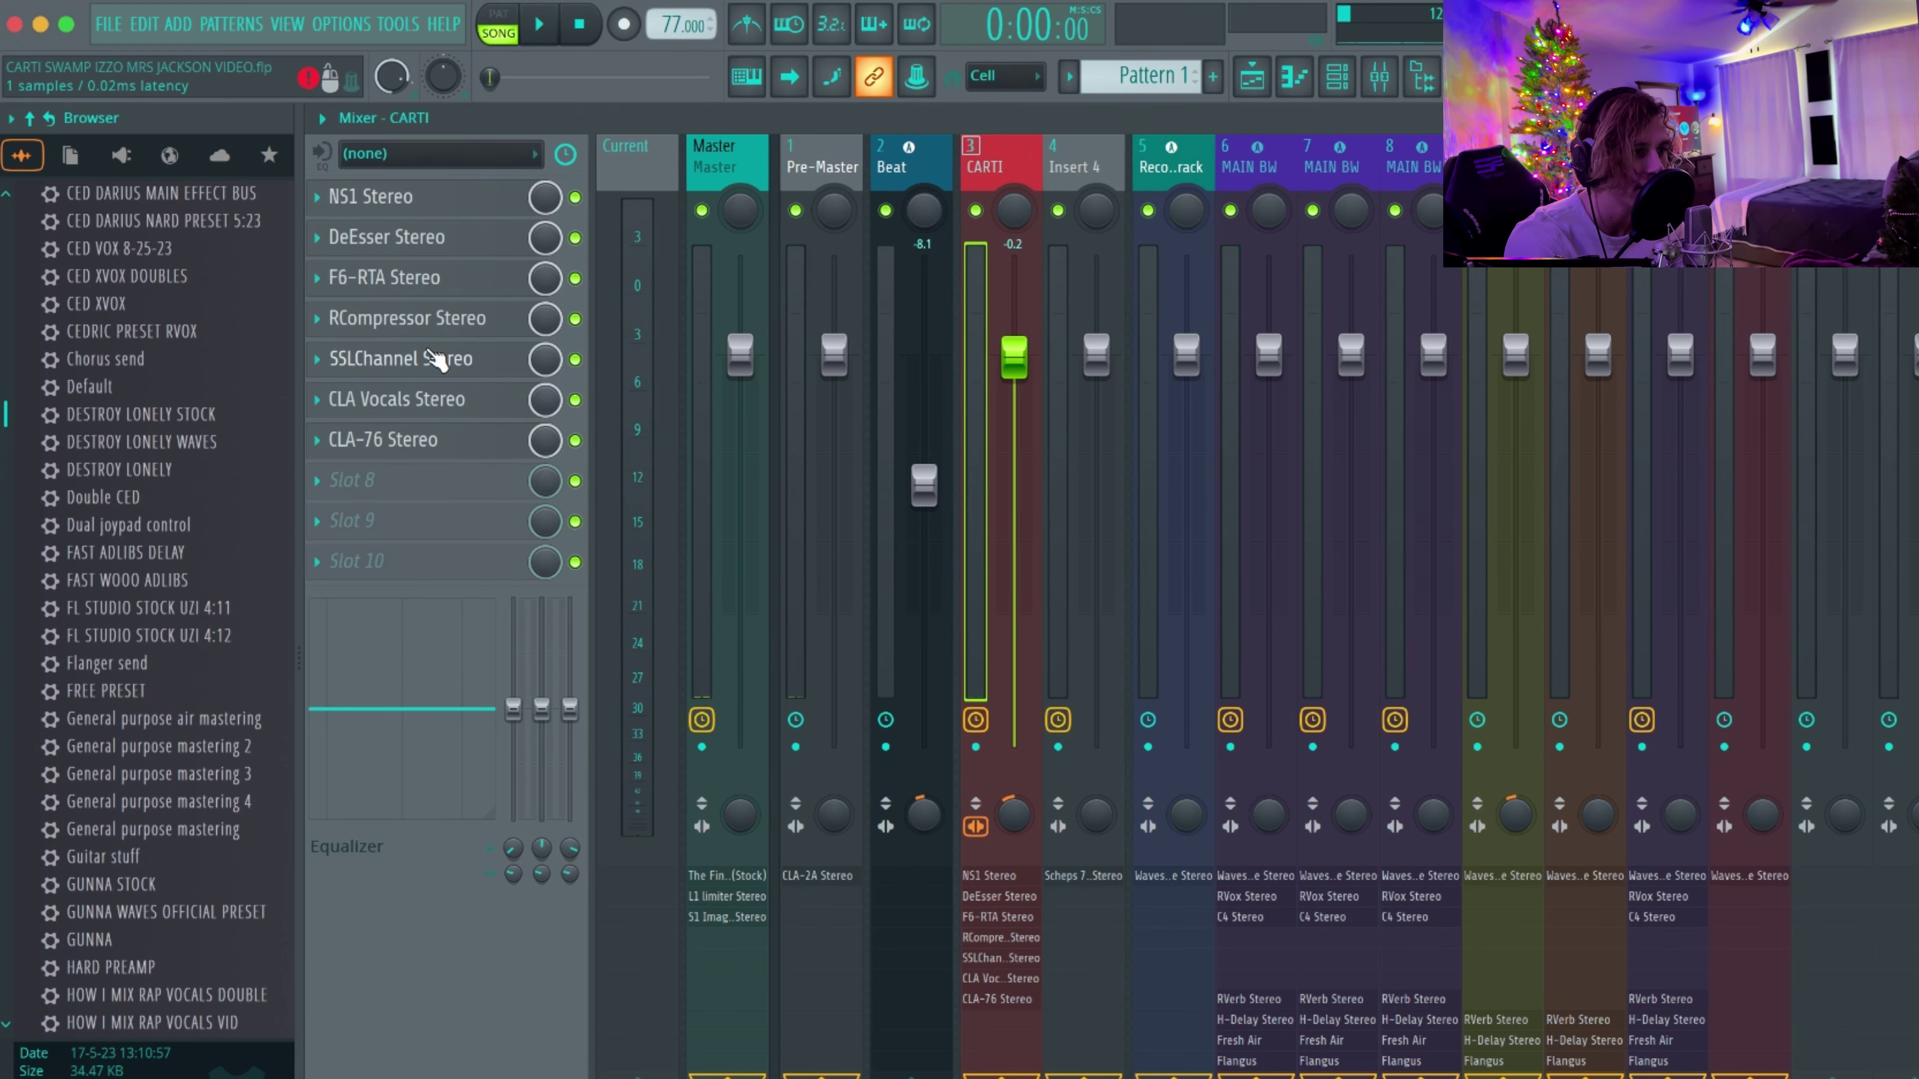
# Step: Examine the SSLChannel EQ on the CARTI track, checking the gain, frequency and Q of the HF, HMF and LMF bands
pyautogui.click(441, 363)
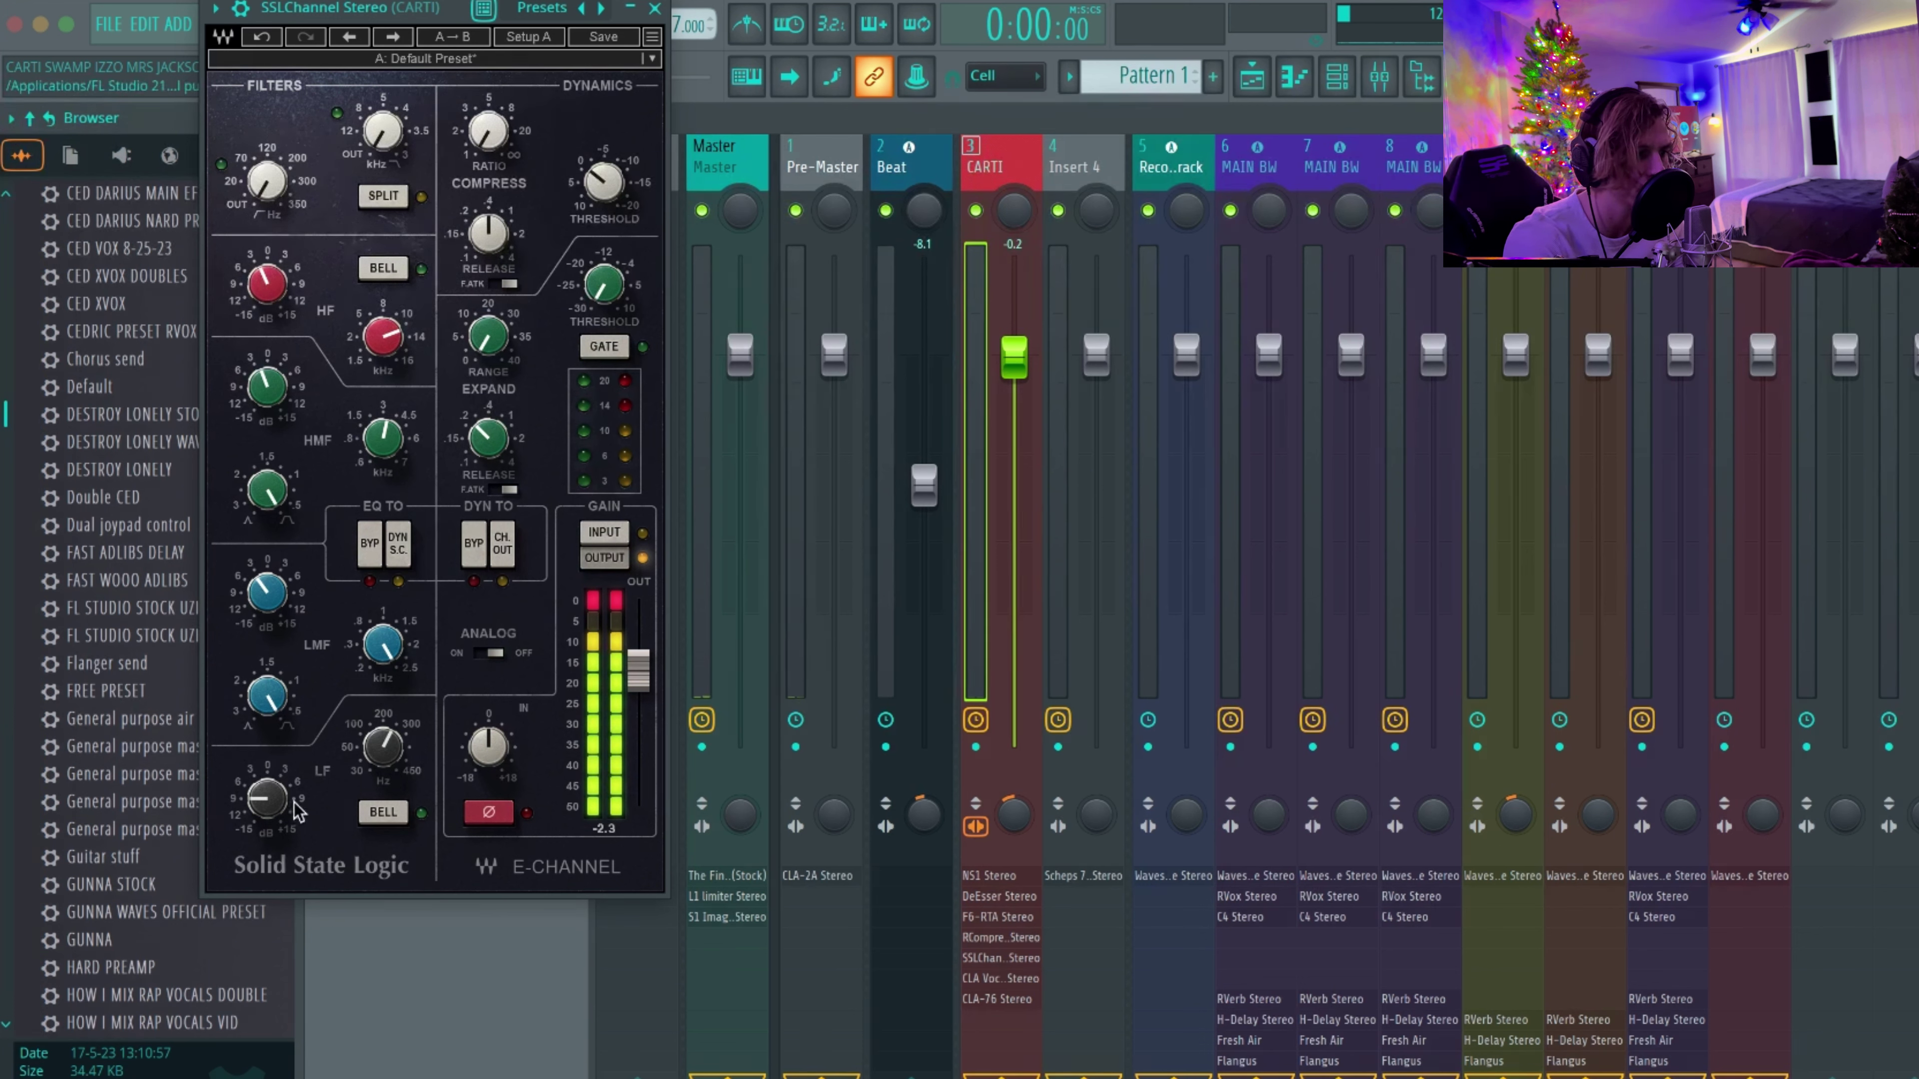
pyautogui.click(271, 291)
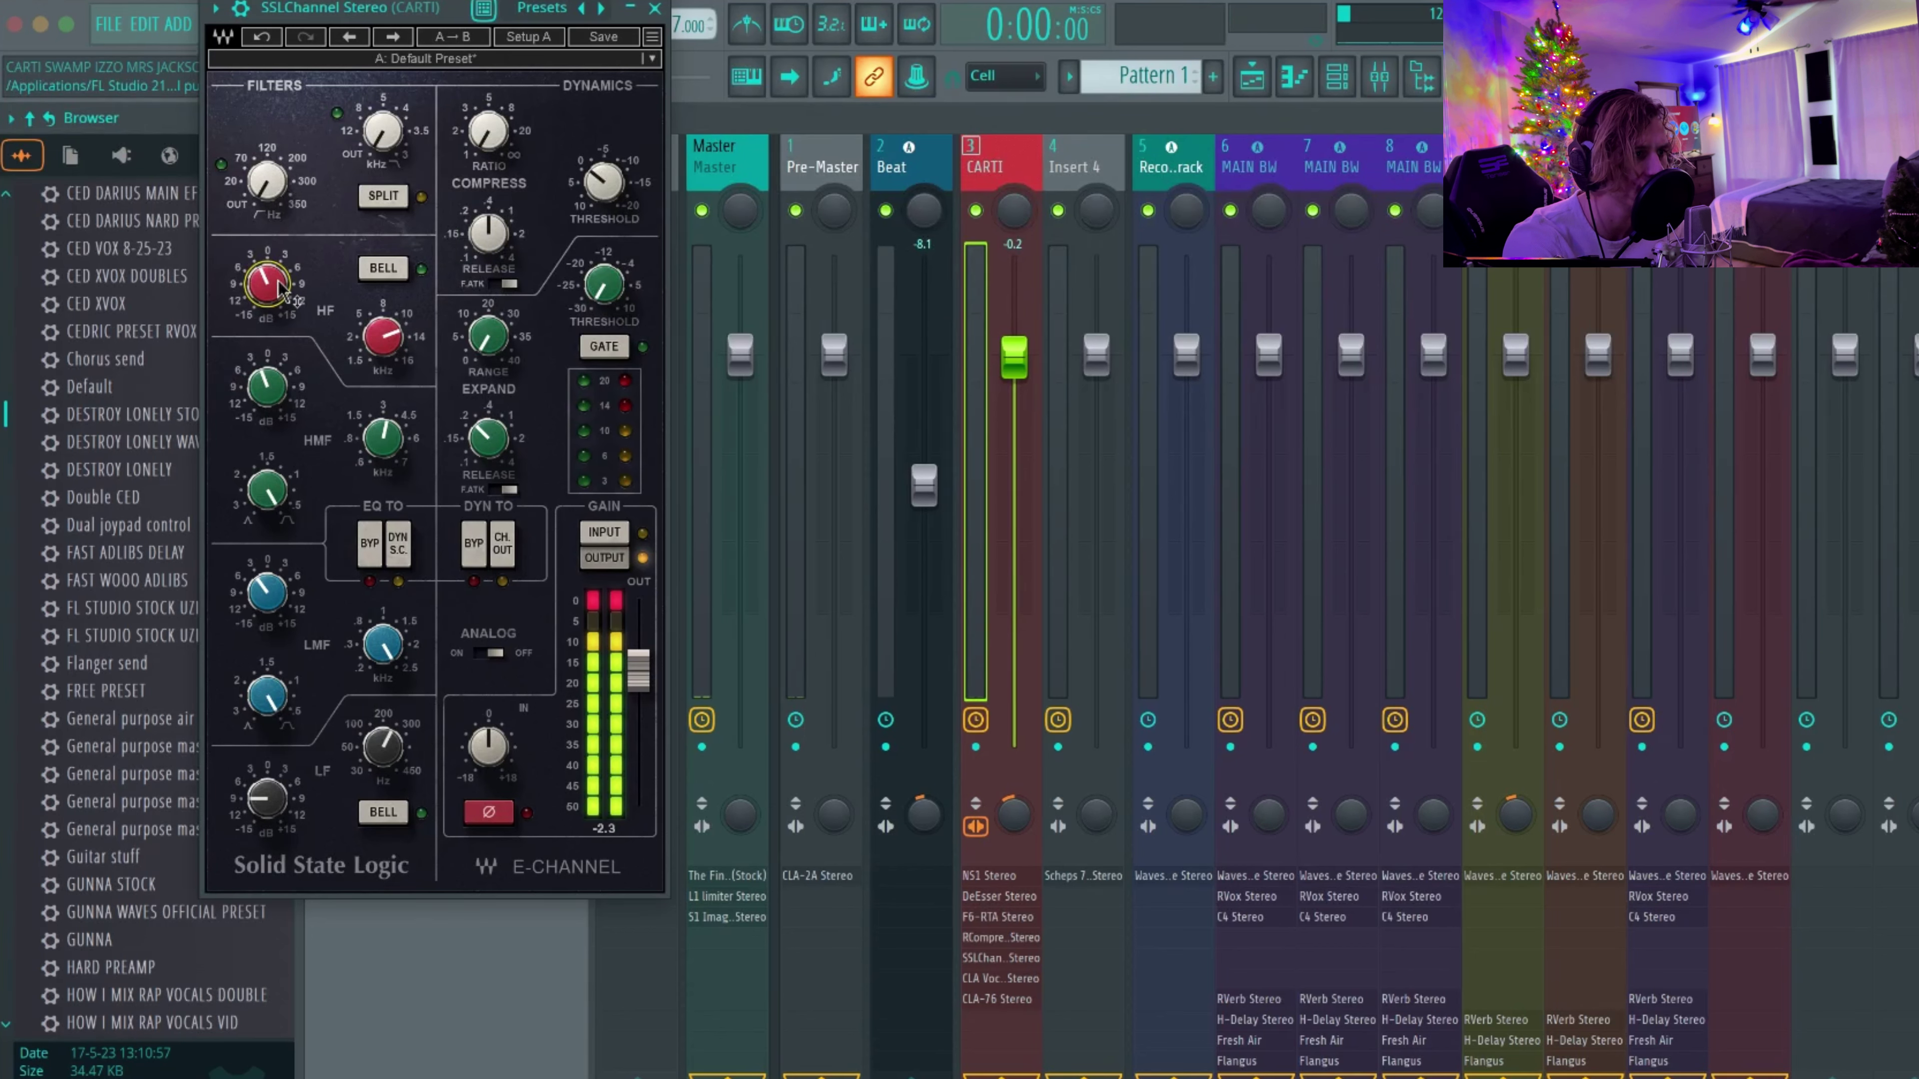
pyautogui.moveTo(270, 289)
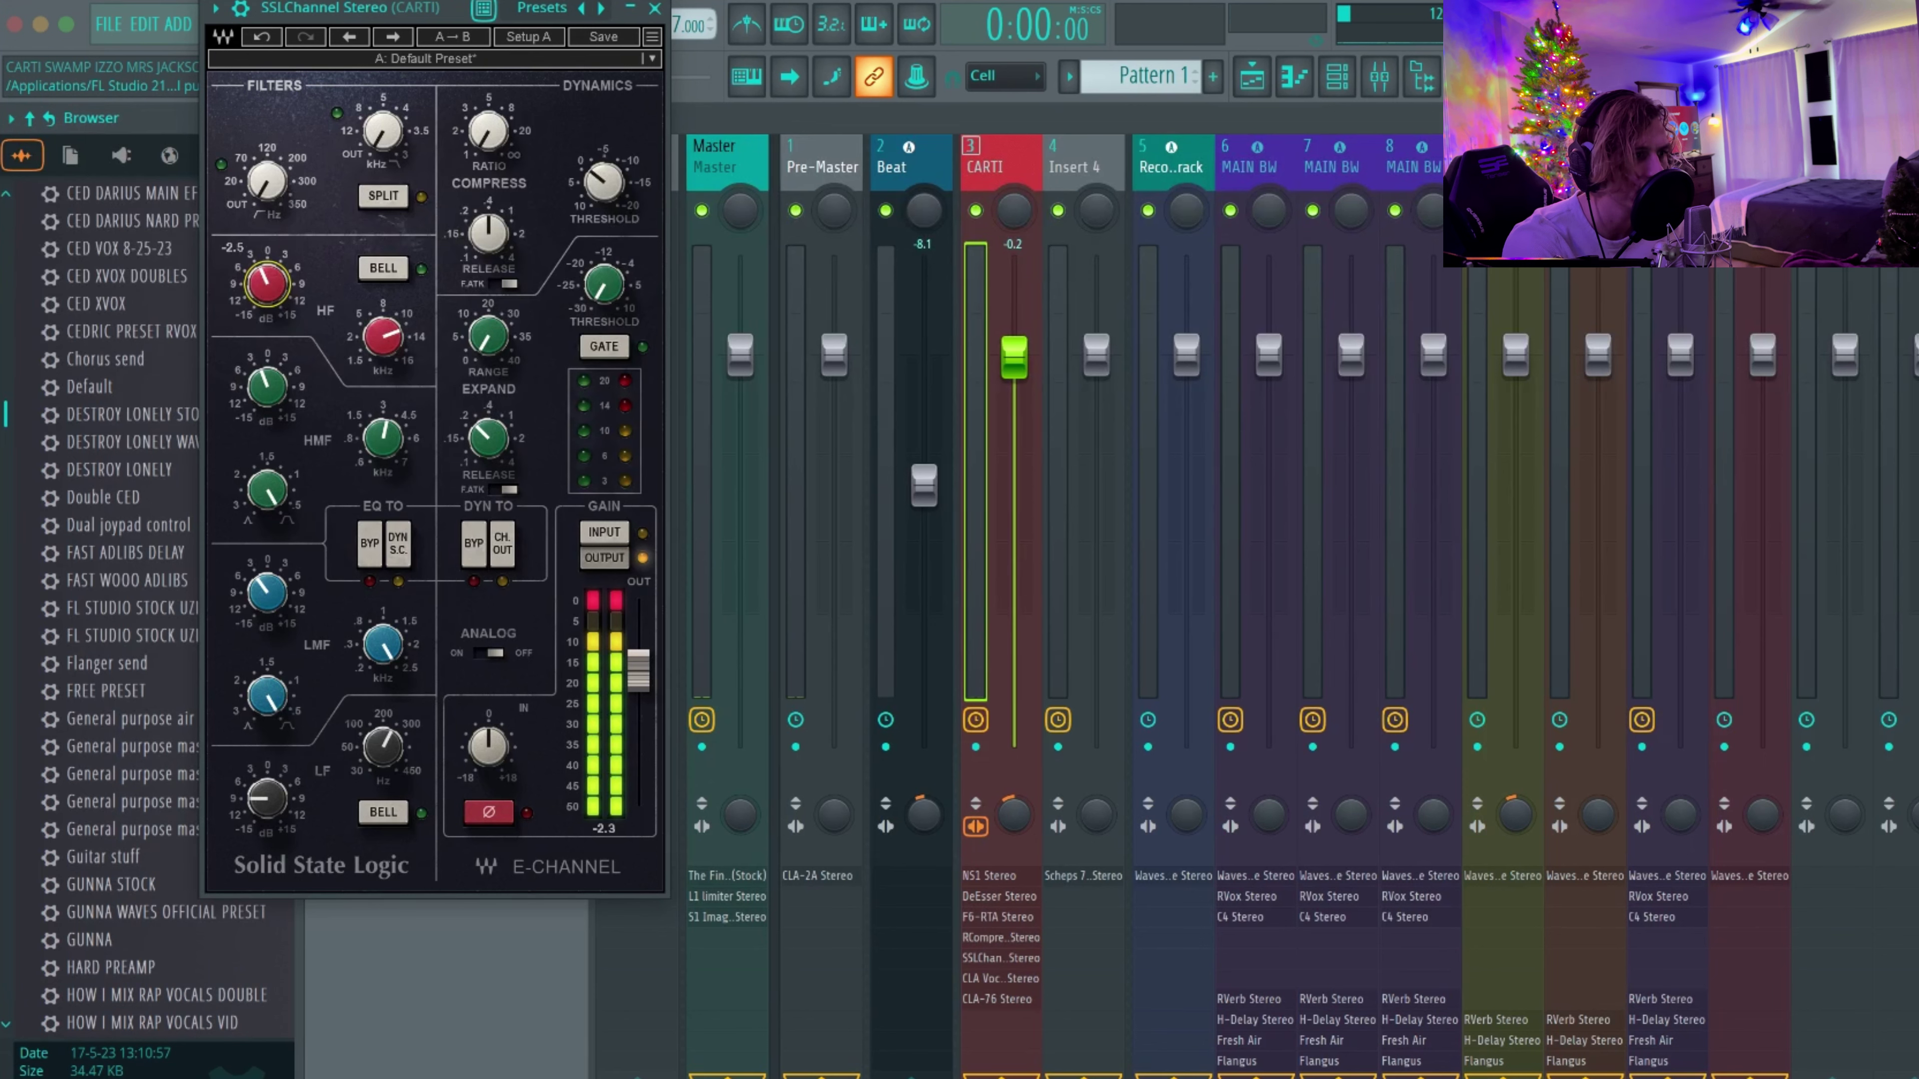
pyautogui.moveTo(384, 345)
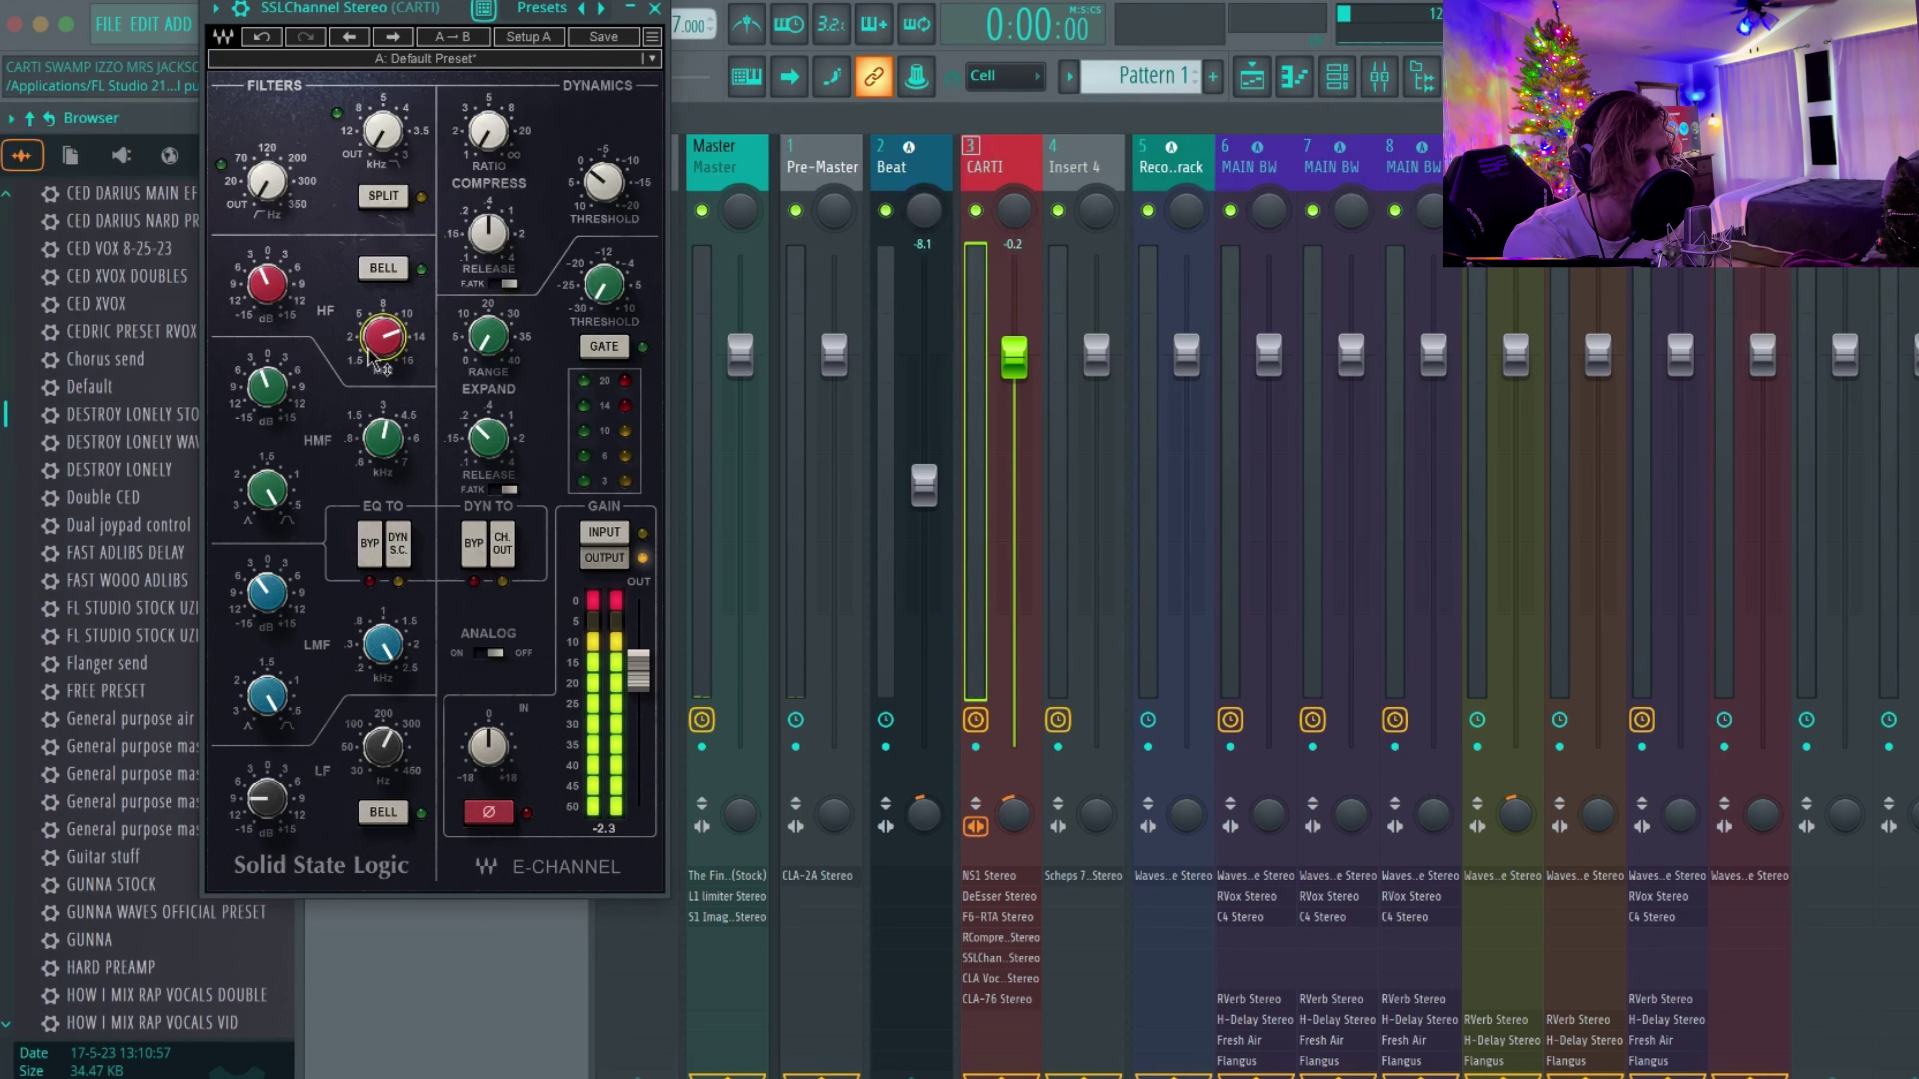
pyautogui.moveTo(267, 387); pyautogui.dragTo(267, 382)
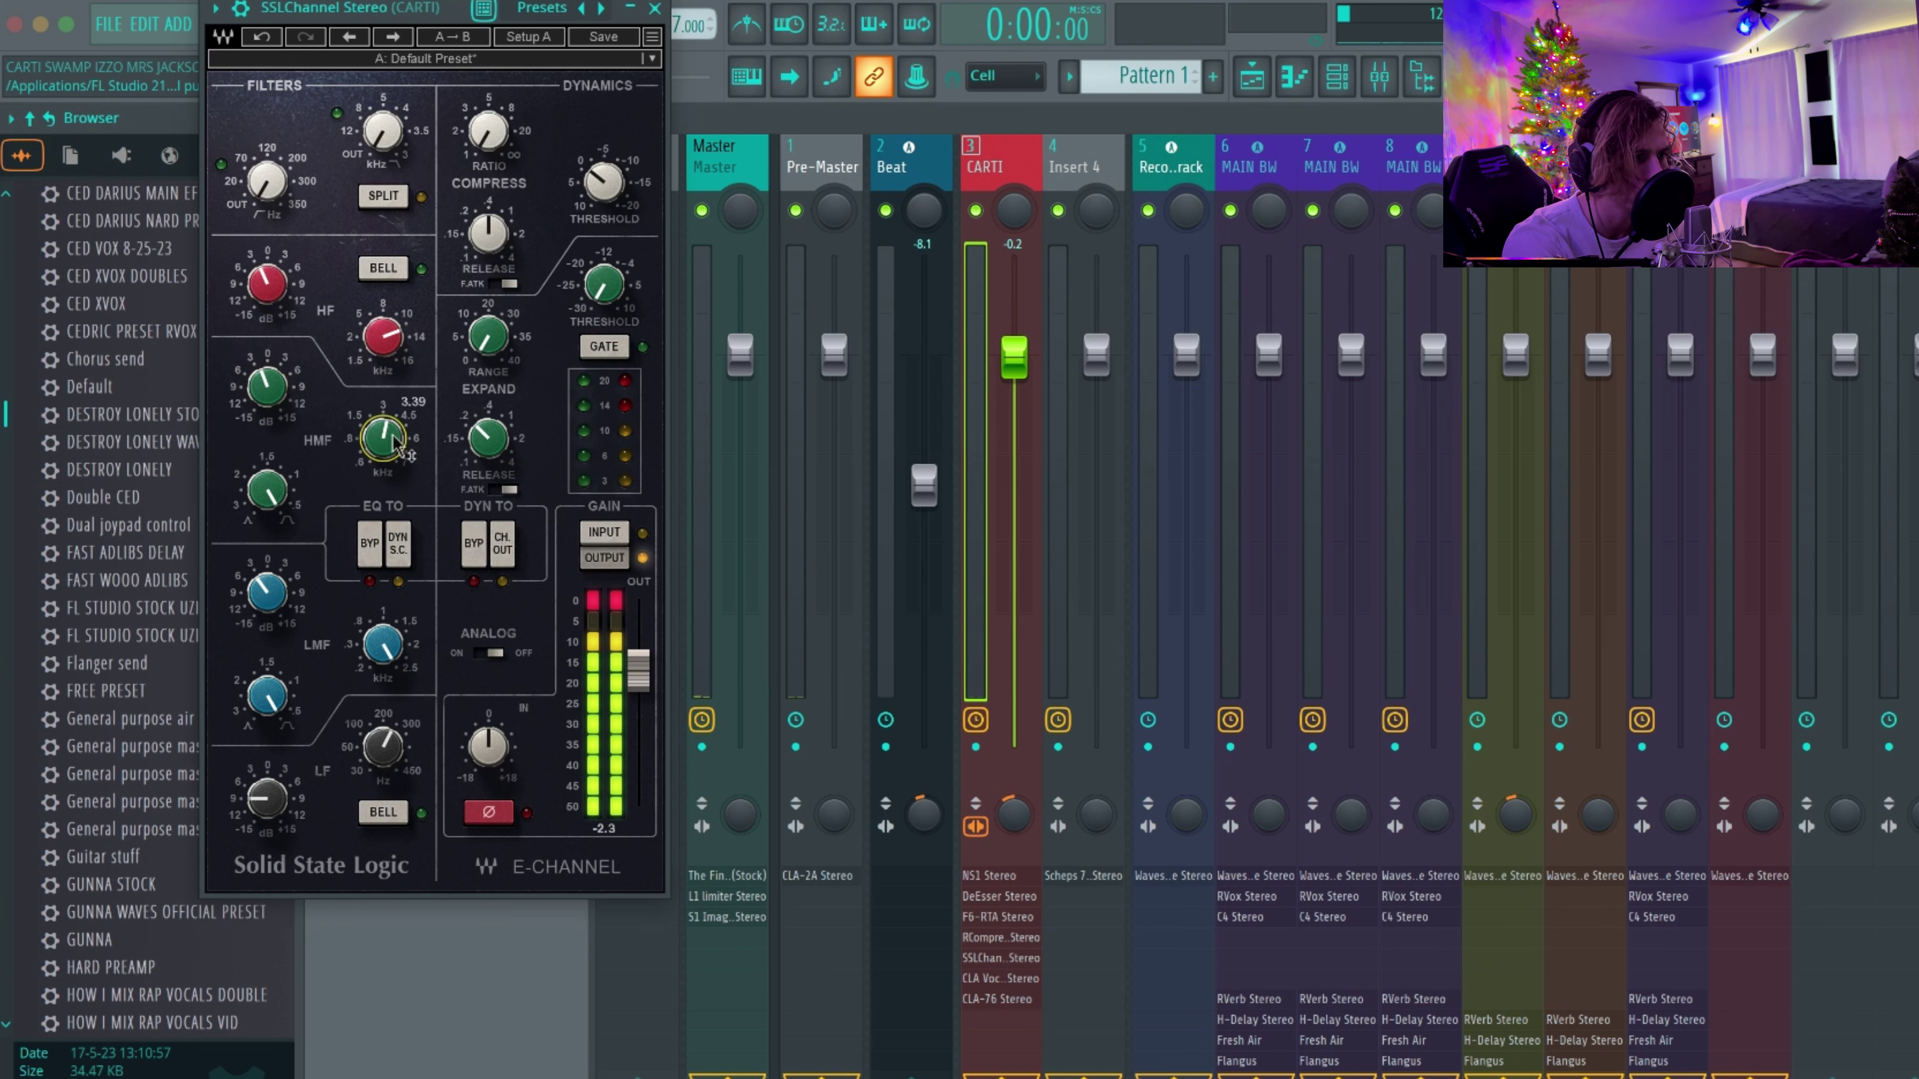
pyautogui.moveTo(267, 490); pyautogui.dragTo(267, 493)
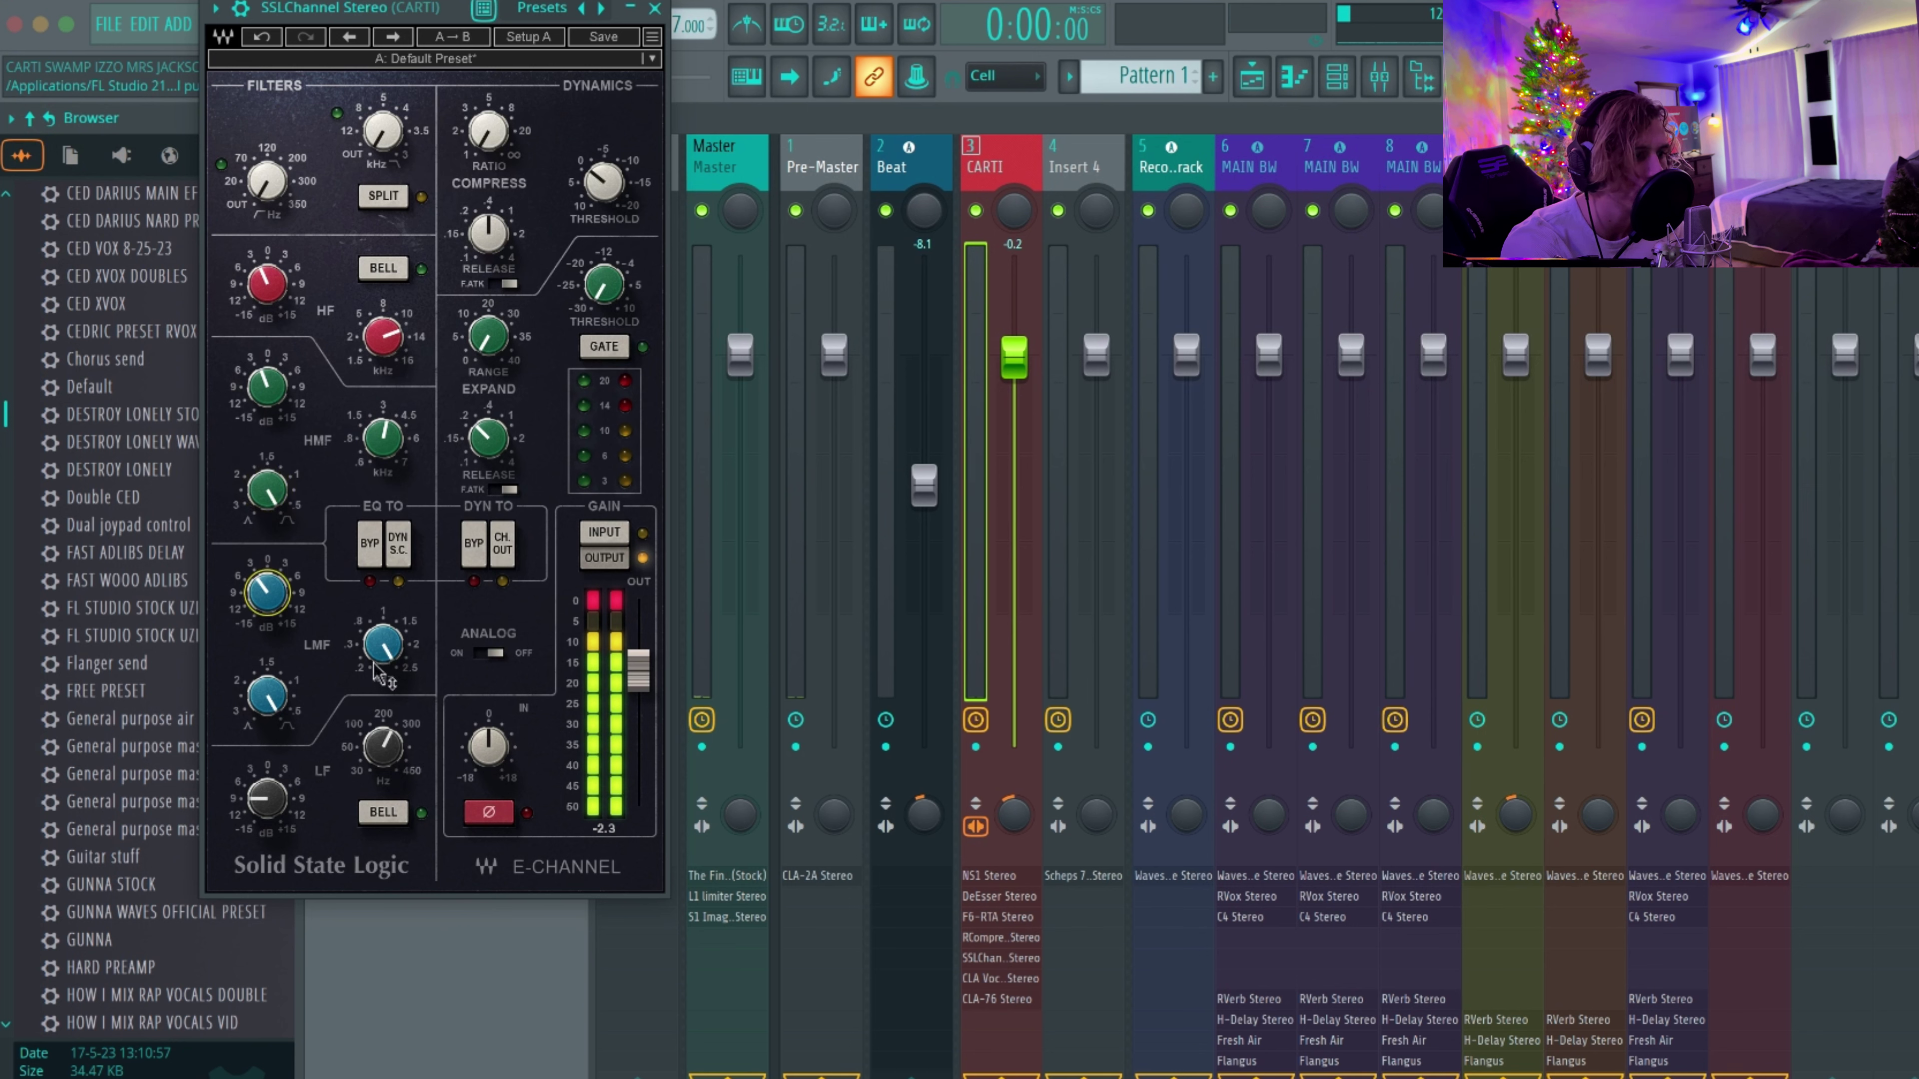
pyautogui.moveTo(306, 601)
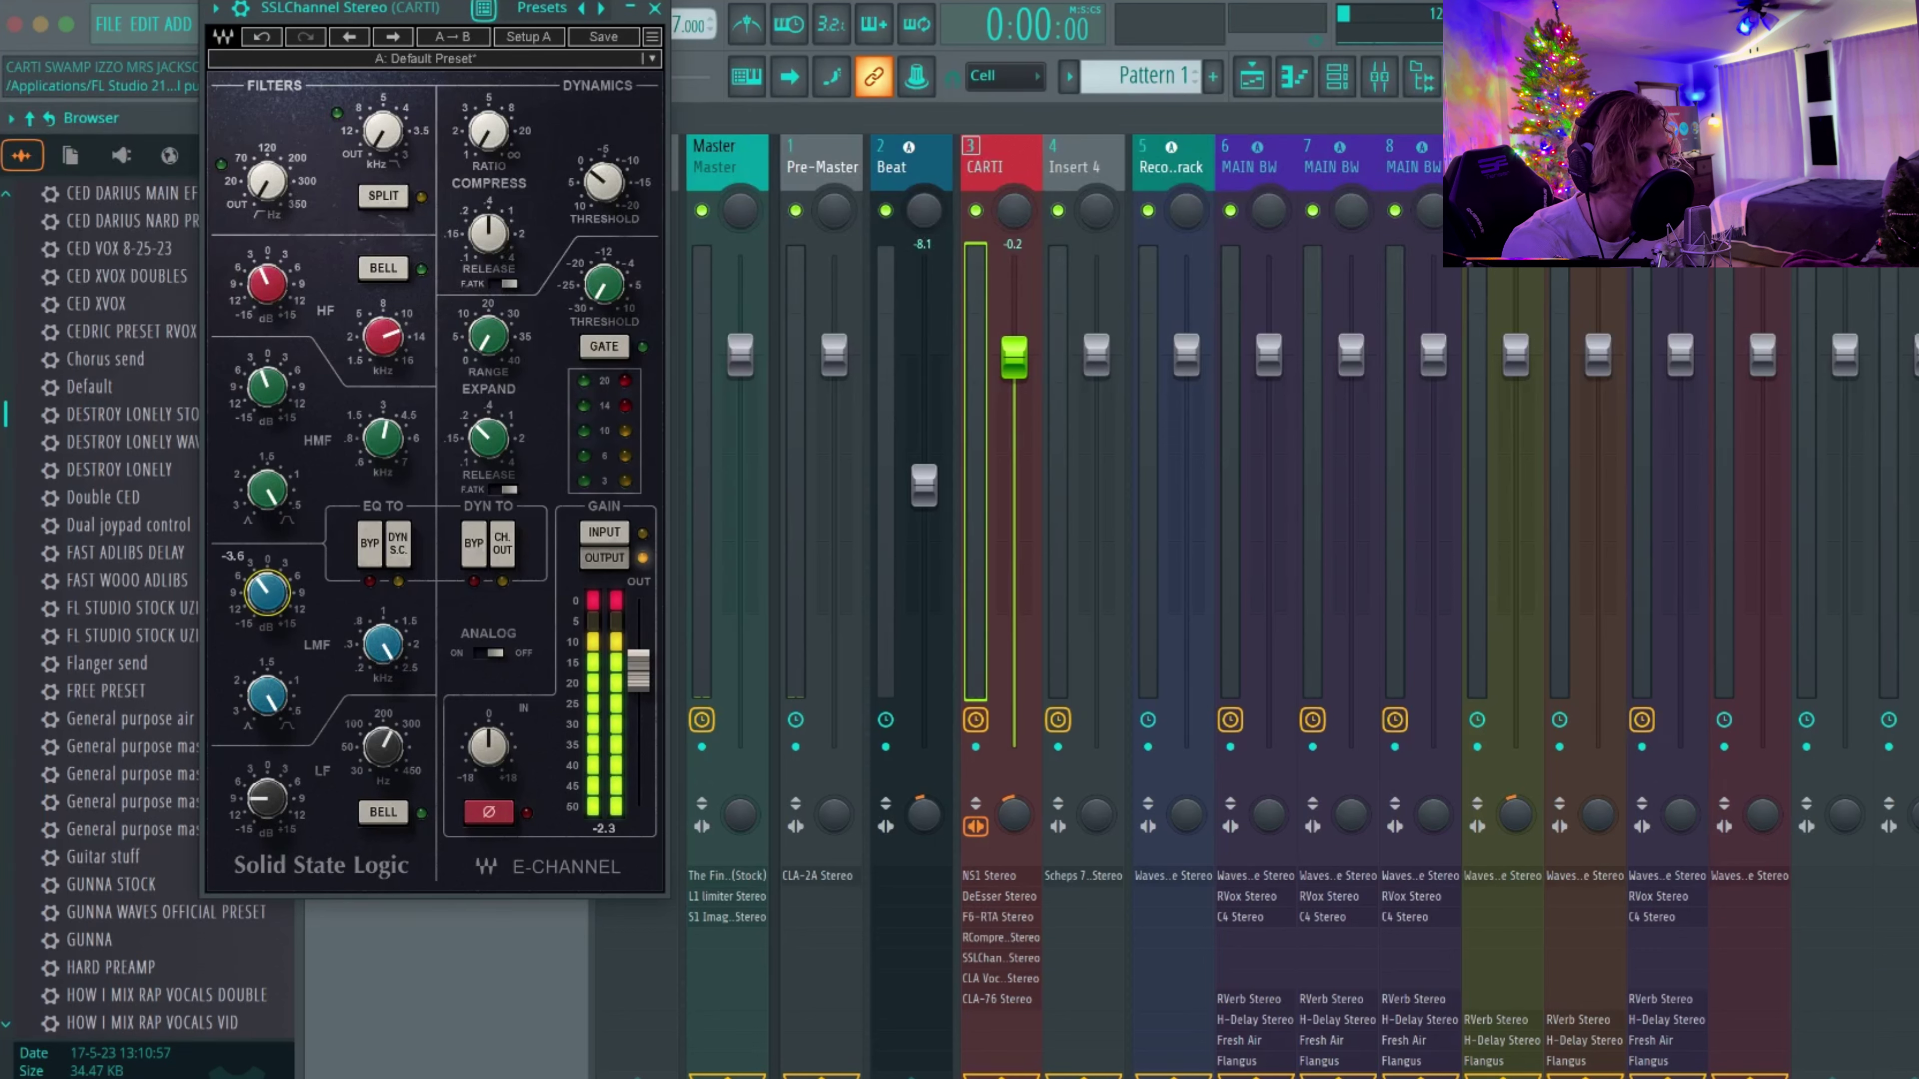
pyautogui.moveTo(385, 648)
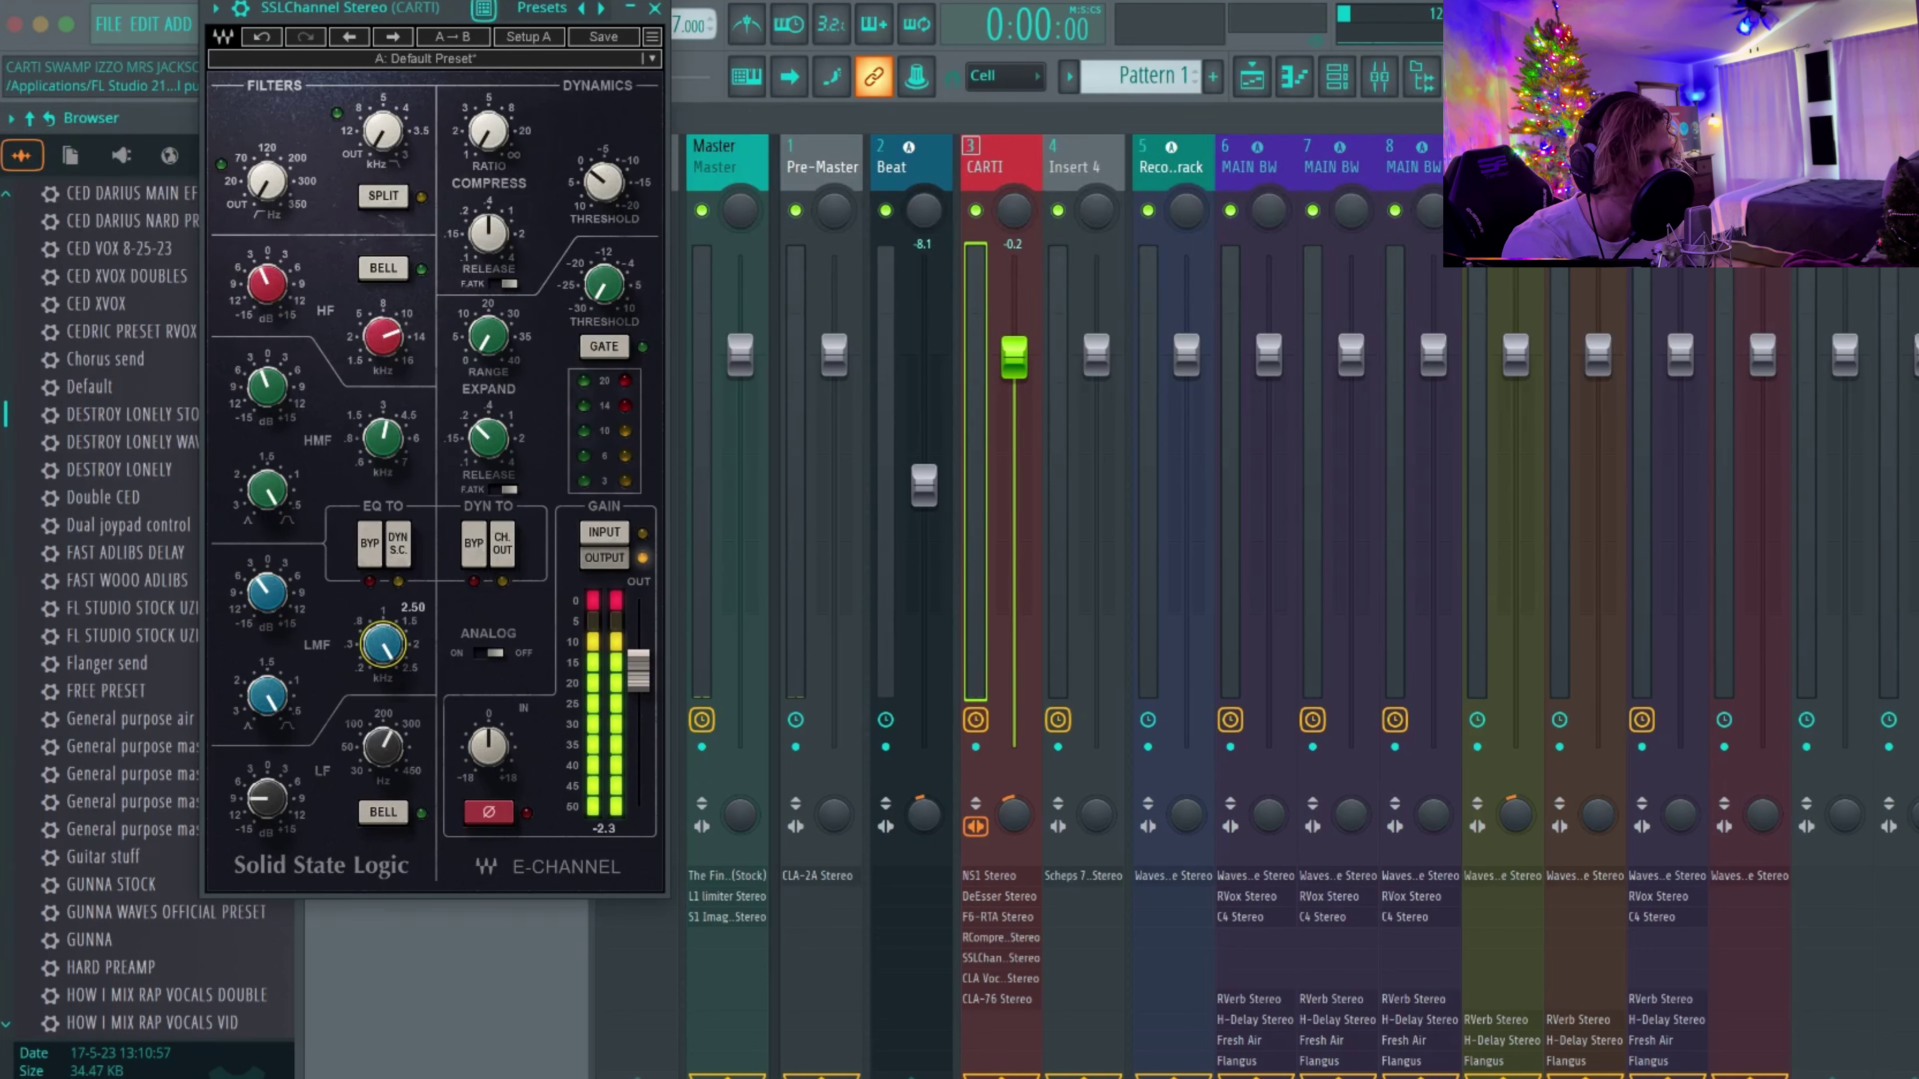
pyautogui.moveTo(285, 715)
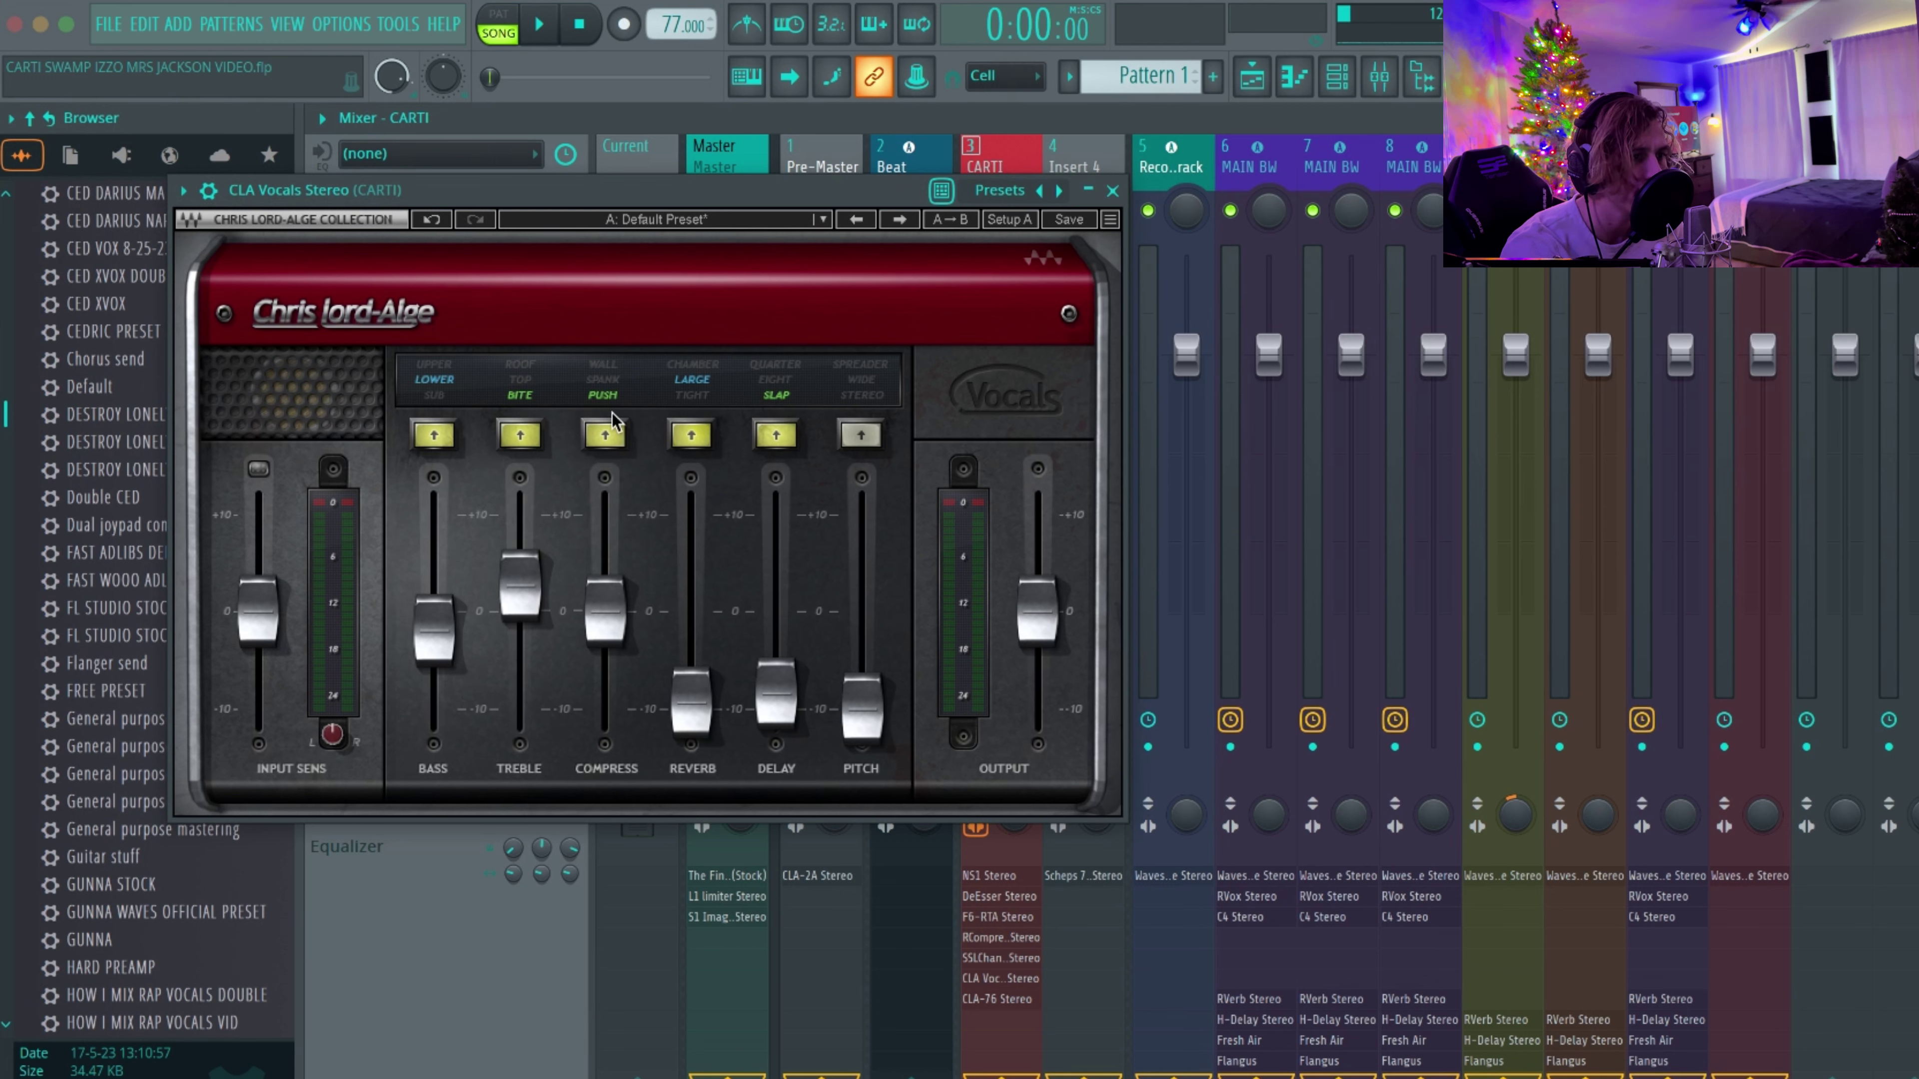
# Step: Review the CLA Vocals bass, treble, compress and reverb faders, test the pitch mode switch and pitch fader, and close the plugin
pyautogui.moveTo(435, 629)
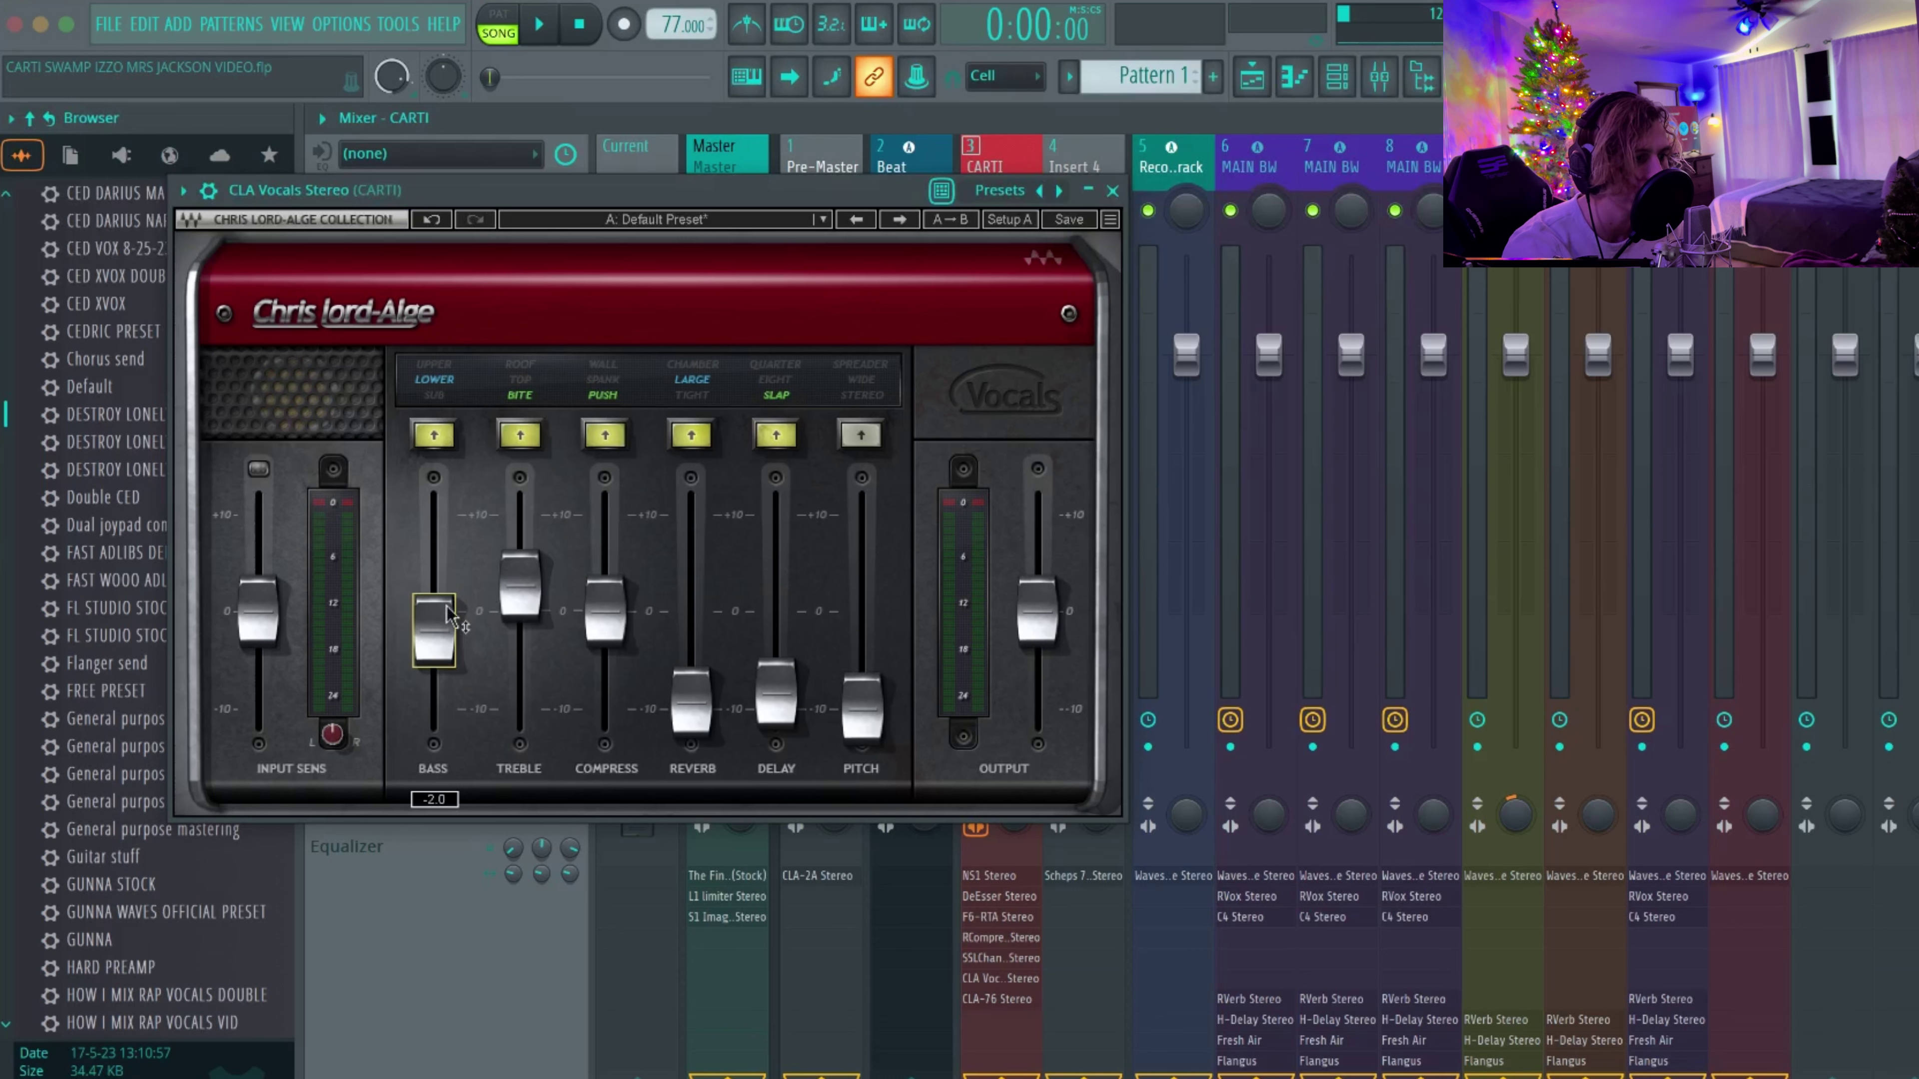
pyautogui.moveTo(529, 598)
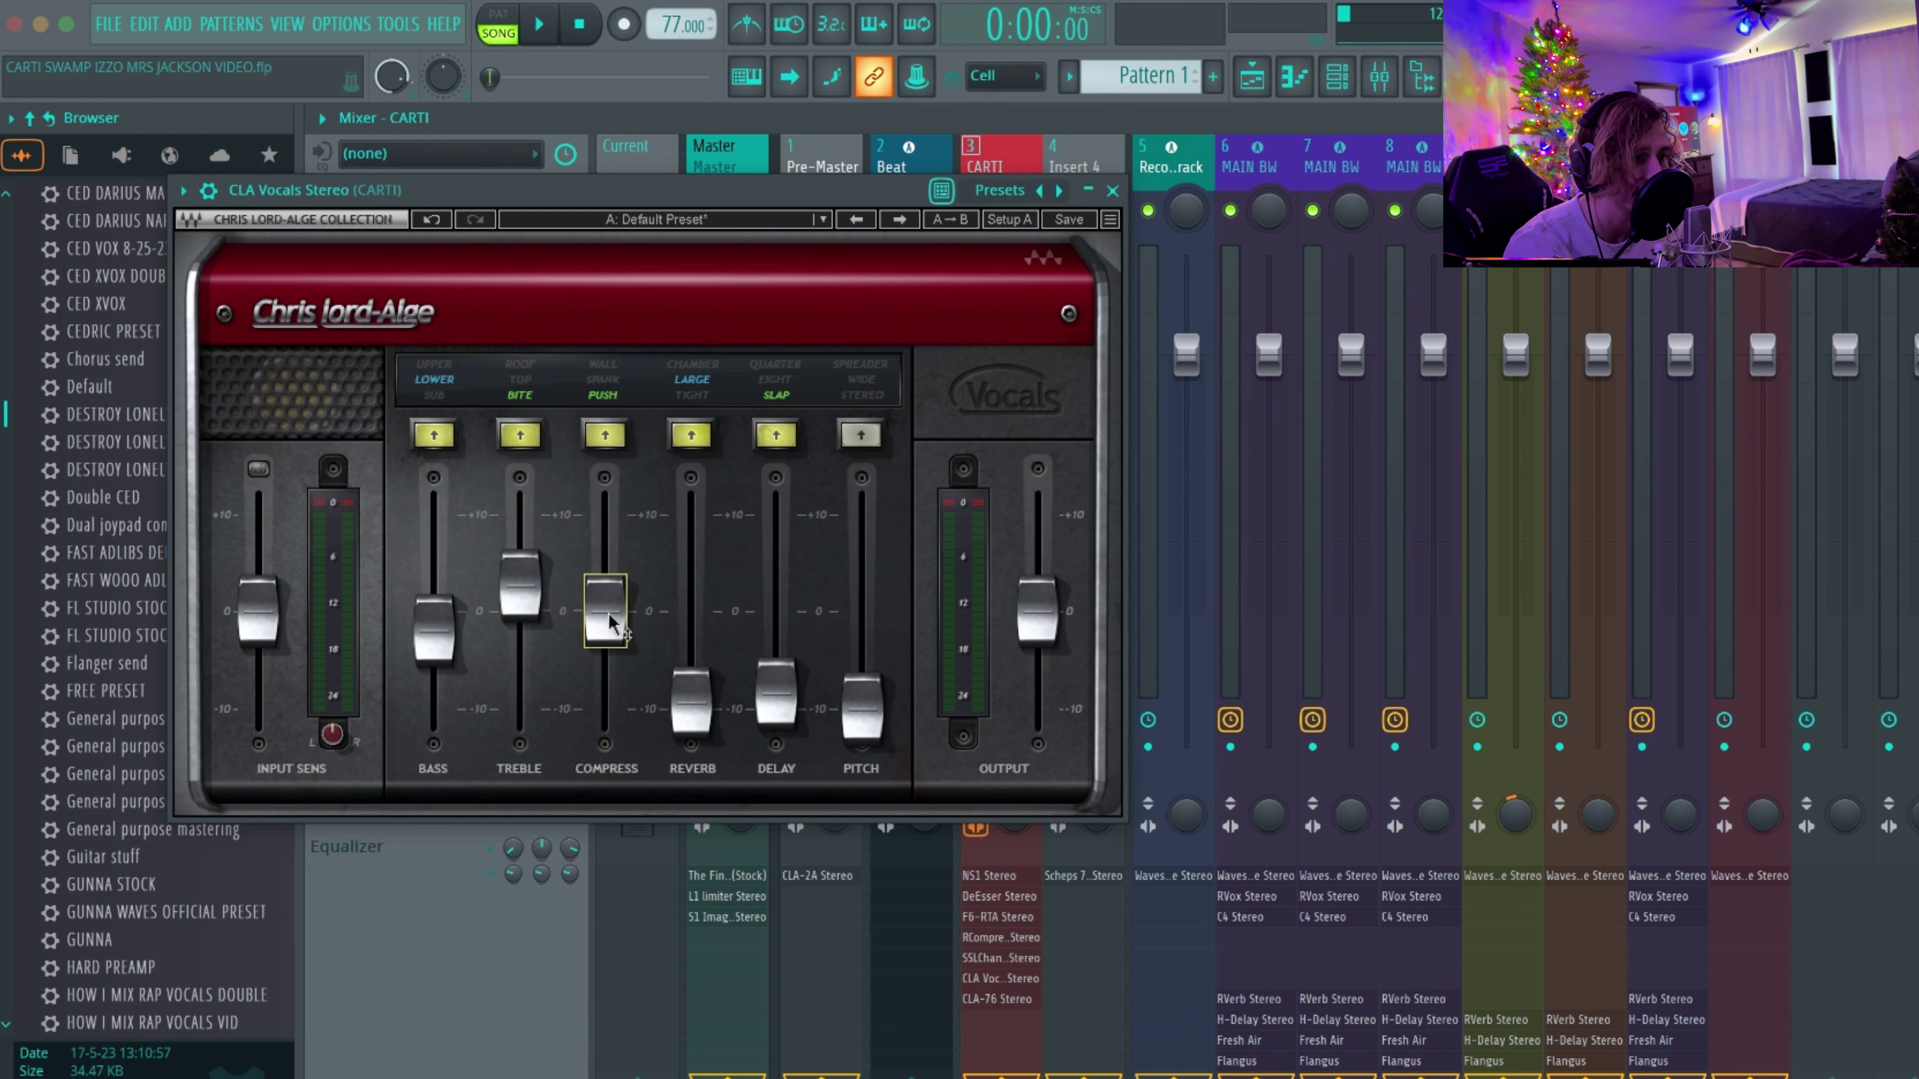
pyautogui.moveTo(626, 621)
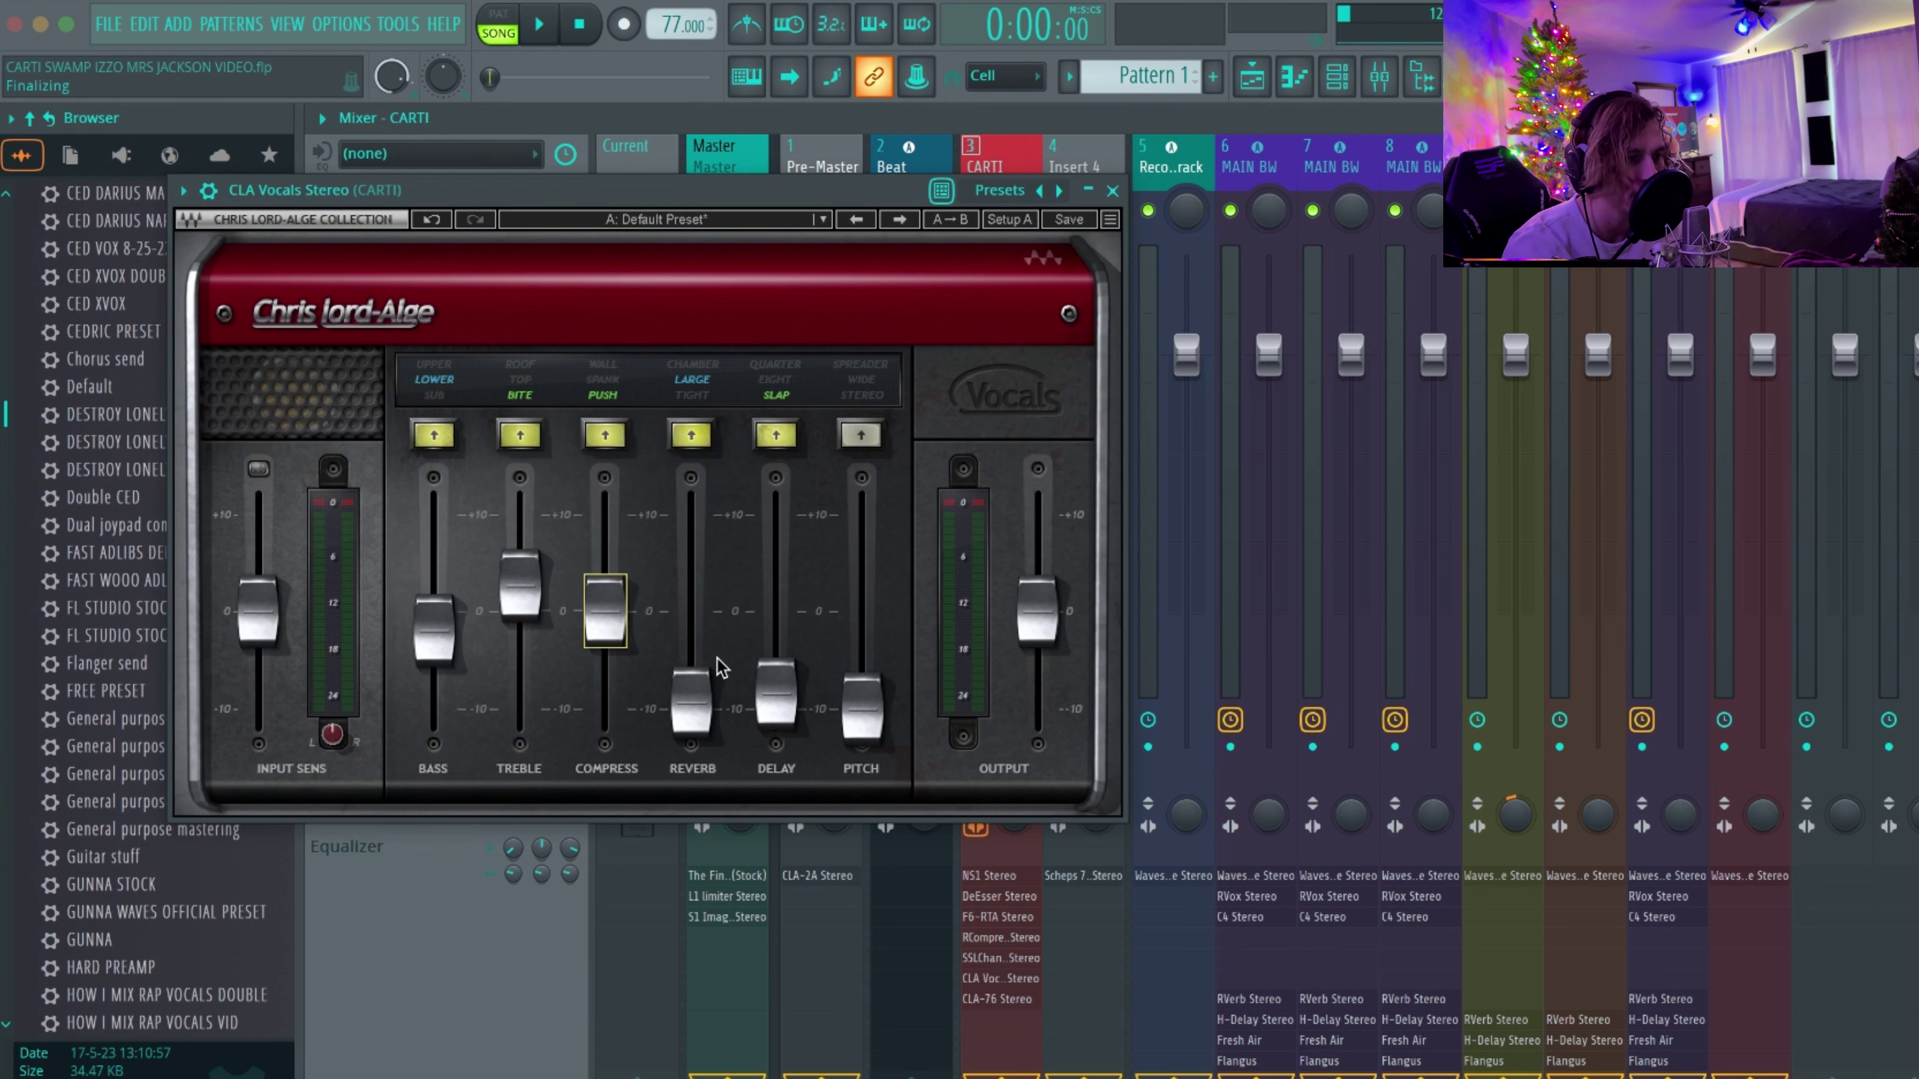
pyautogui.moveTo(705, 722)
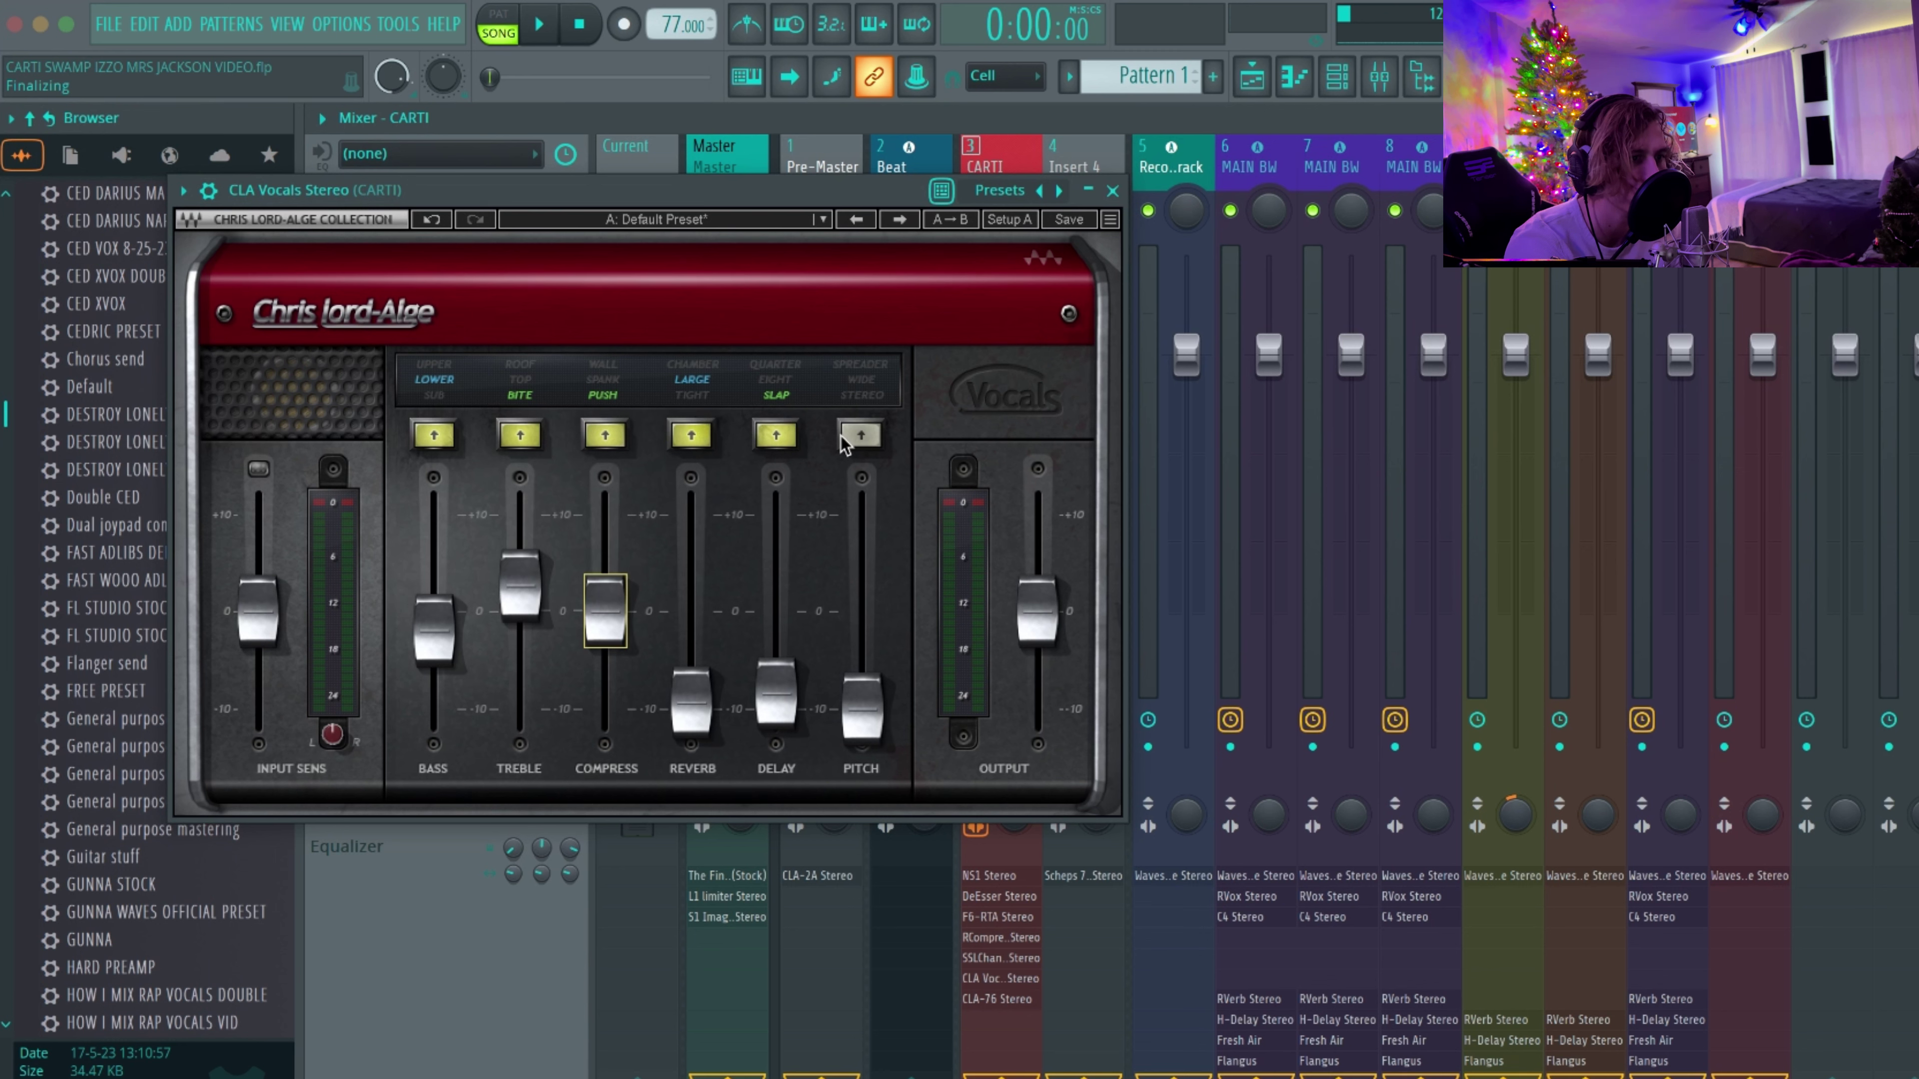
pyautogui.moveTo(874, 729)
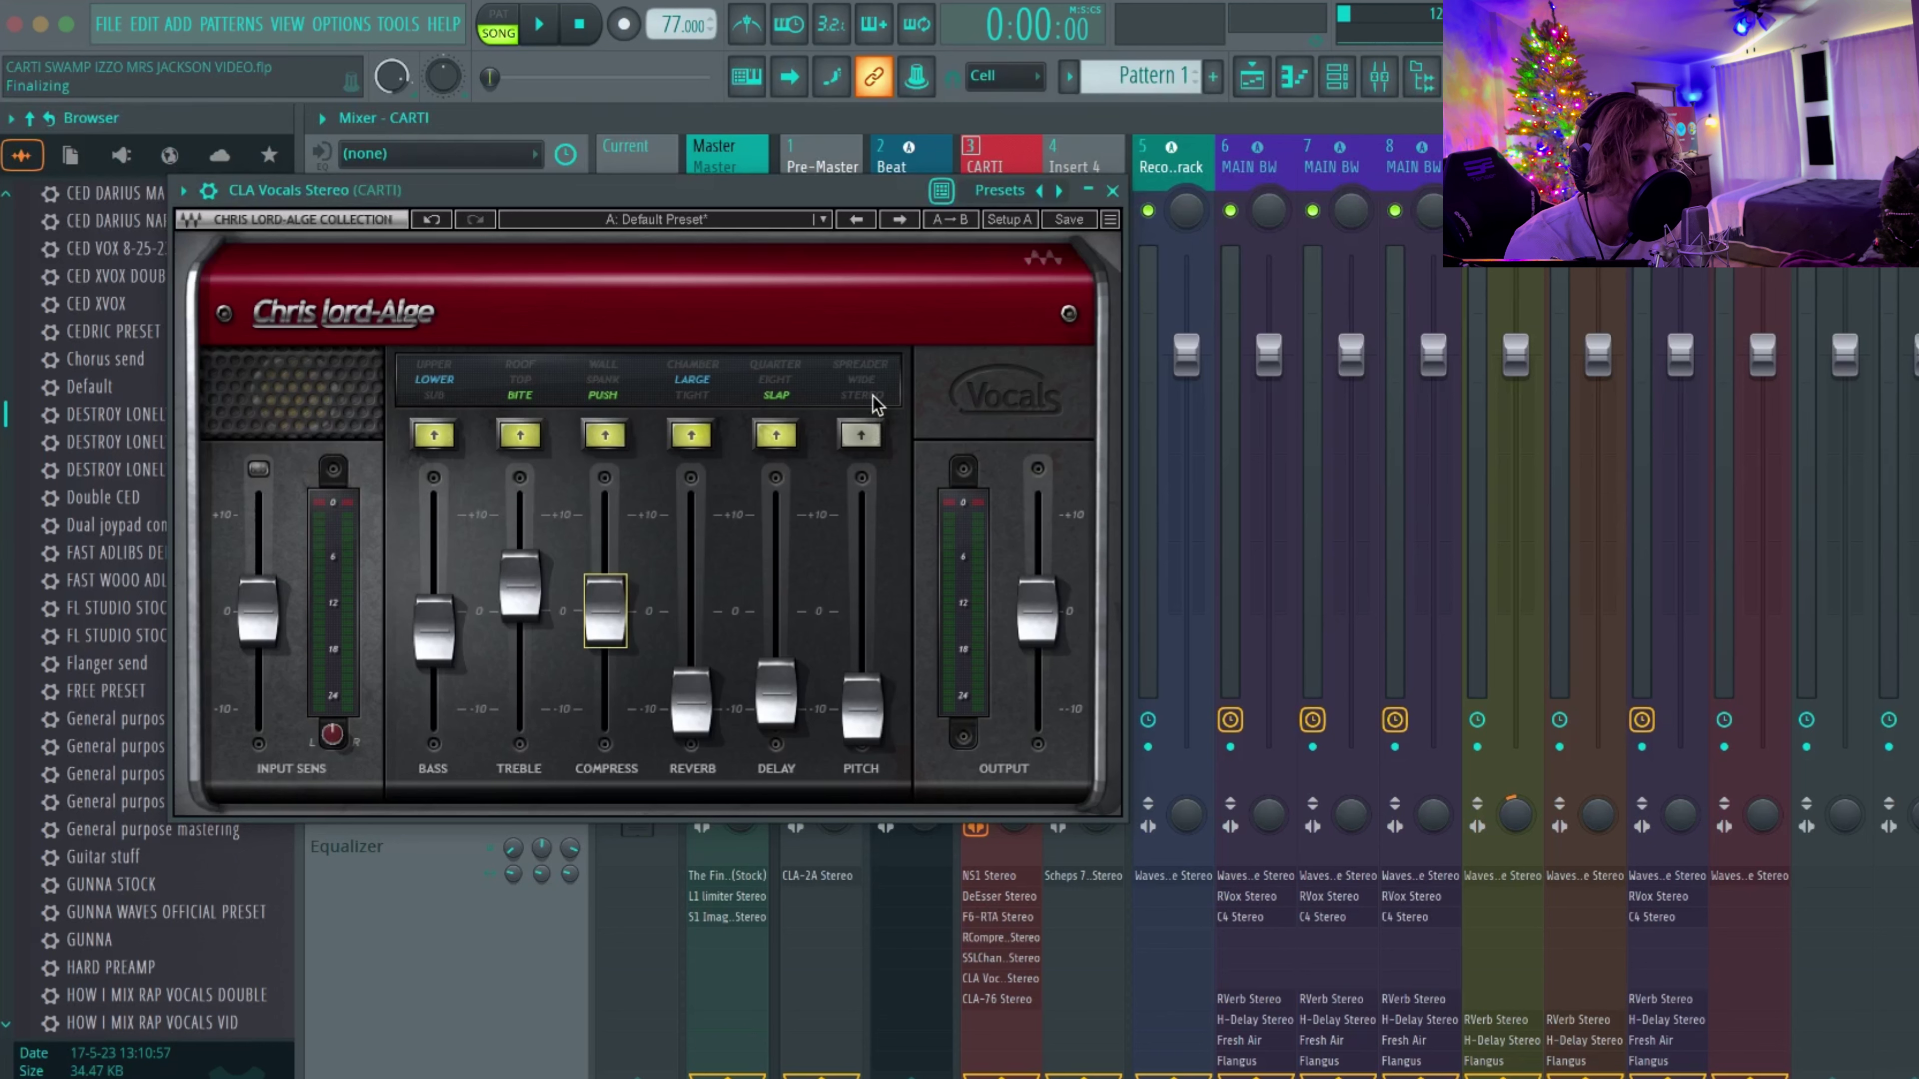
pyautogui.click(861, 434)
pyautogui.click(861, 435)
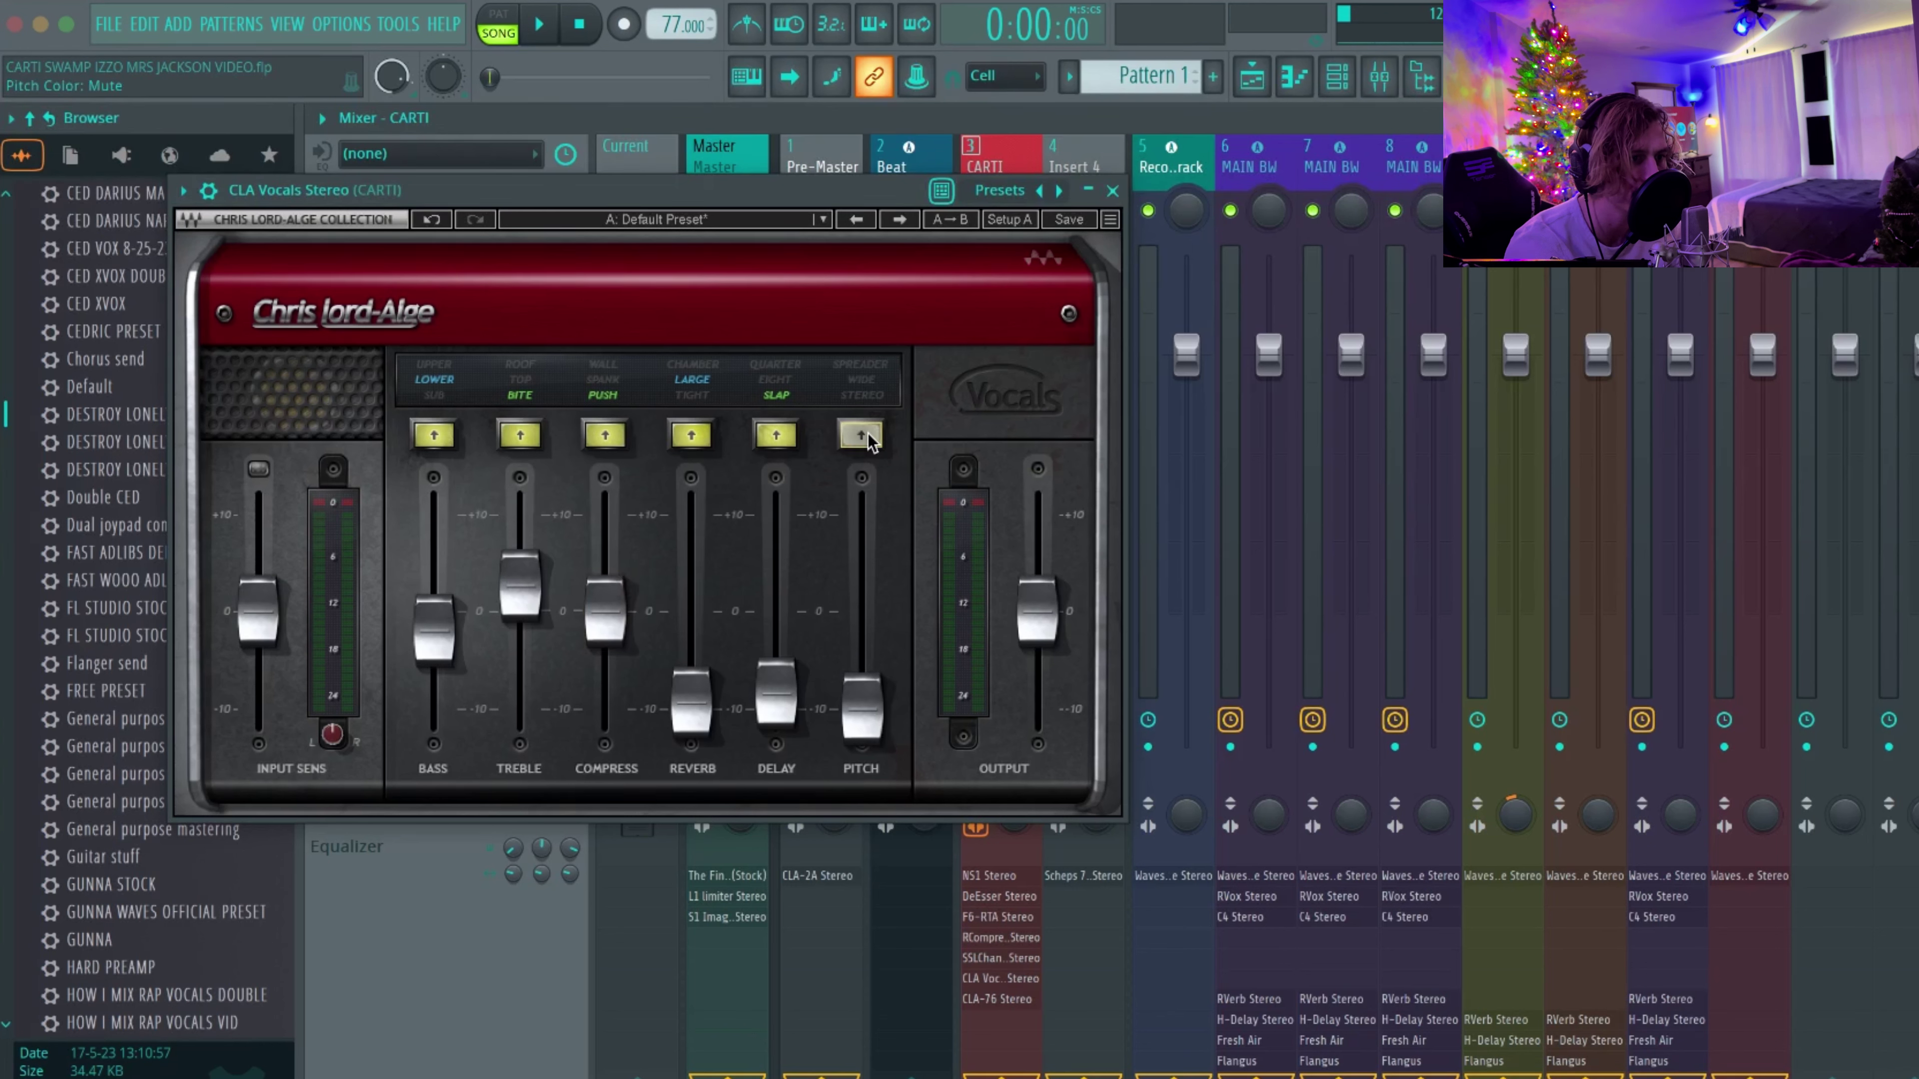
pyautogui.moveTo(866, 712)
pyautogui.mouseDown()
pyautogui.moveTo(866, 639)
pyautogui.moveTo(867, 722)
pyautogui.mouseUp()
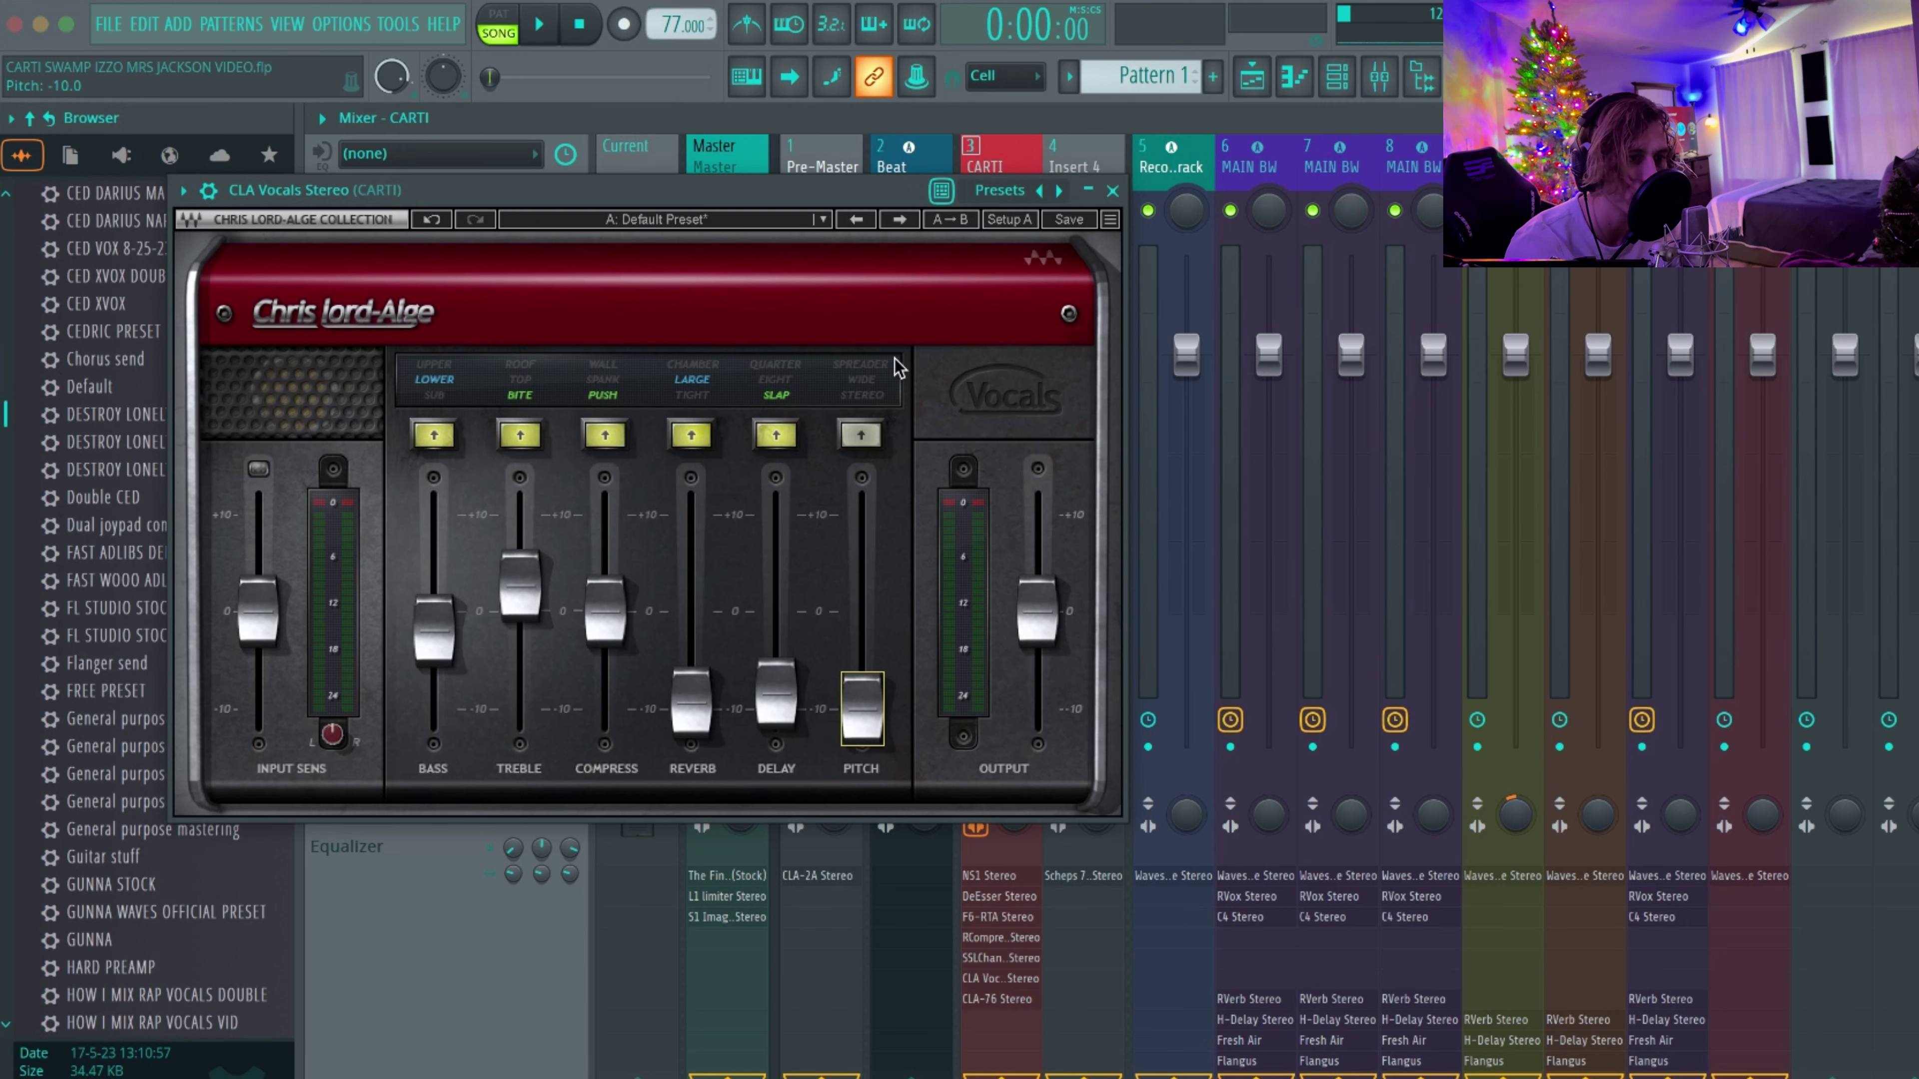
pyautogui.click(1112, 190)
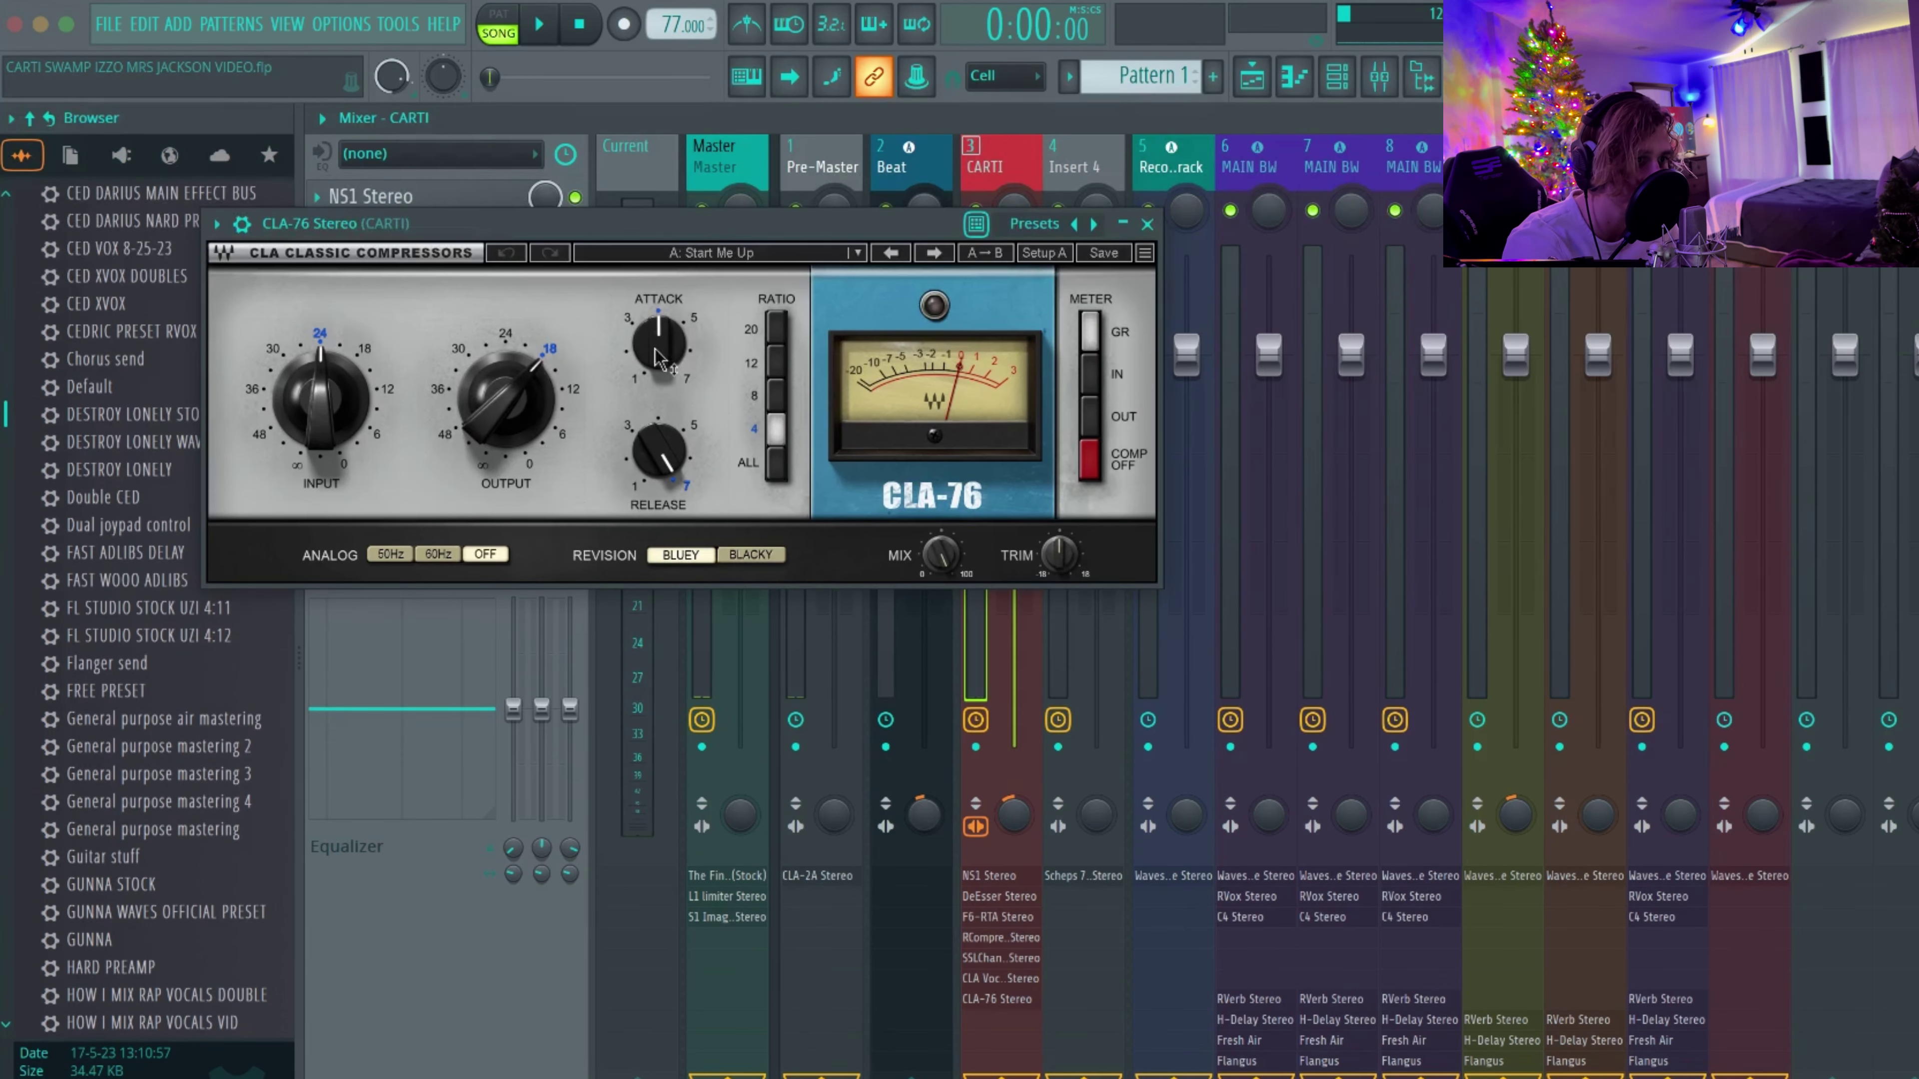
# Step: Nudge the CLA-76 compressor's attack to 4.01 on the CARTI track, check its input level, and close the plugin
pyautogui.moveTo(668, 361); pyautogui.dragTo(668, 360)
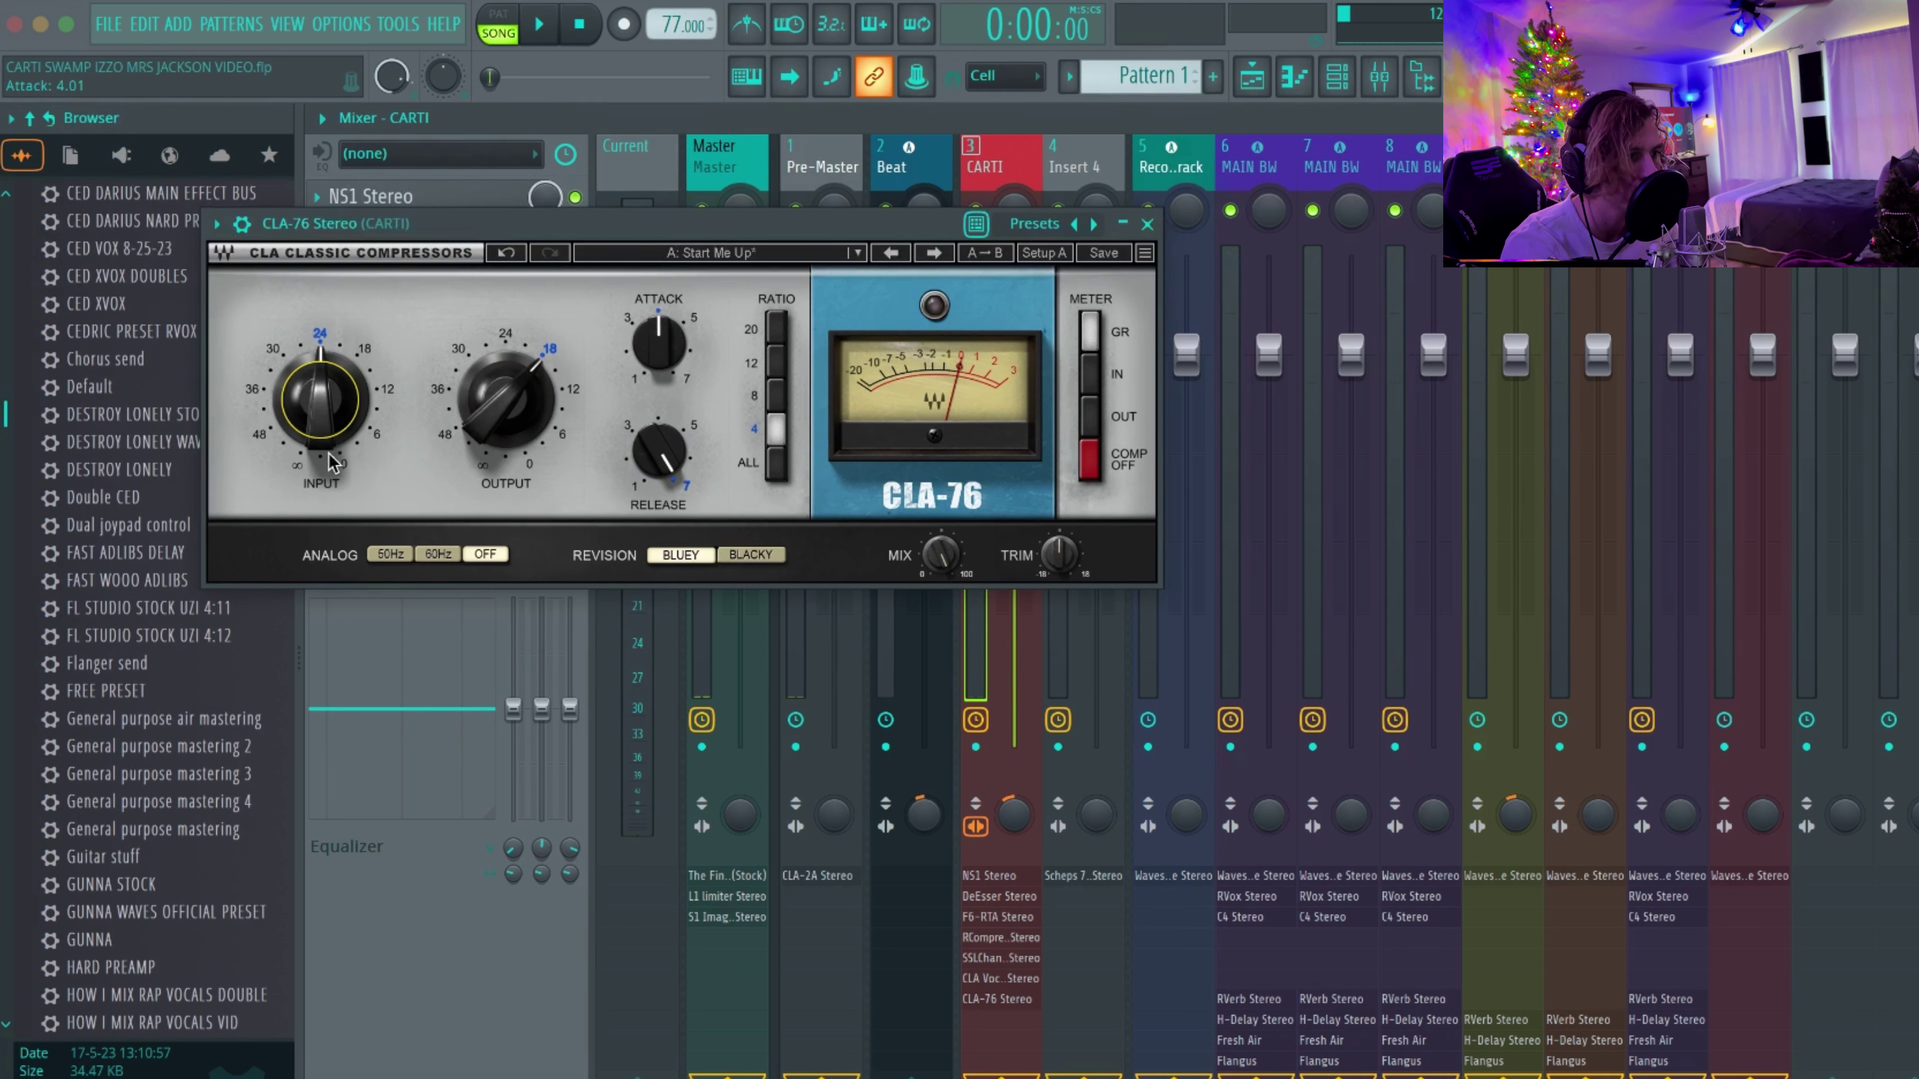
pyautogui.moveTo(321, 414)
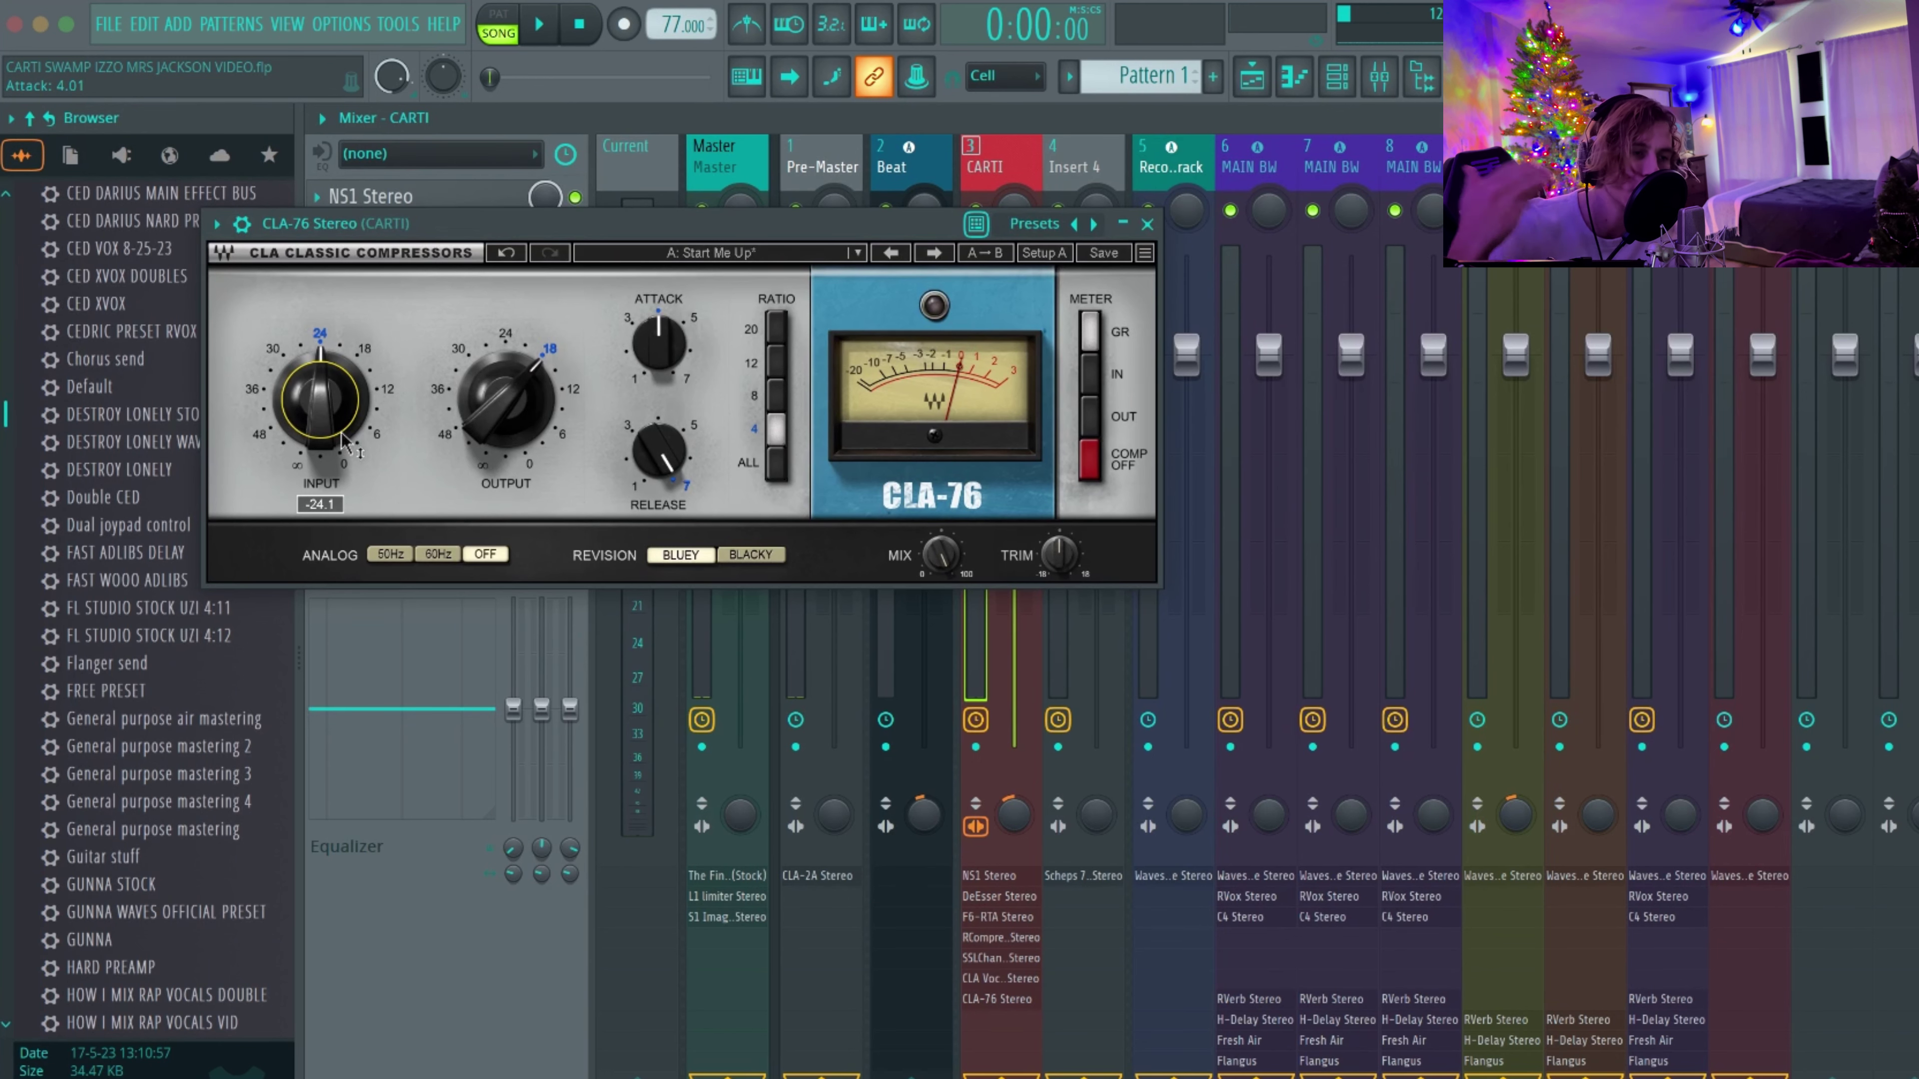
pyautogui.press('Escape')
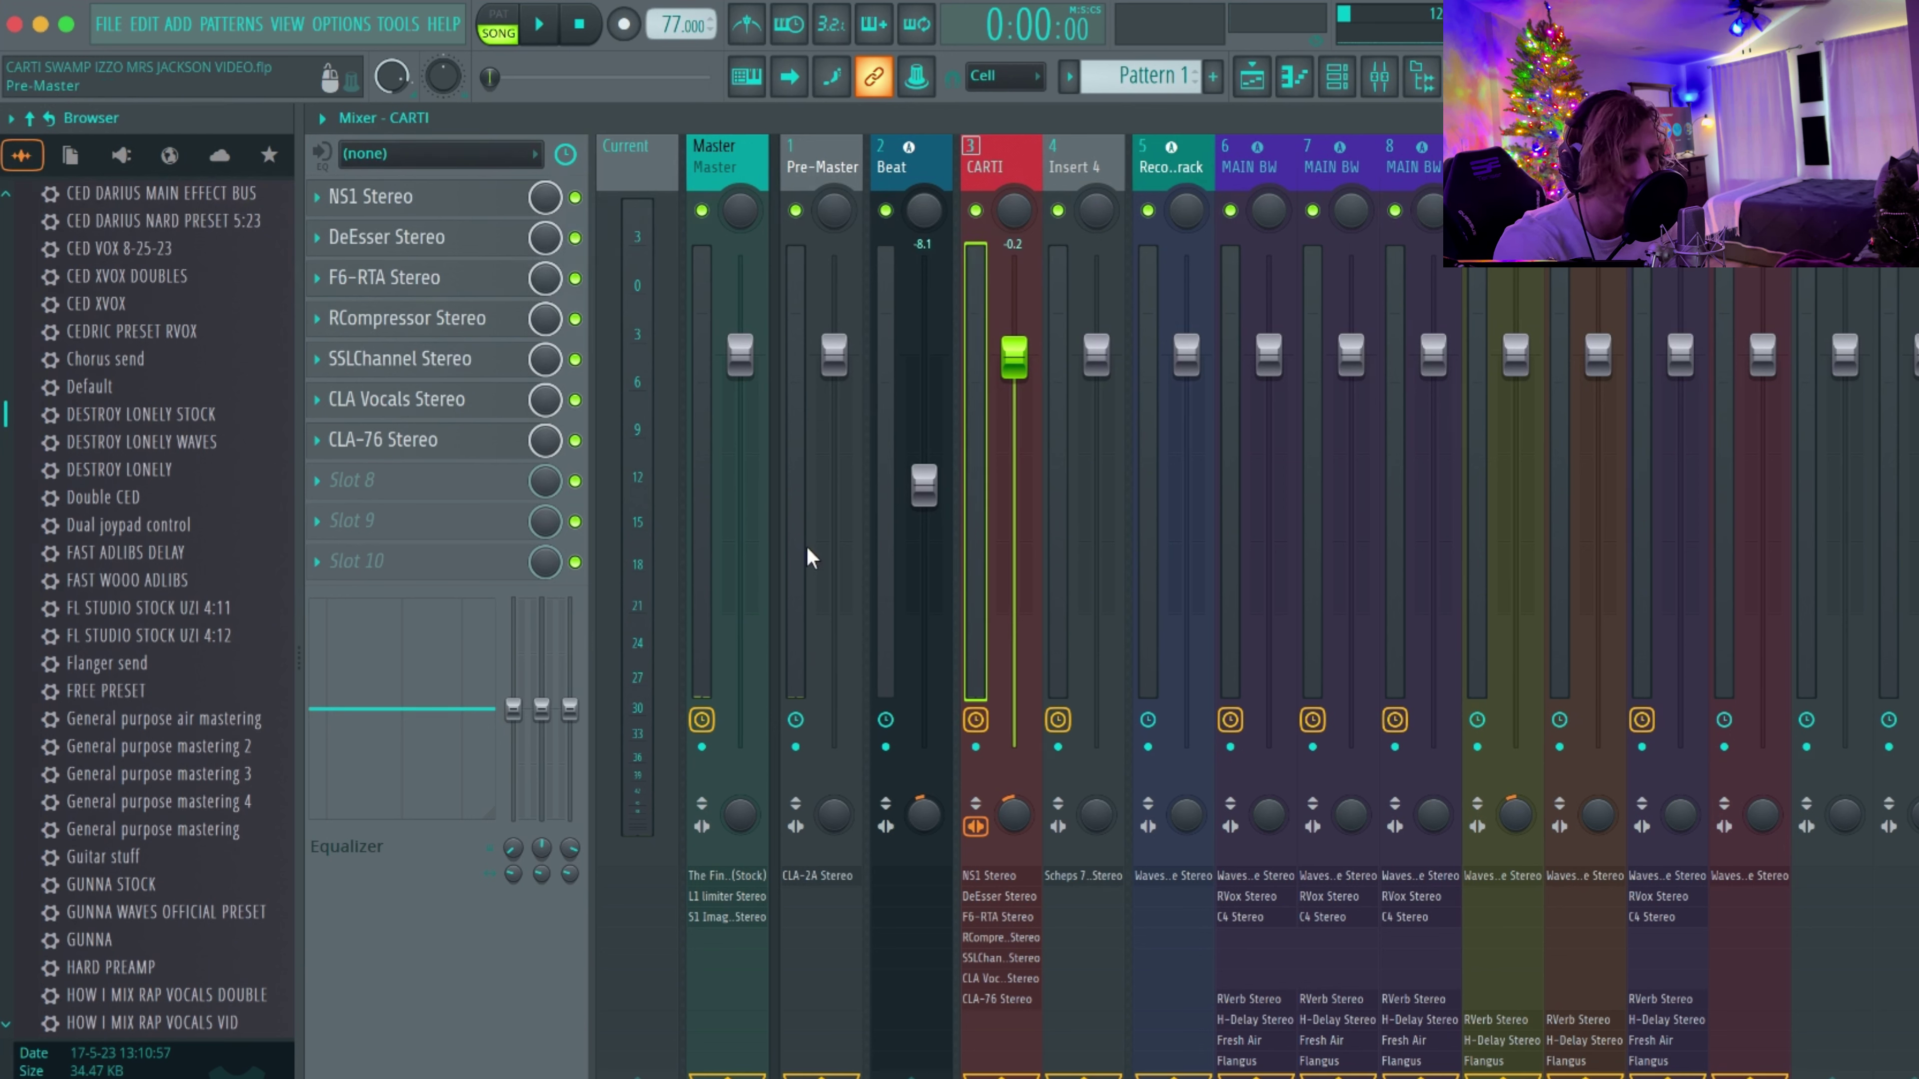
# Step: Go through the Master track's effects, checking The Final Step's mix controls, the L1 limiter's threshold and ceiling, and the S1 Imager's width
pyautogui.click(750, 169)
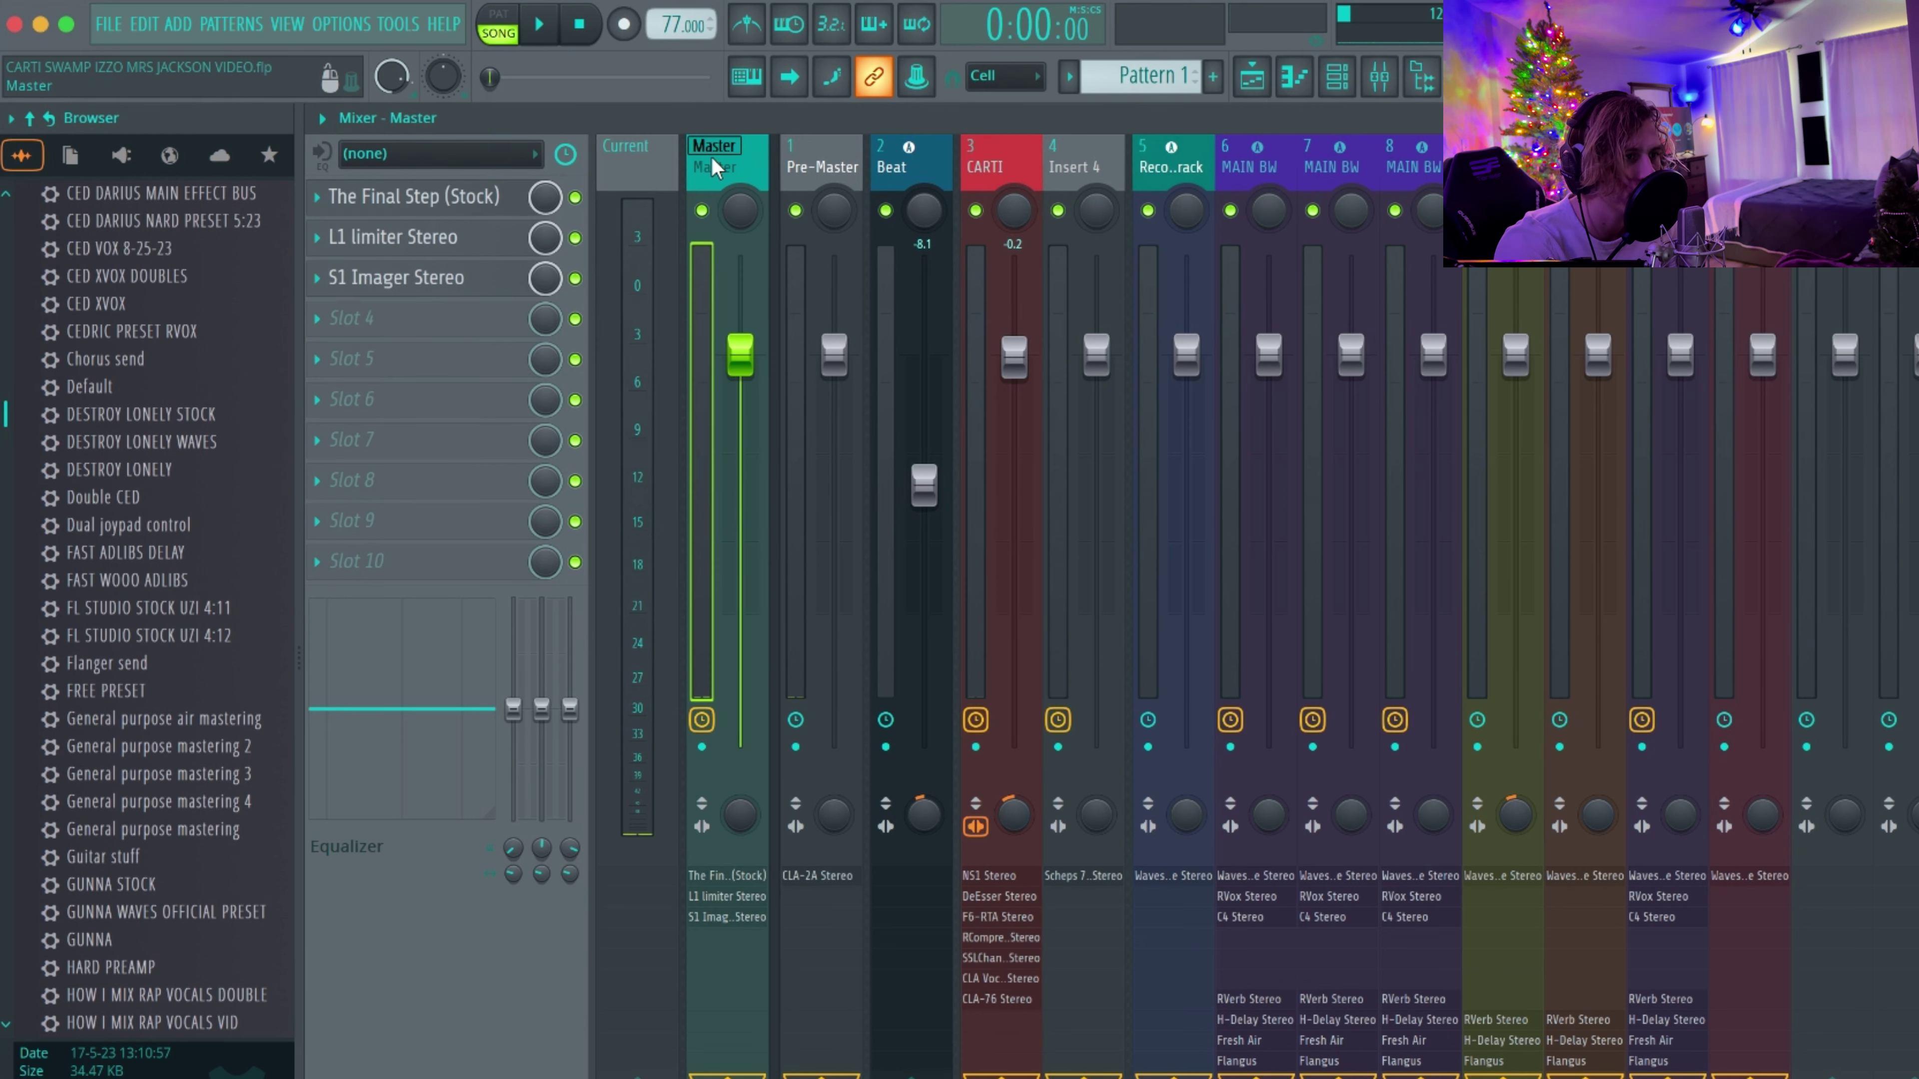
pyautogui.click(477, 198)
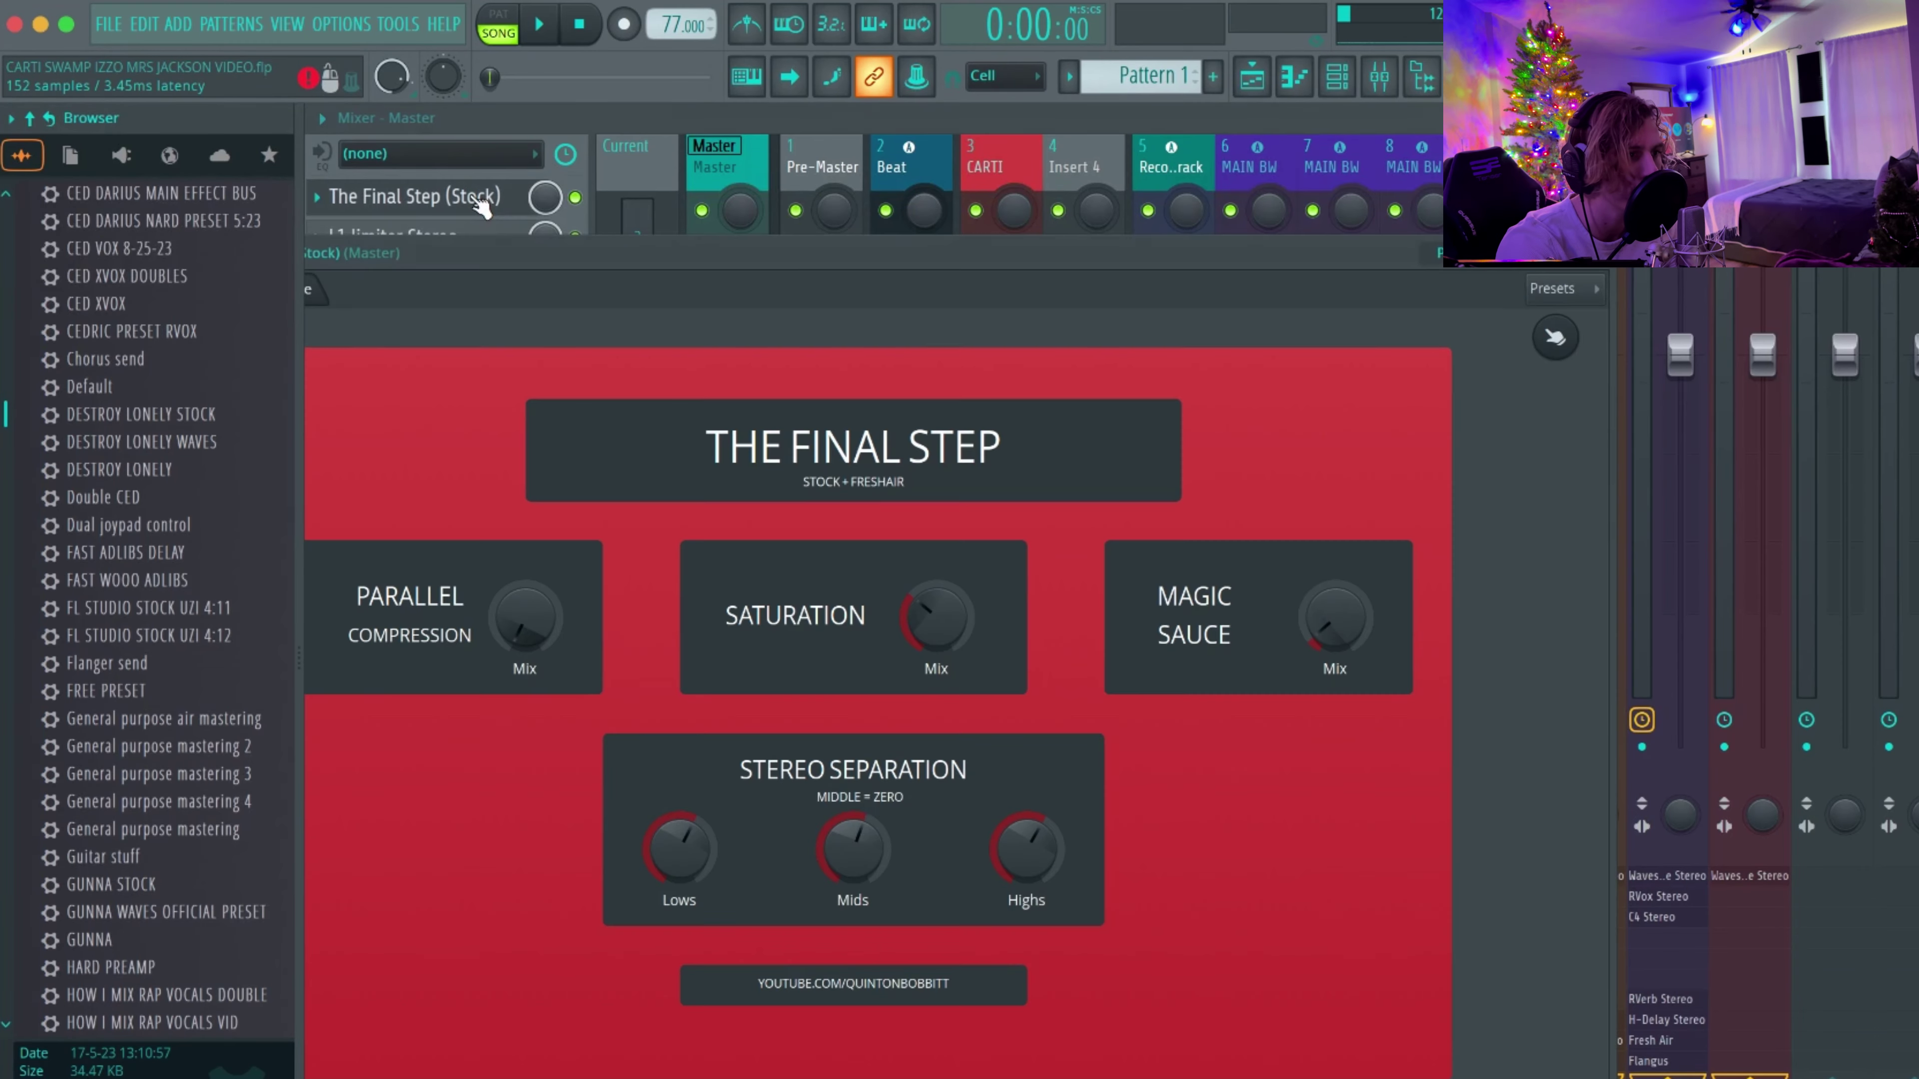
pyautogui.moveTo(873, 255); pyautogui.dragTo(992, 247)
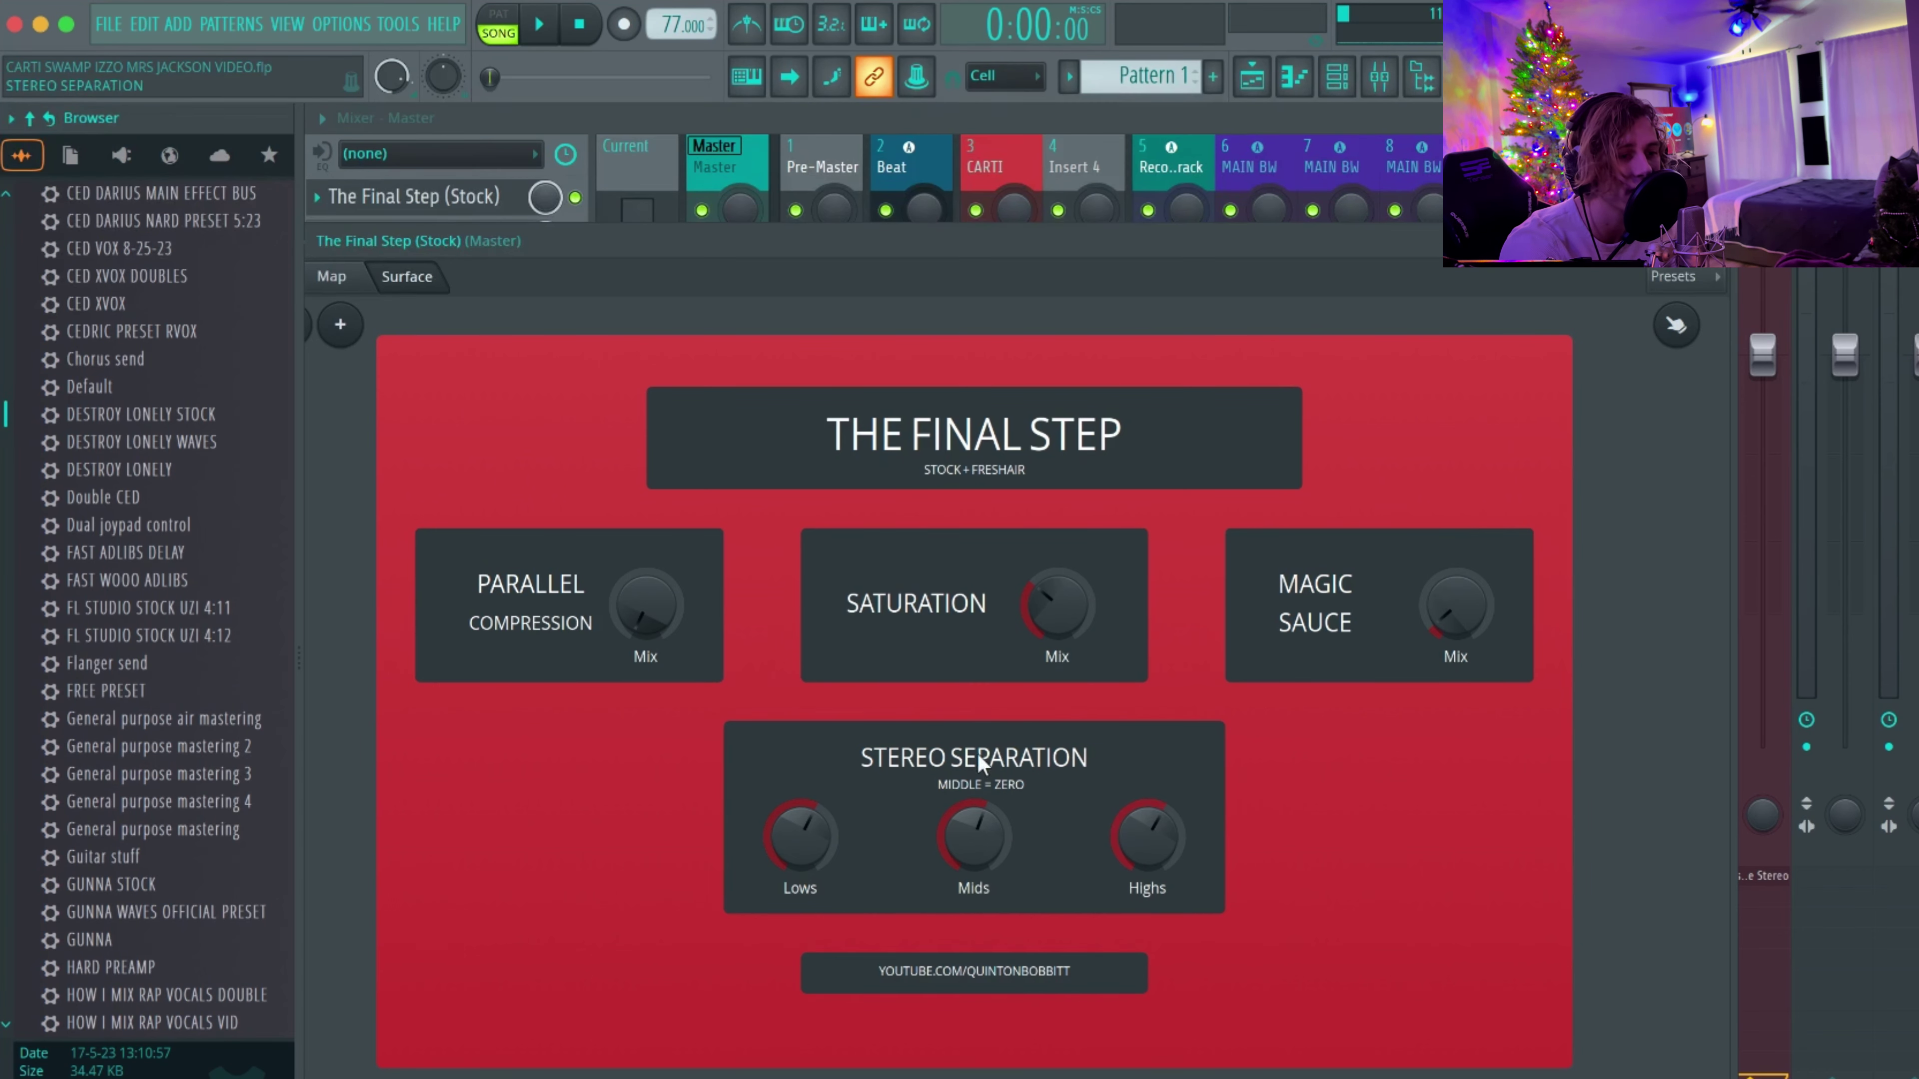
pyautogui.click(1719, 240)
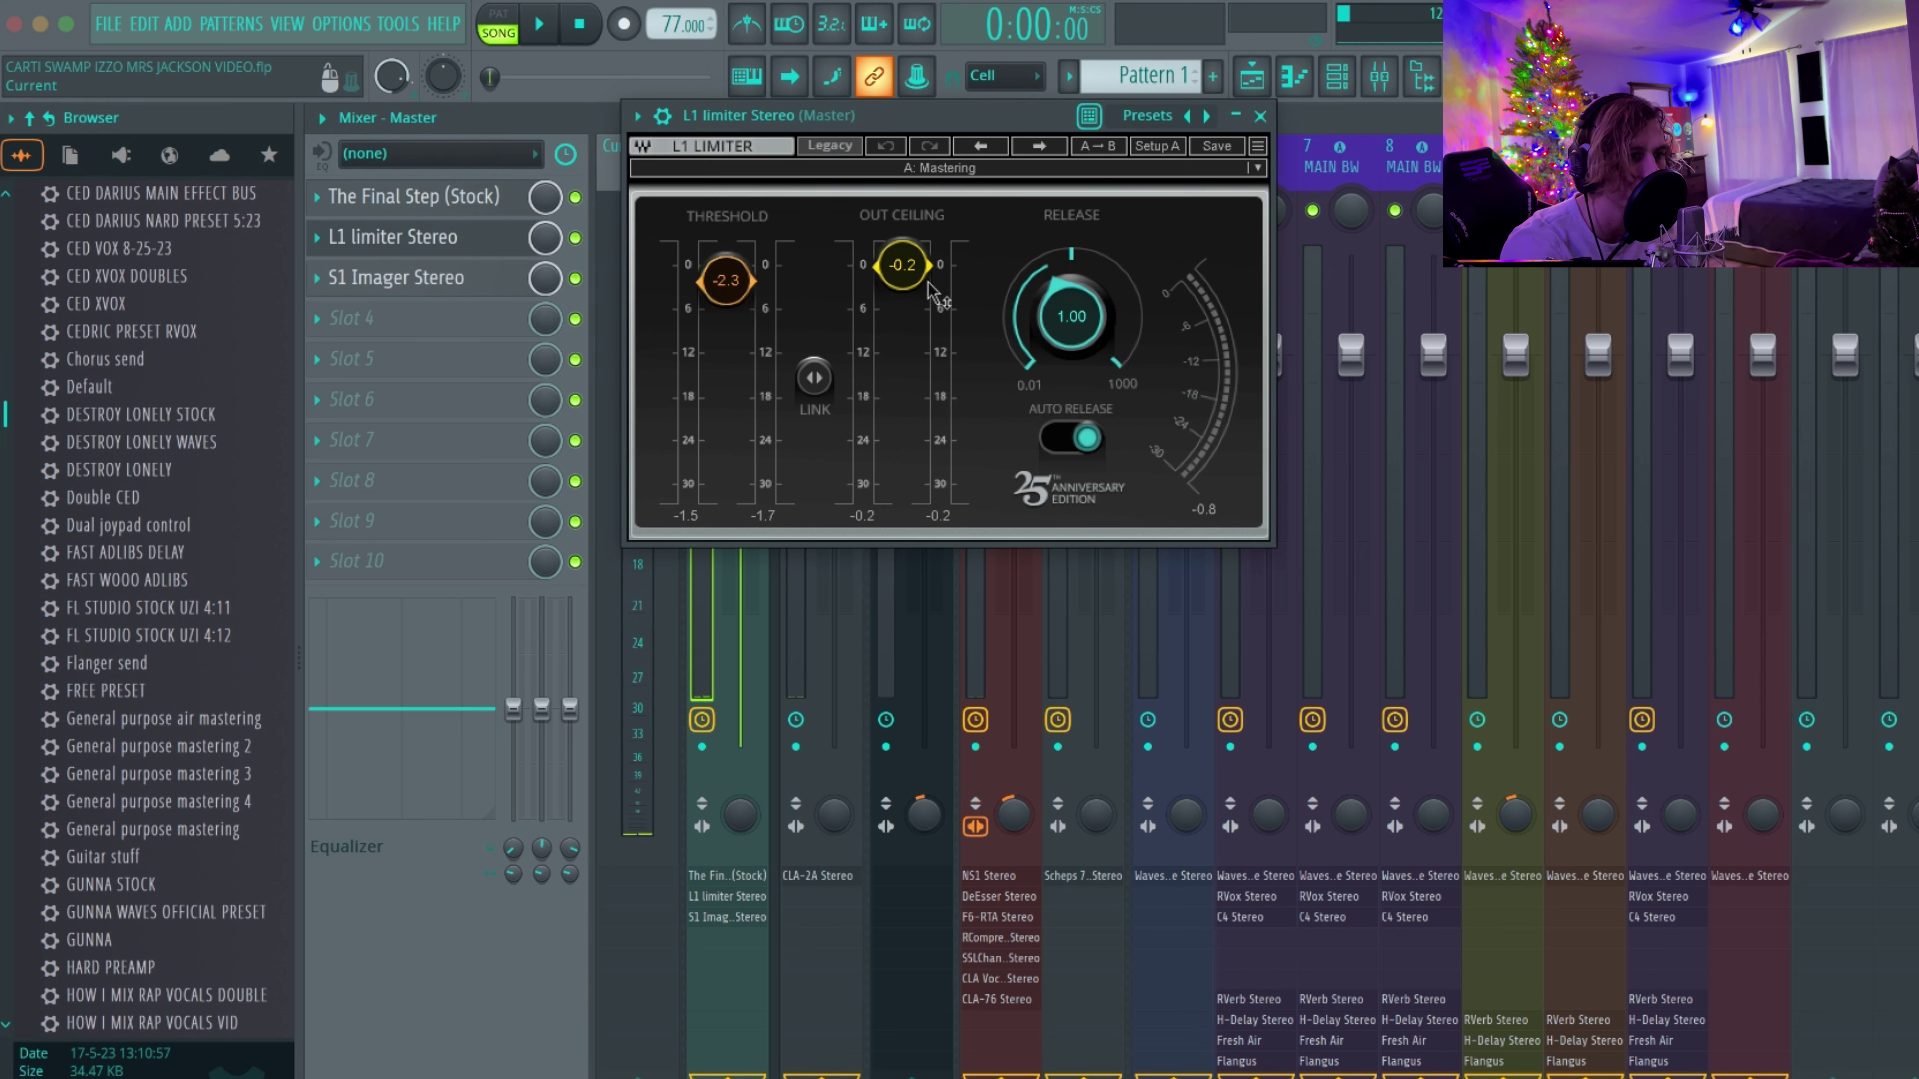
pyautogui.click(355, 280)
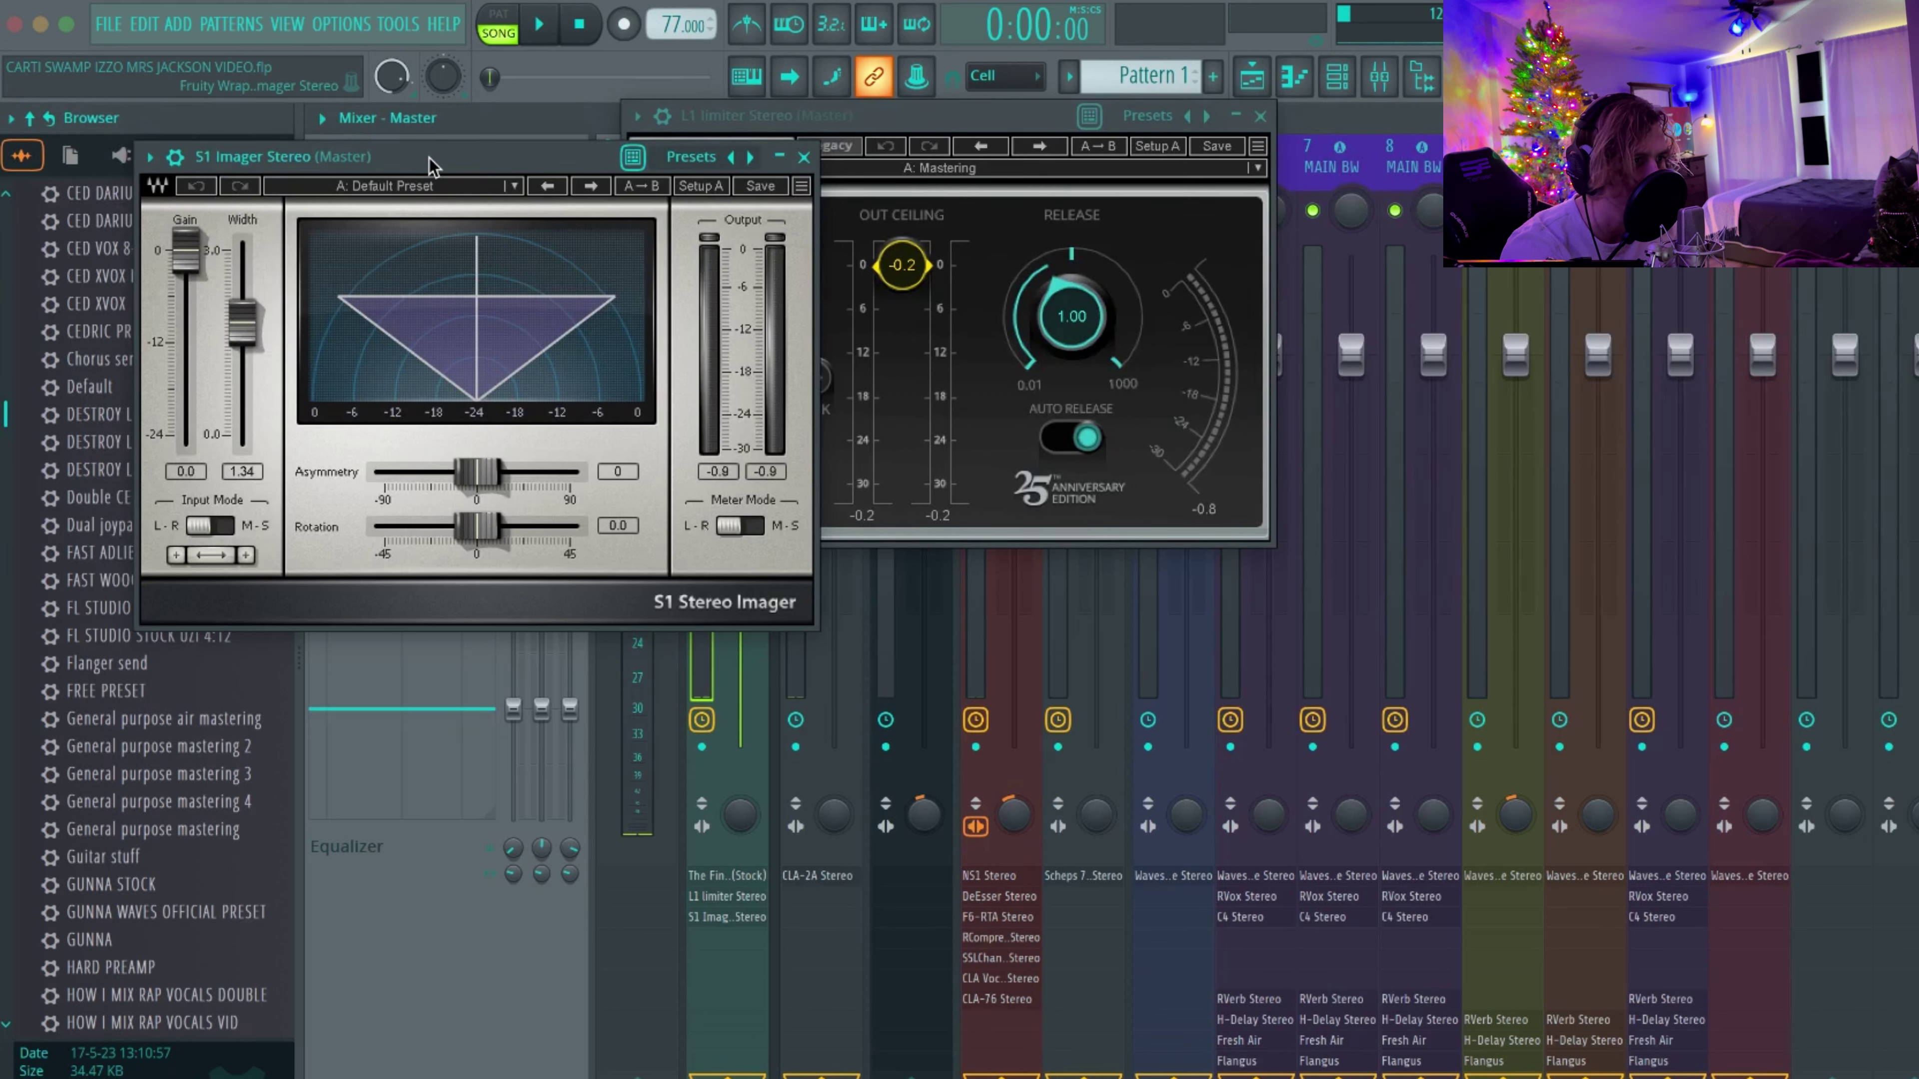
pyautogui.click(242, 325)
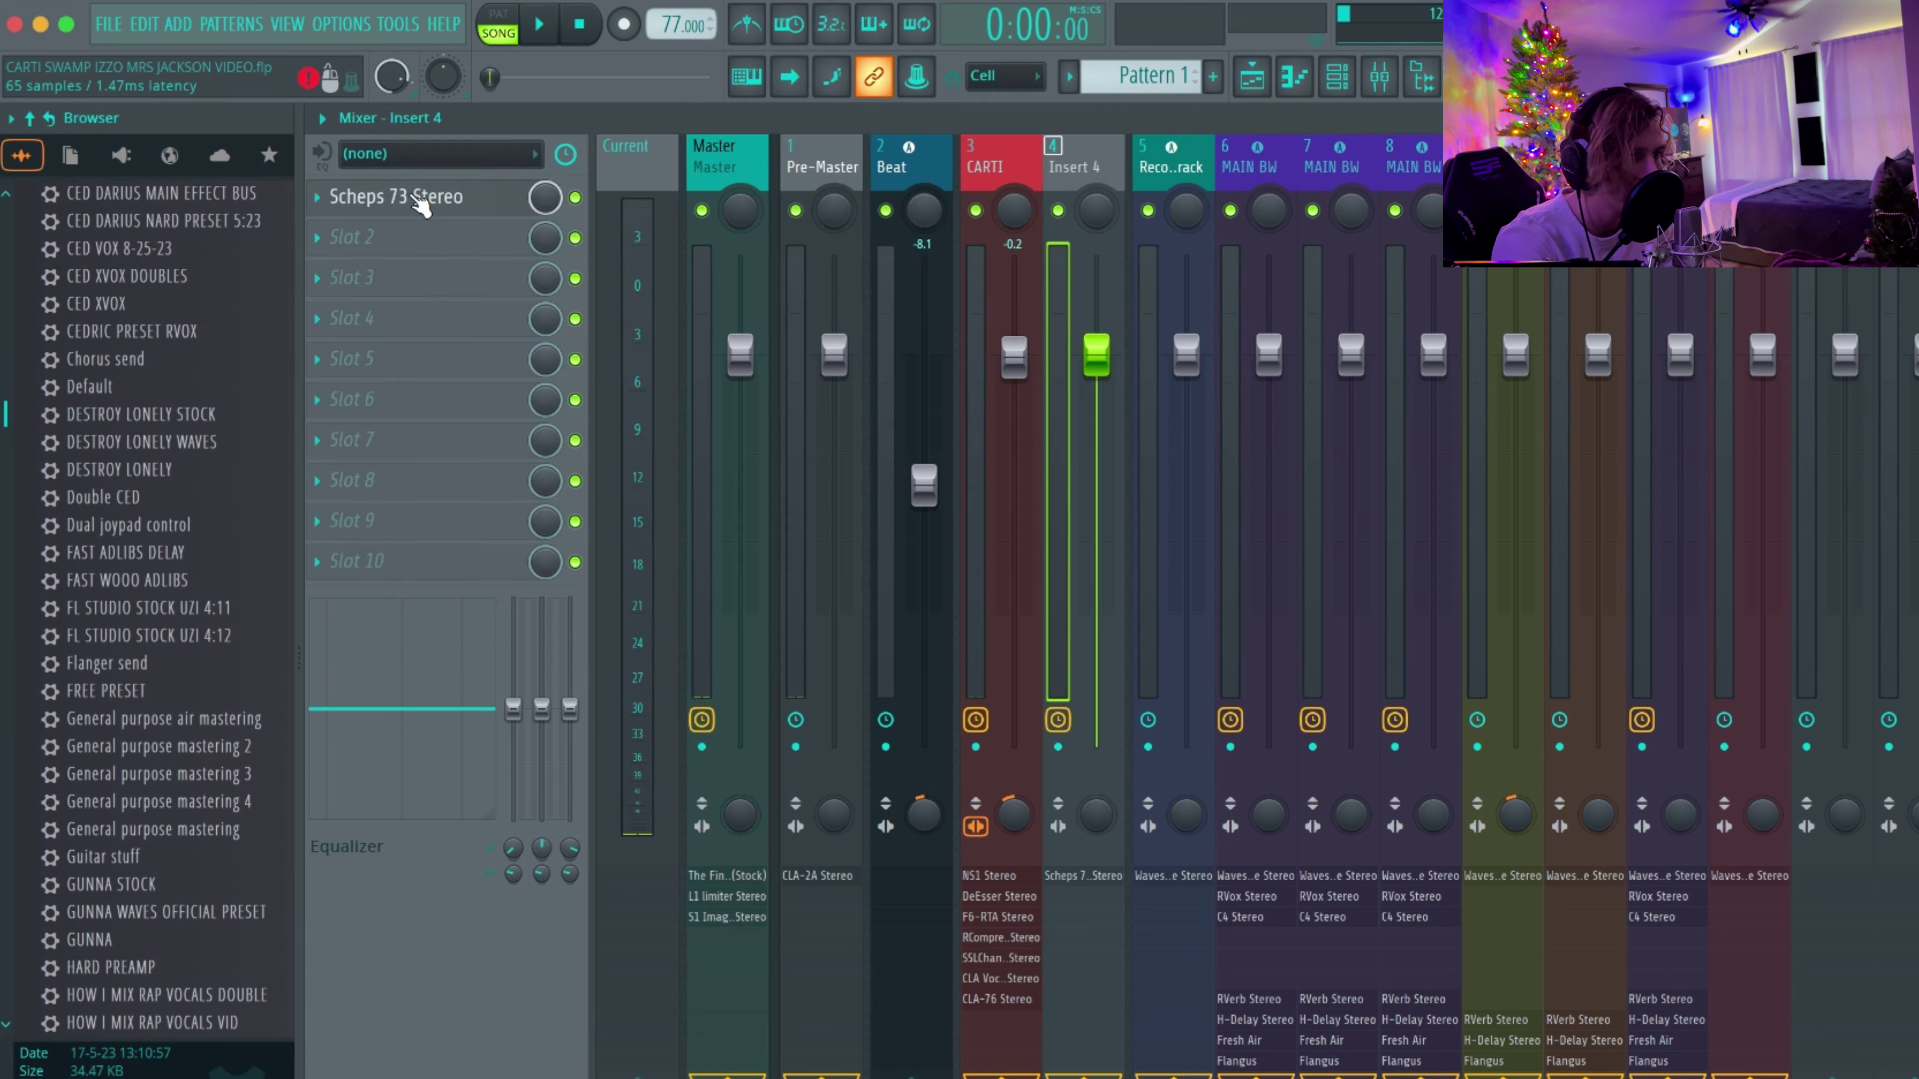
# Step: Inspect the Scheps 73 preamp on Insert 4, checking its high, mid and low EQ knobs
pyautogui.click(416, 193)
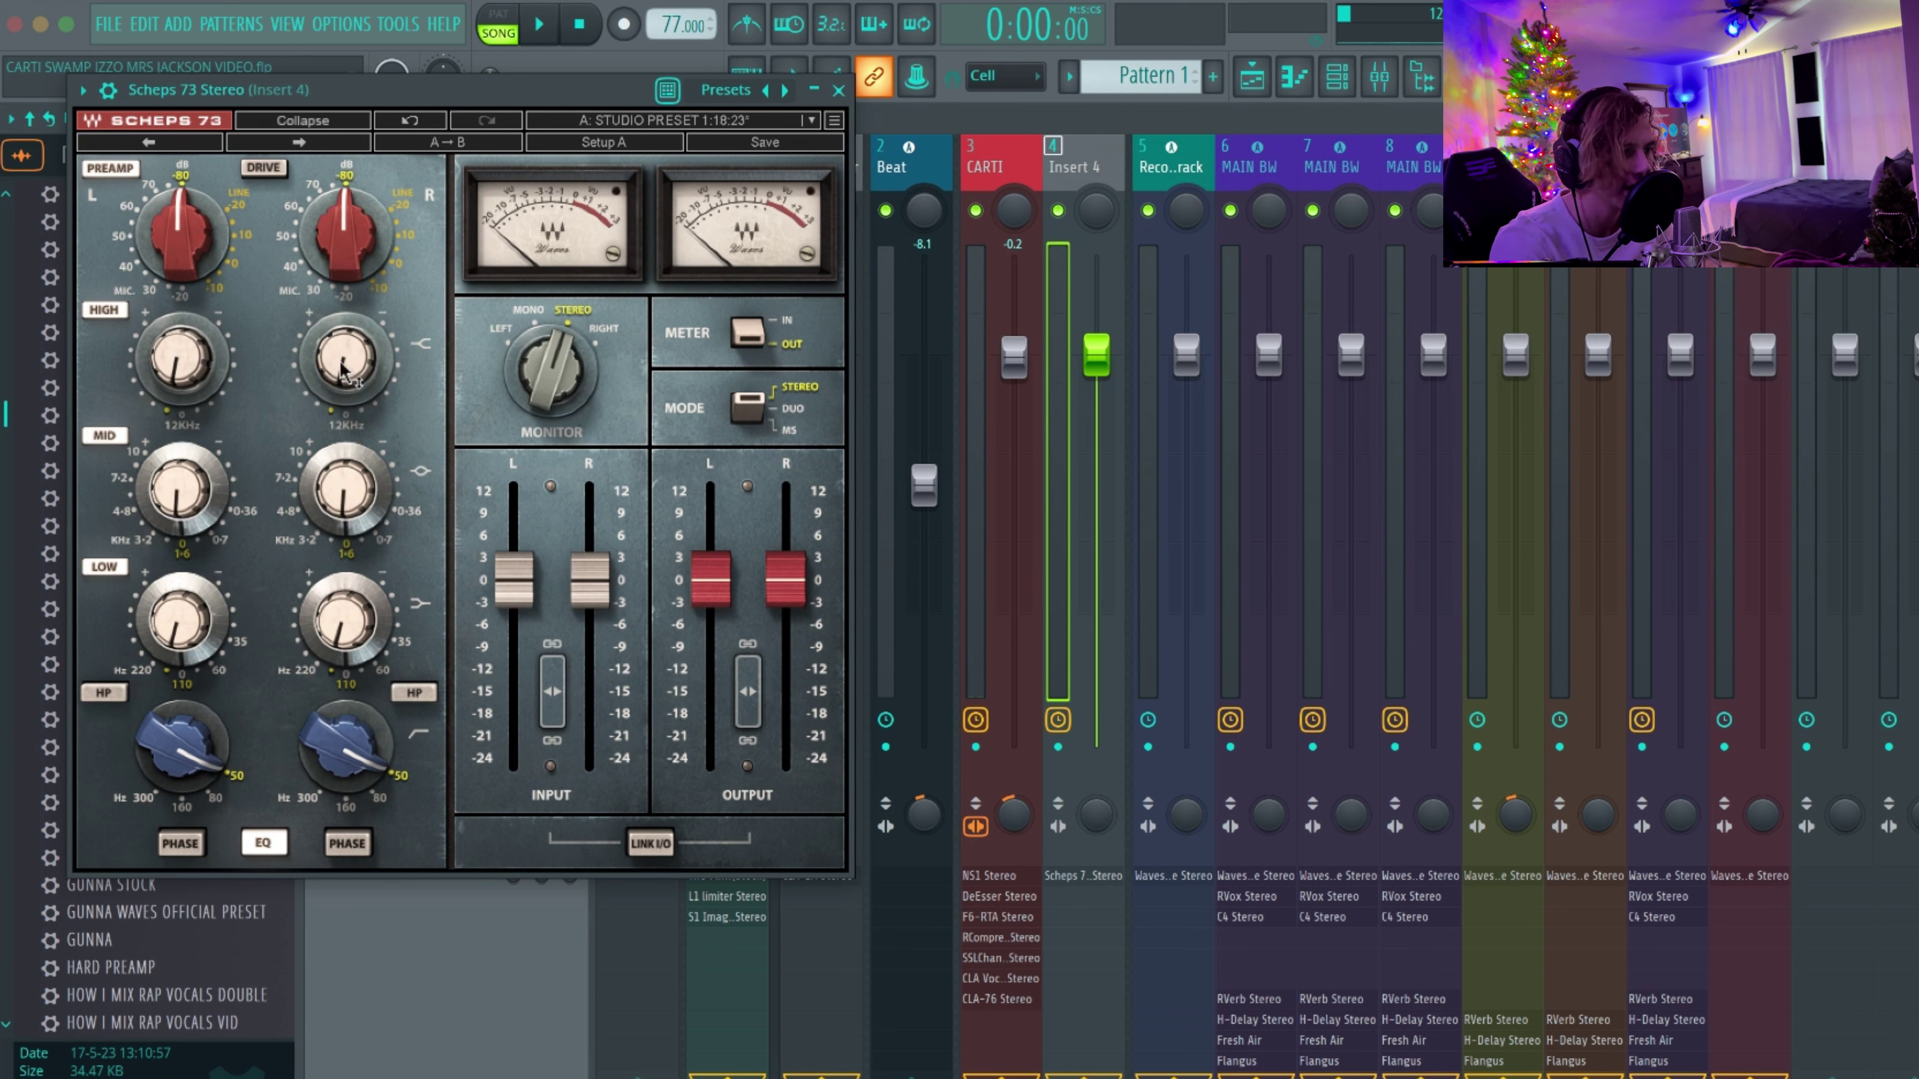
pyautogui.click(372, 586)
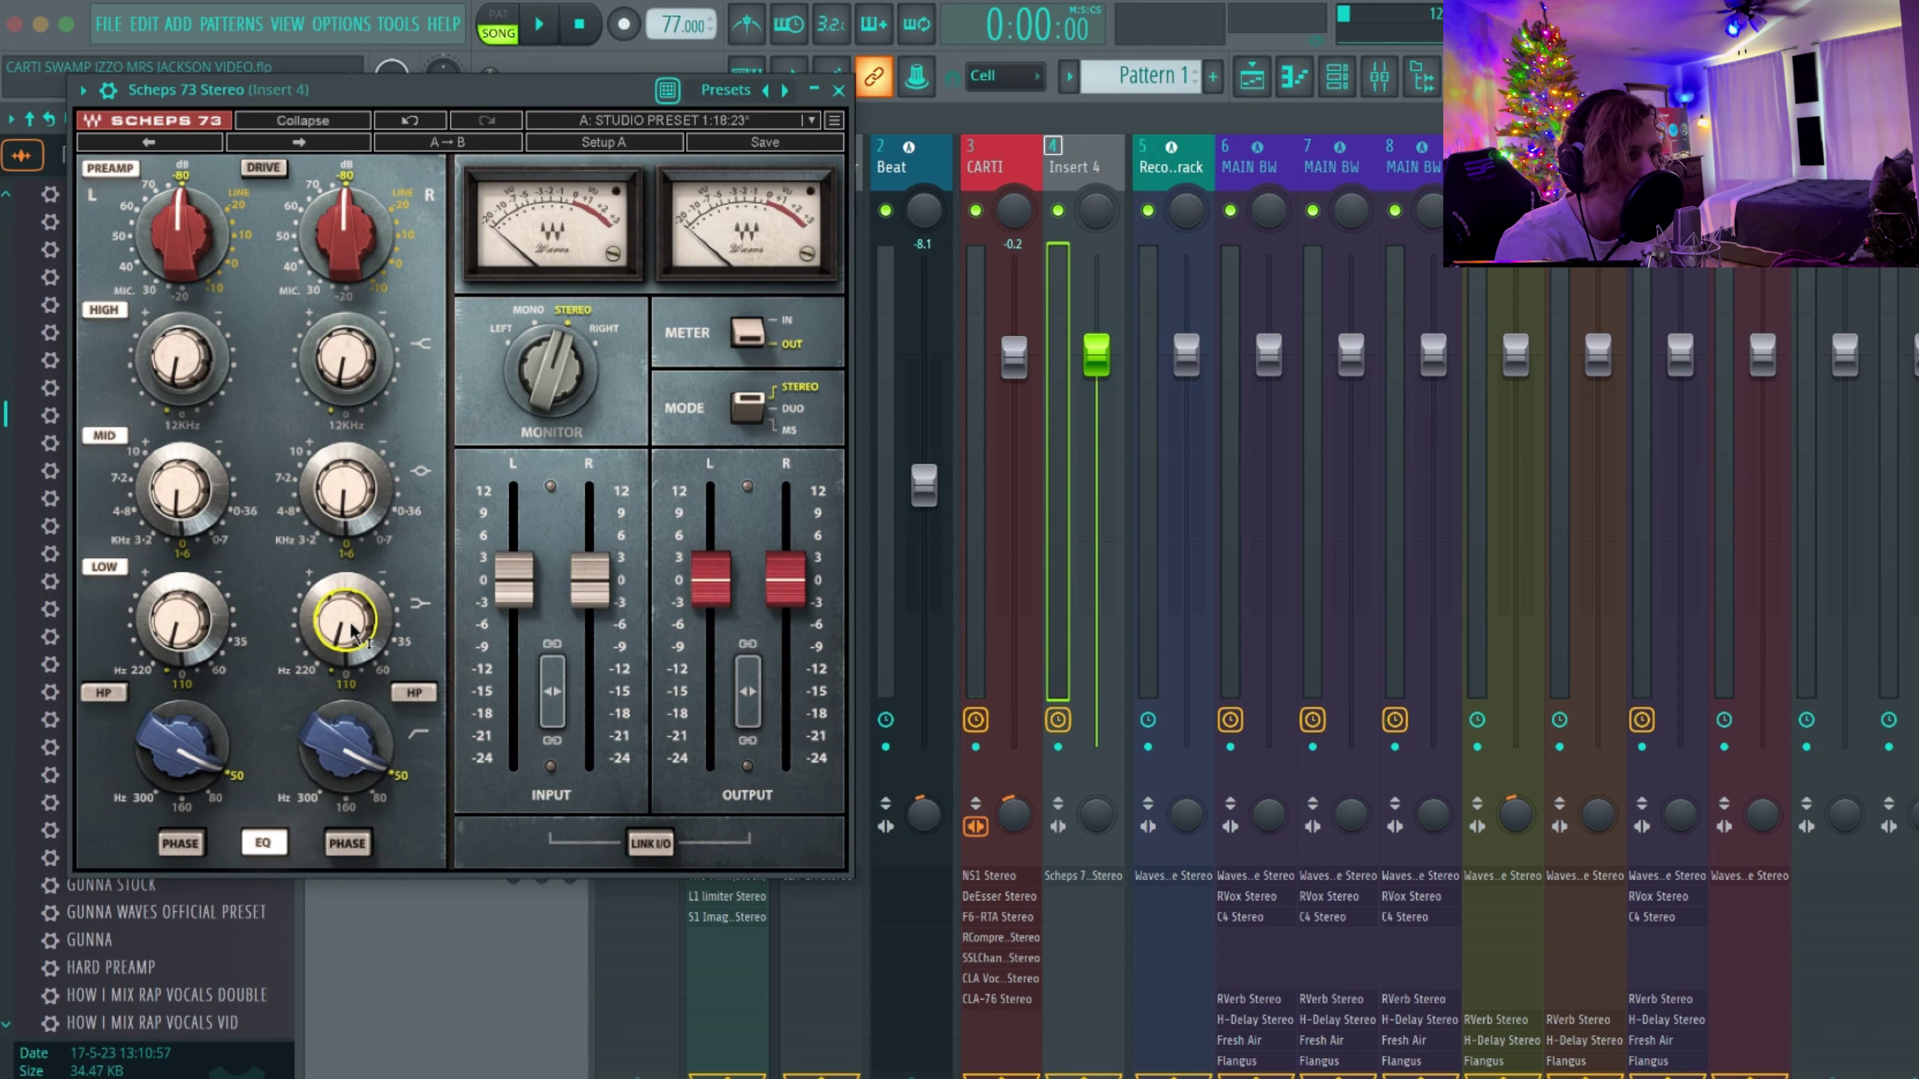
pyautogui.moveTo(354, 636)
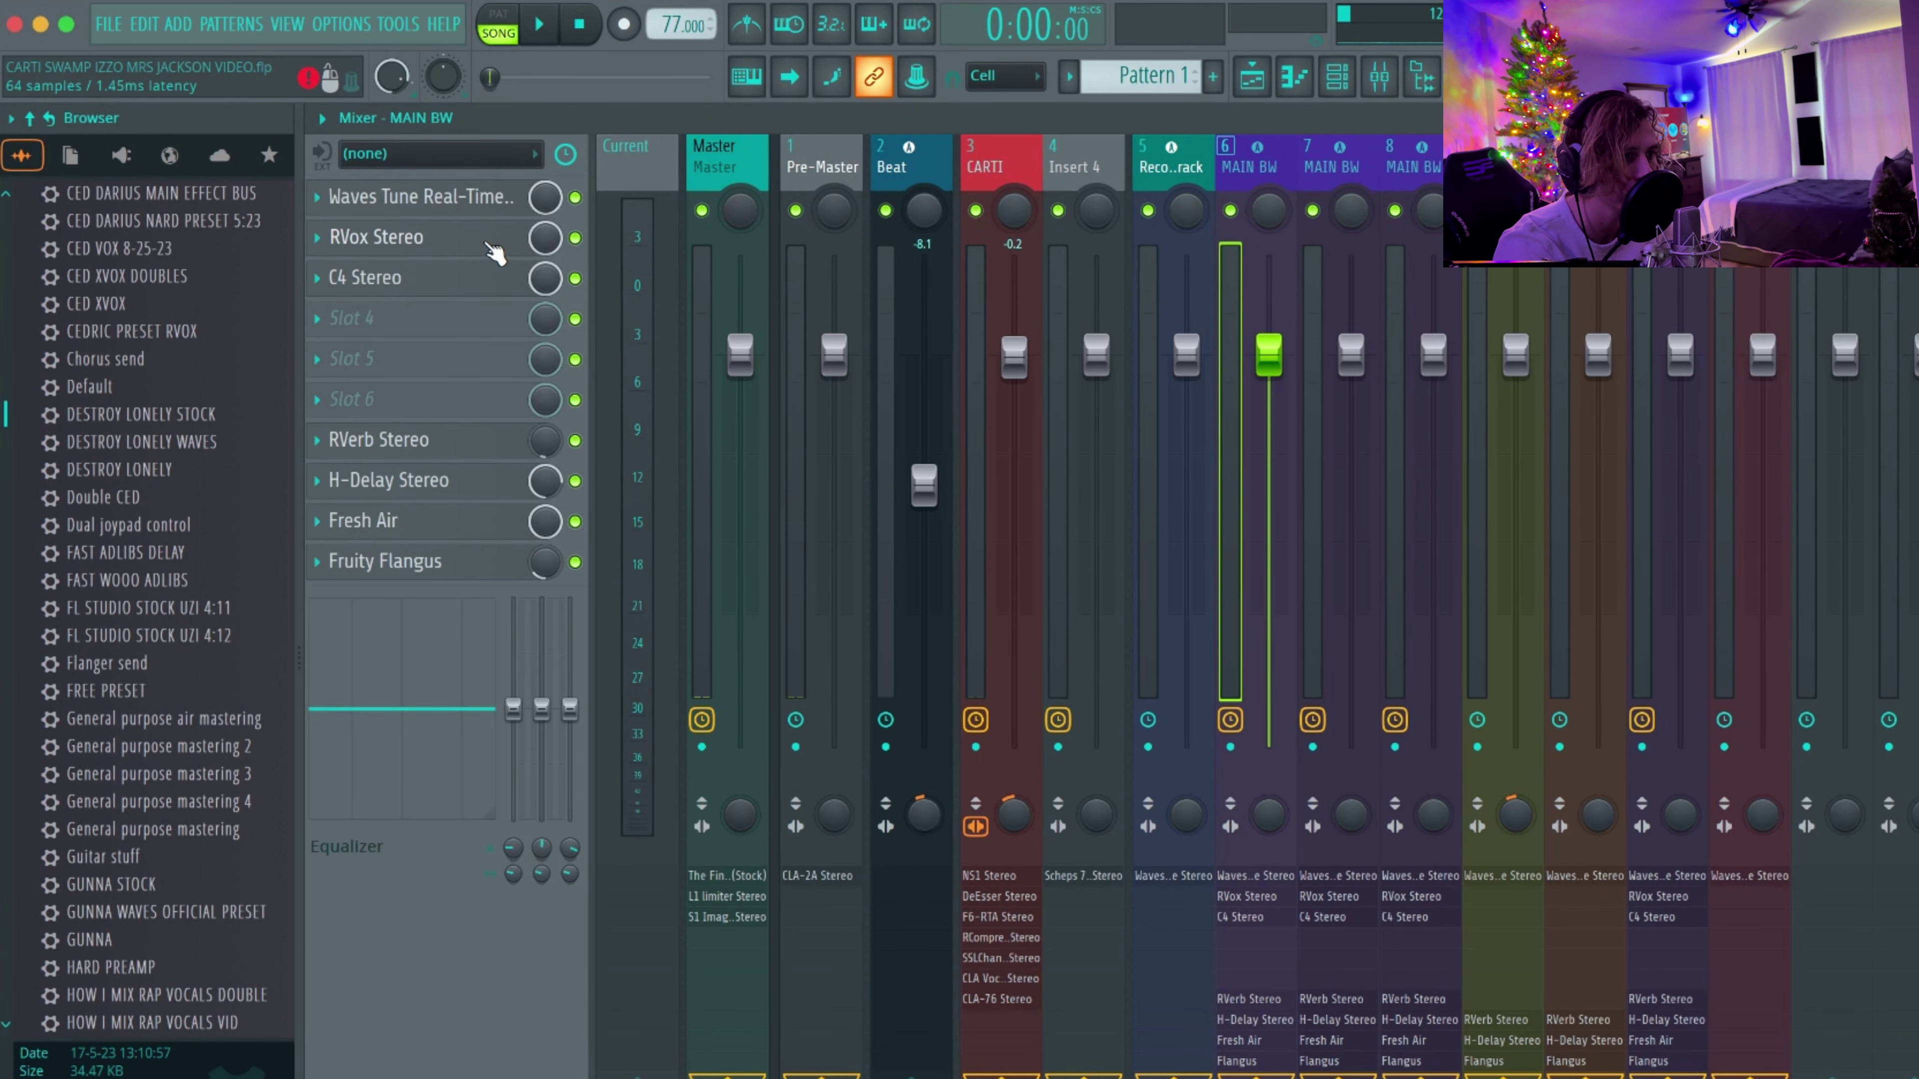
# Step: Review Waves Tune Real-Time on the MAIN BW track, toggle its correction off and back on, and close the plugin
pyautogui.click(458, 199)
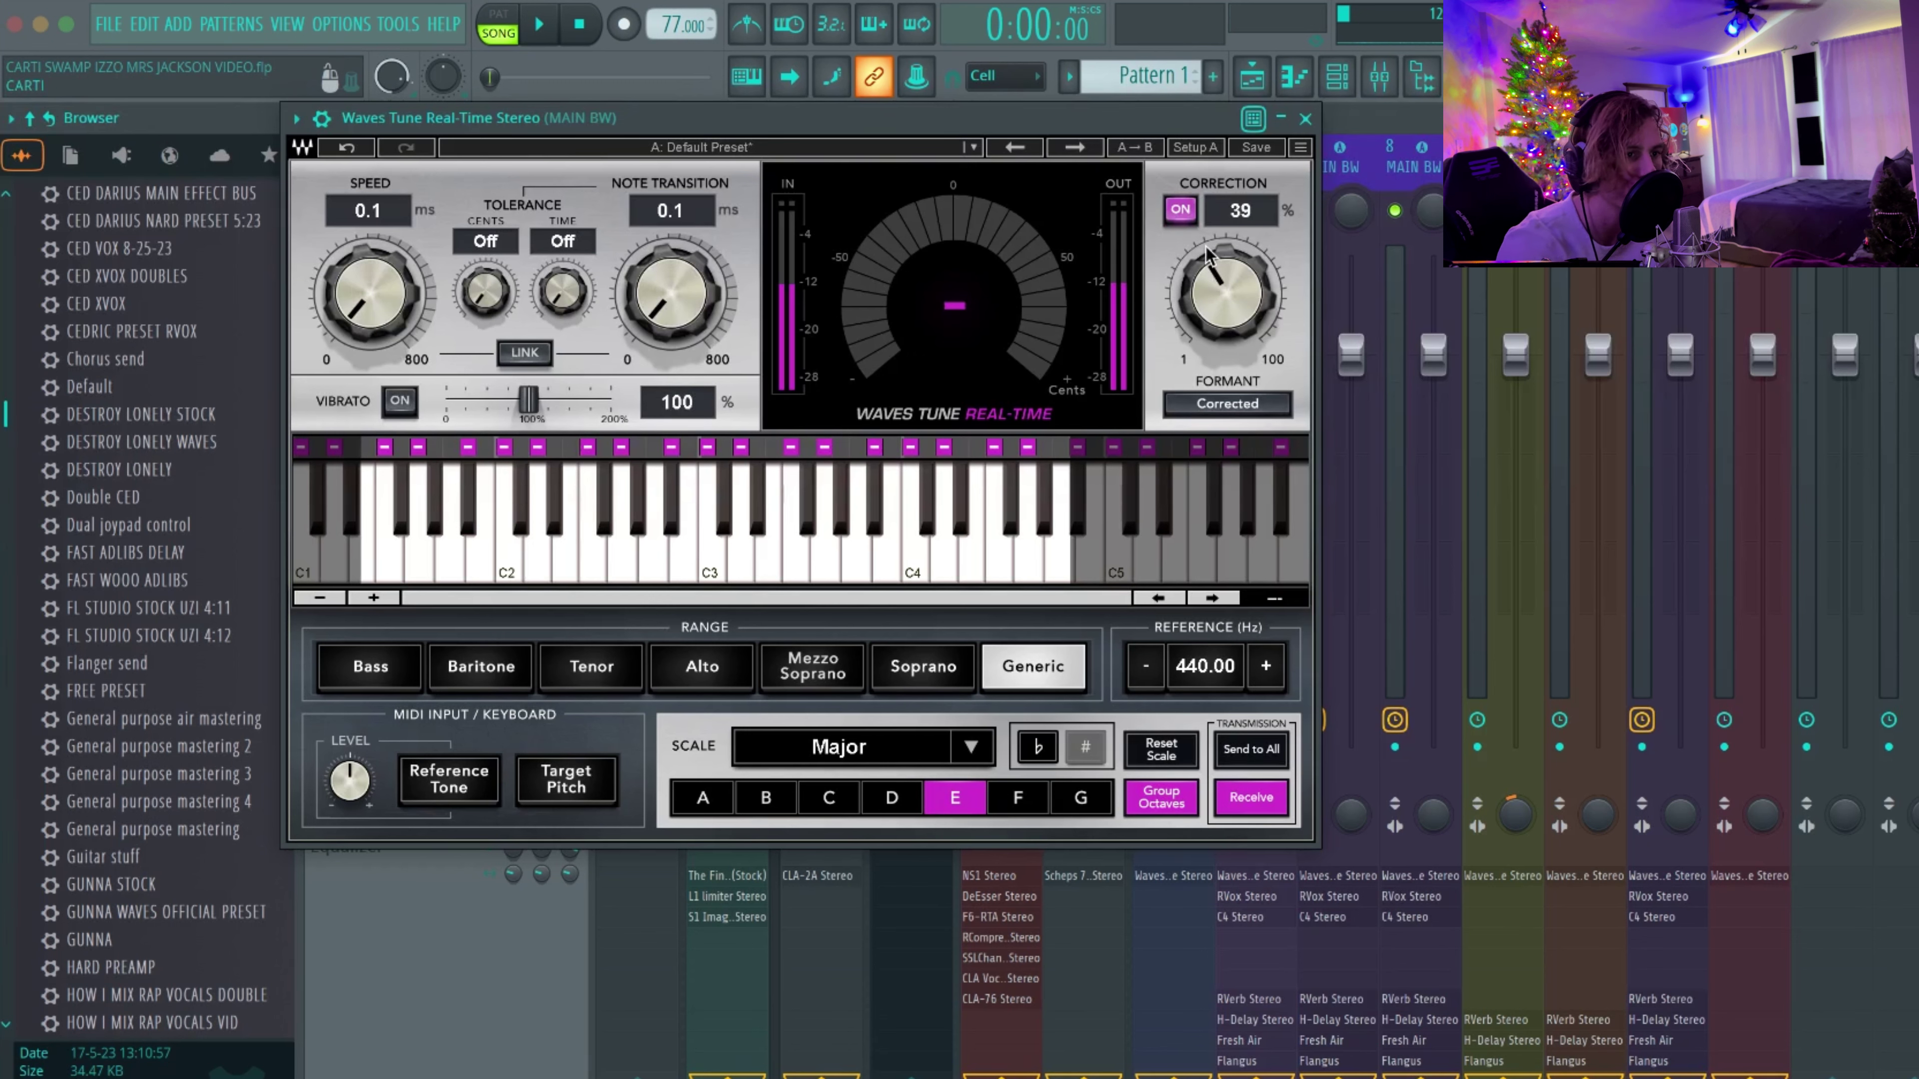
pyautogui.click(1181, 212)
pyautogui.click(1181, 212)
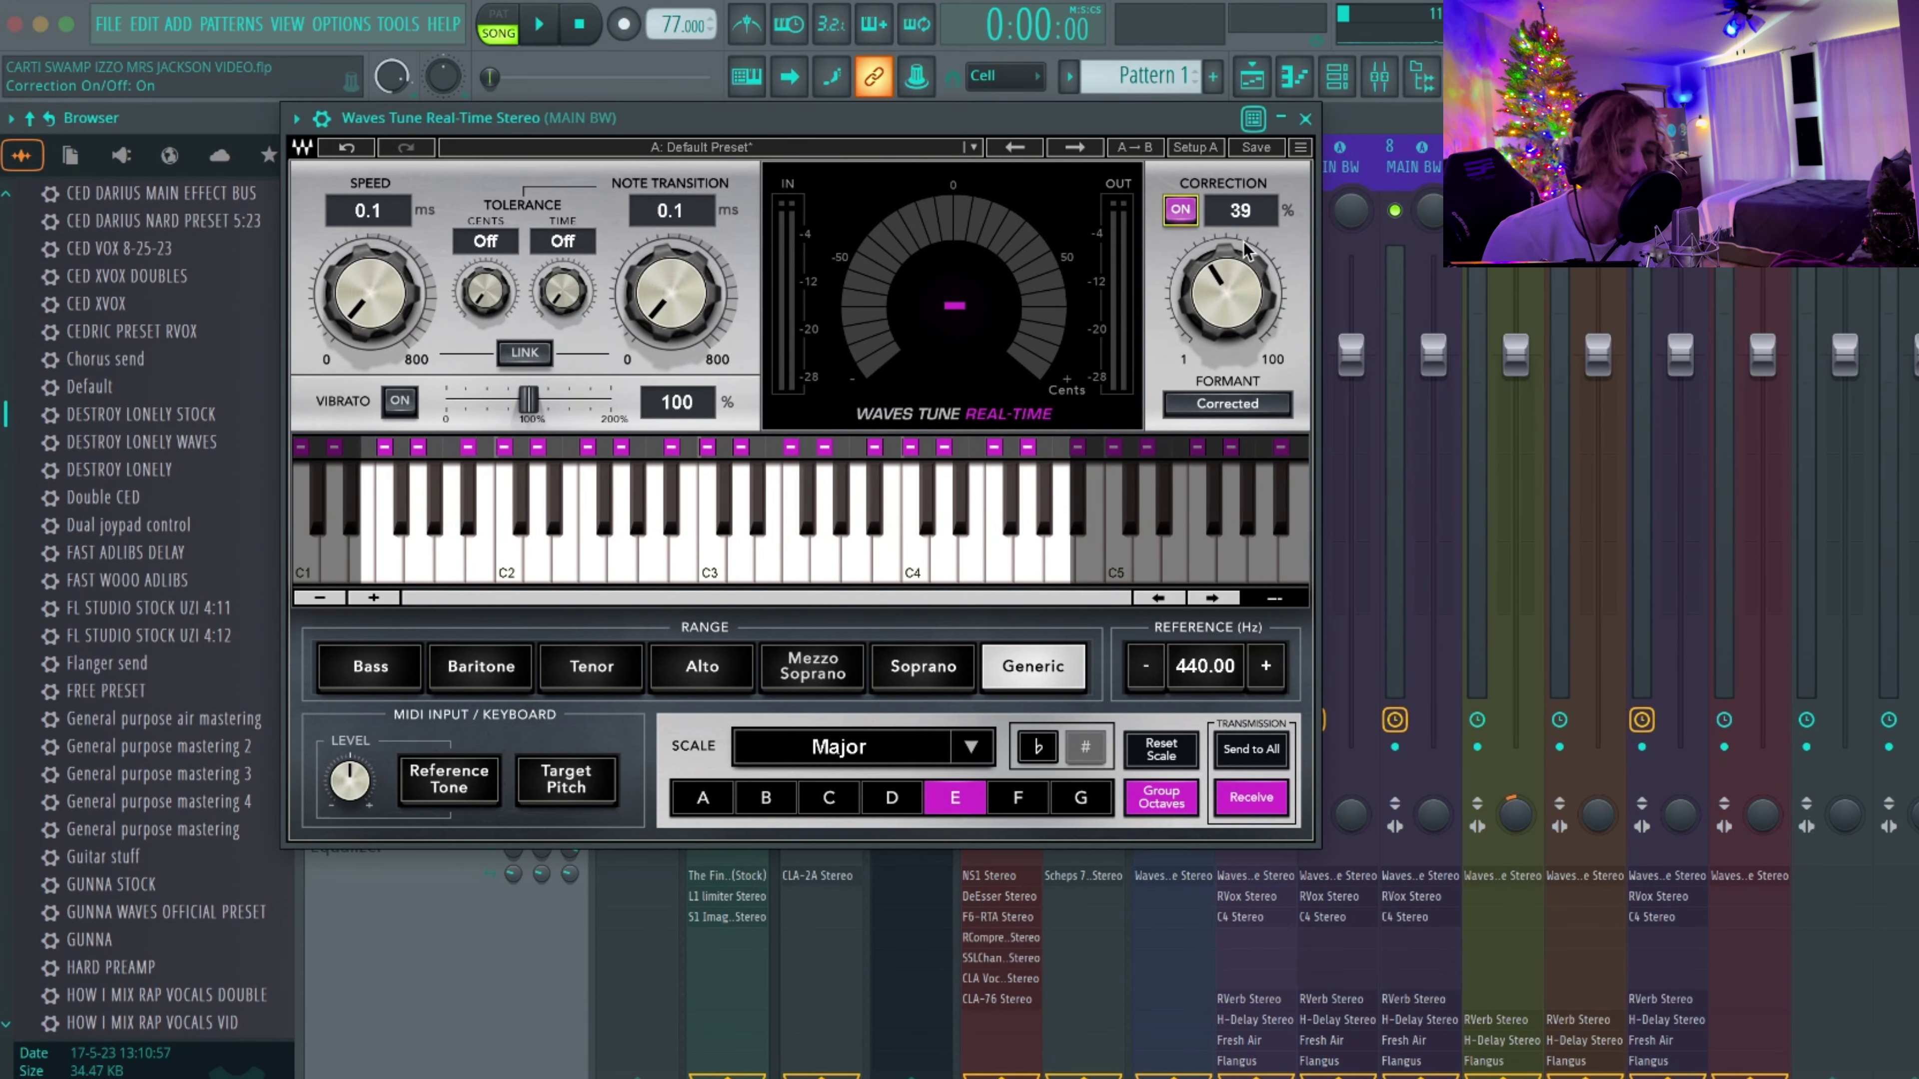
pyautogui.click(1305, 119)
# Step: Check the RVox compression and gain on the MAIN BW track, and examine the C4's preset list and low band point
pyautogui.click(375, 235)
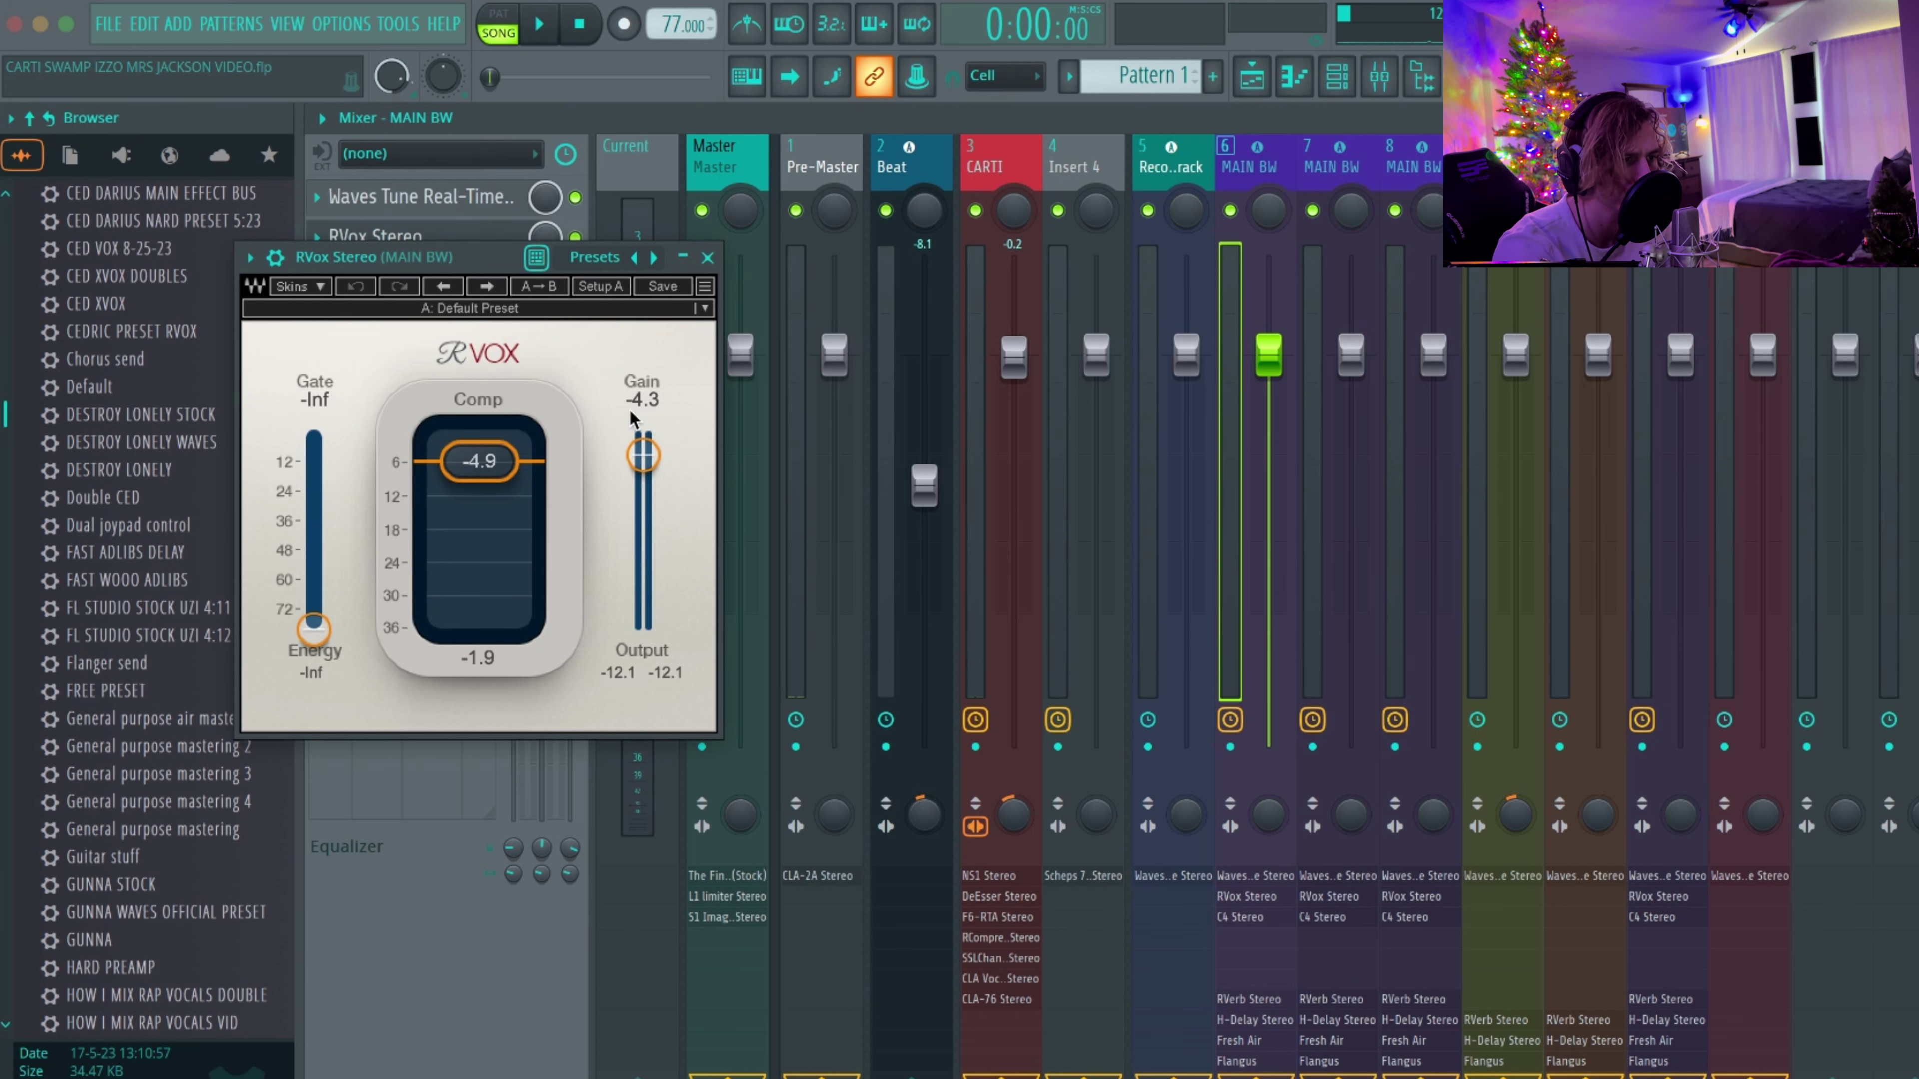
pyautogui.click(711, 261)
pyautogui.click(442, 288)
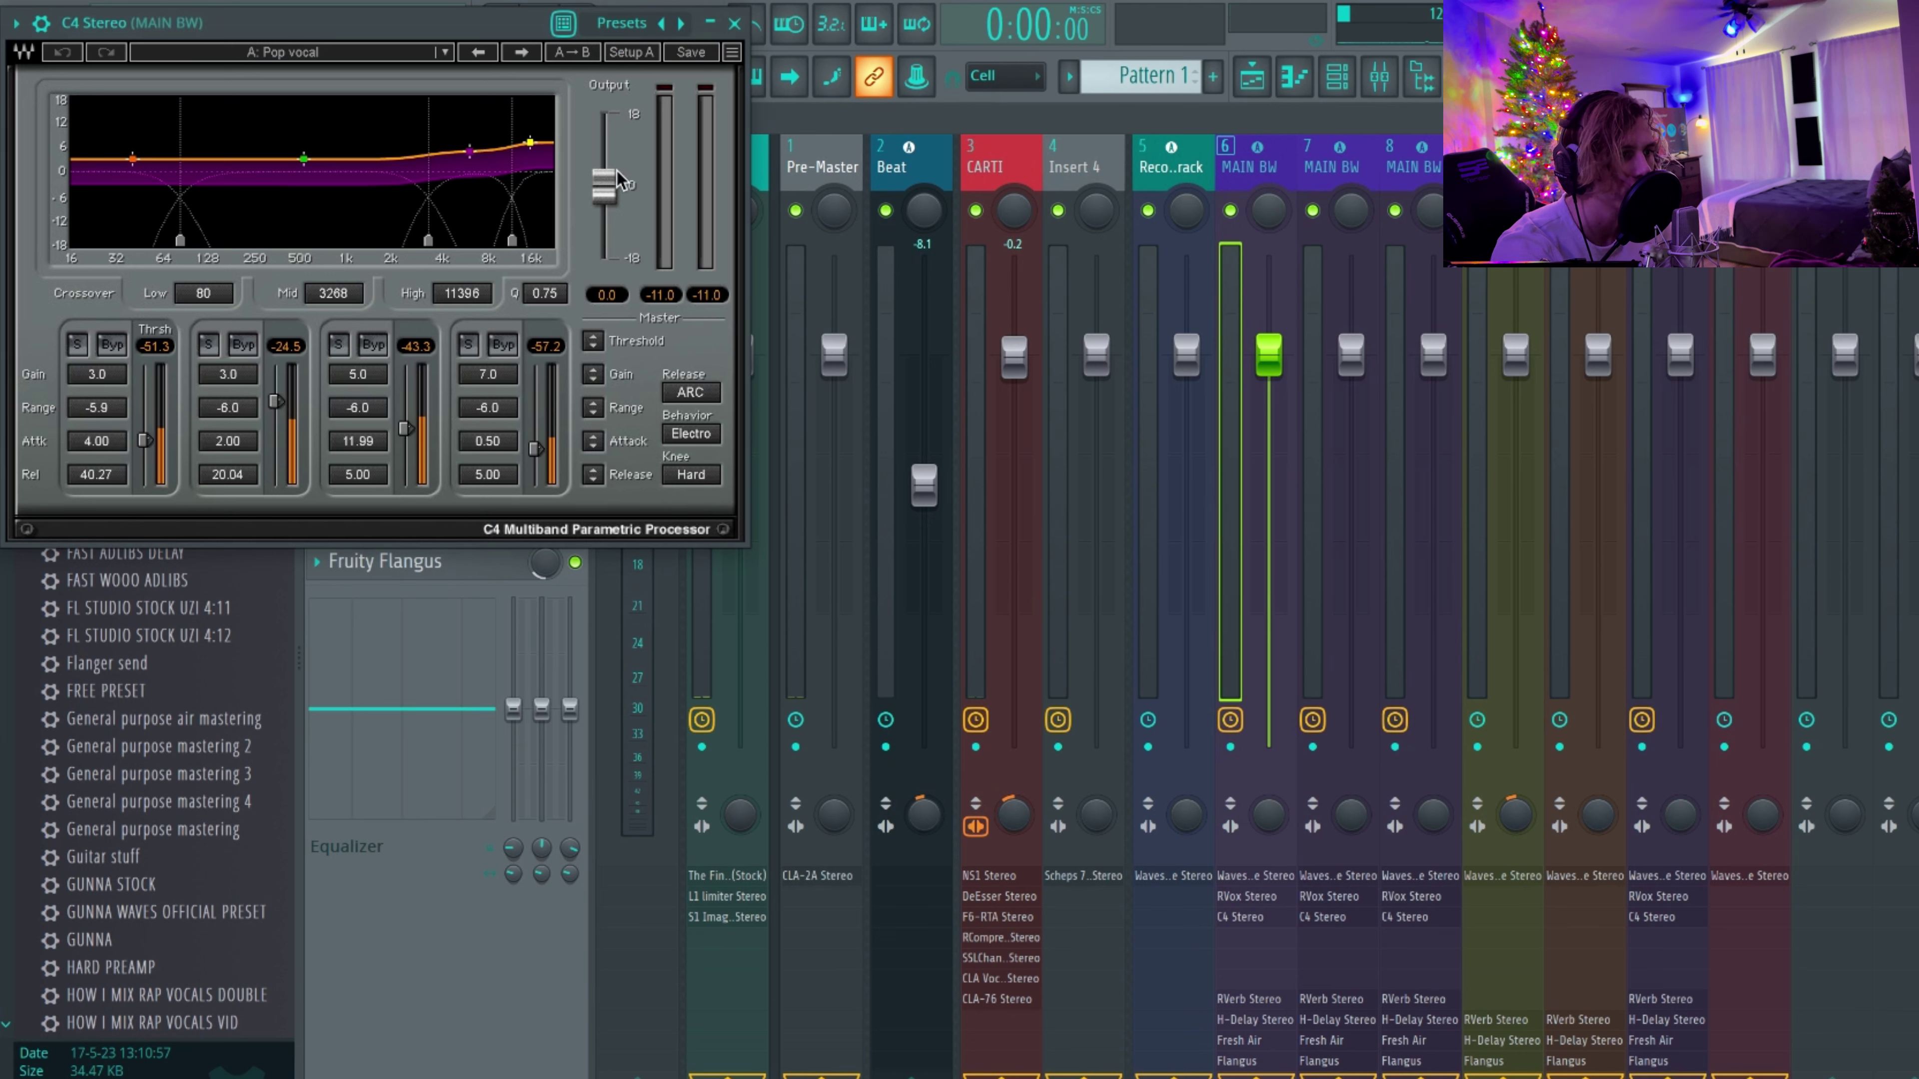
pyautogui.click(445, 51)
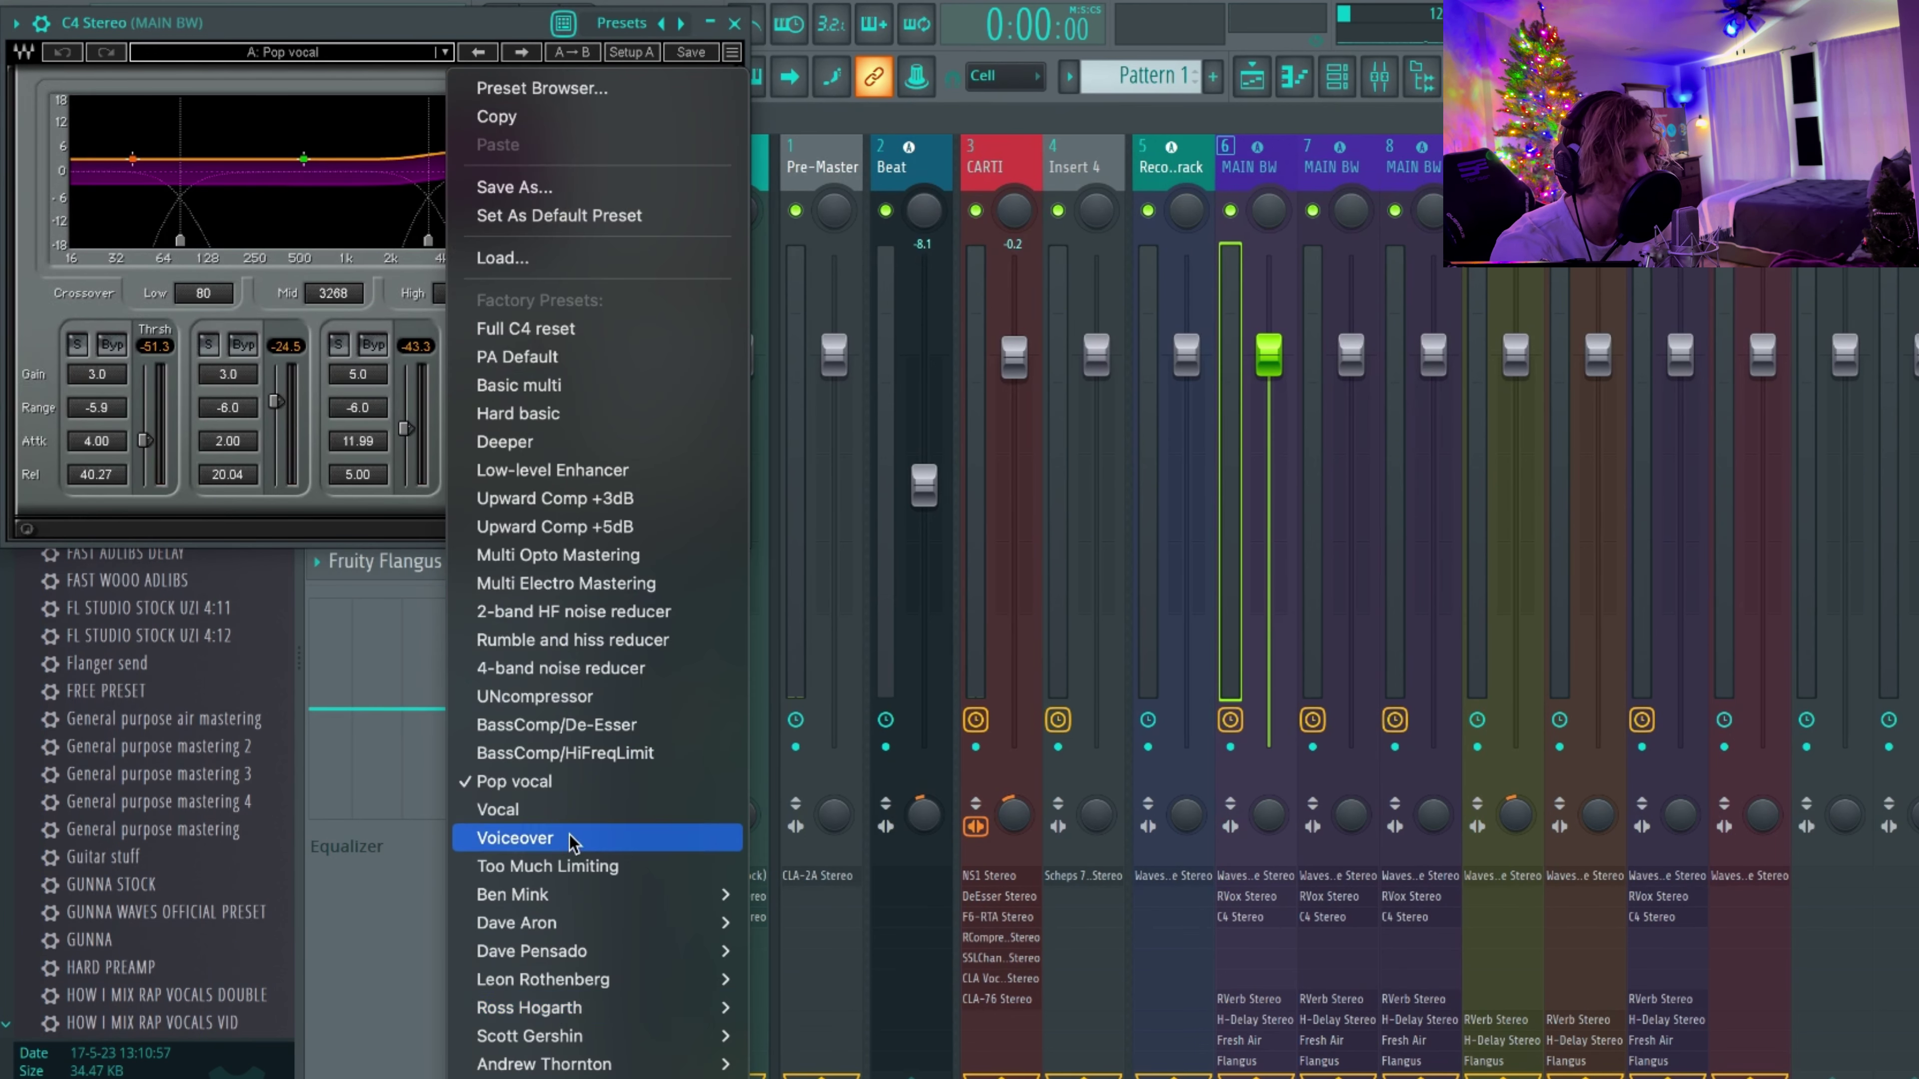
pyautogui.click(136, 165)
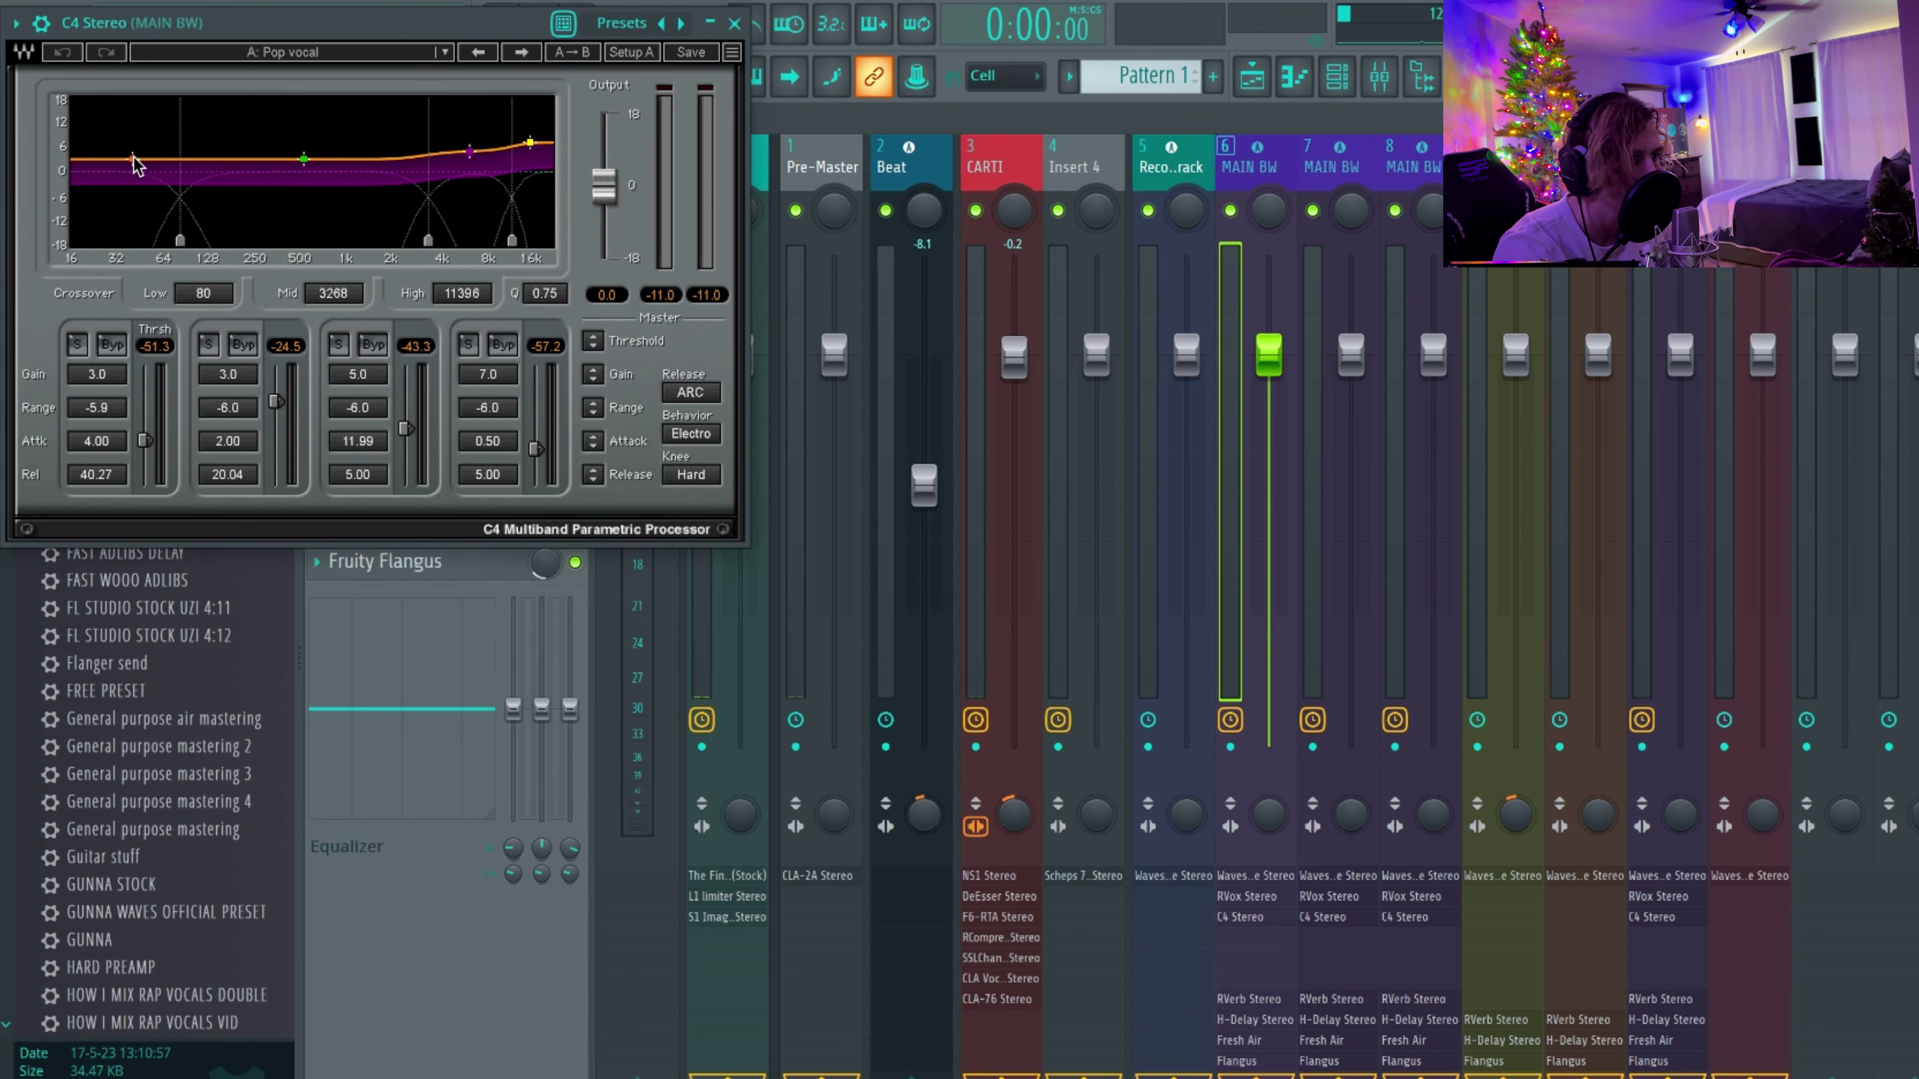
pyautogui.moveTo(132, 159); pyautogui.dragTo(132, 153)
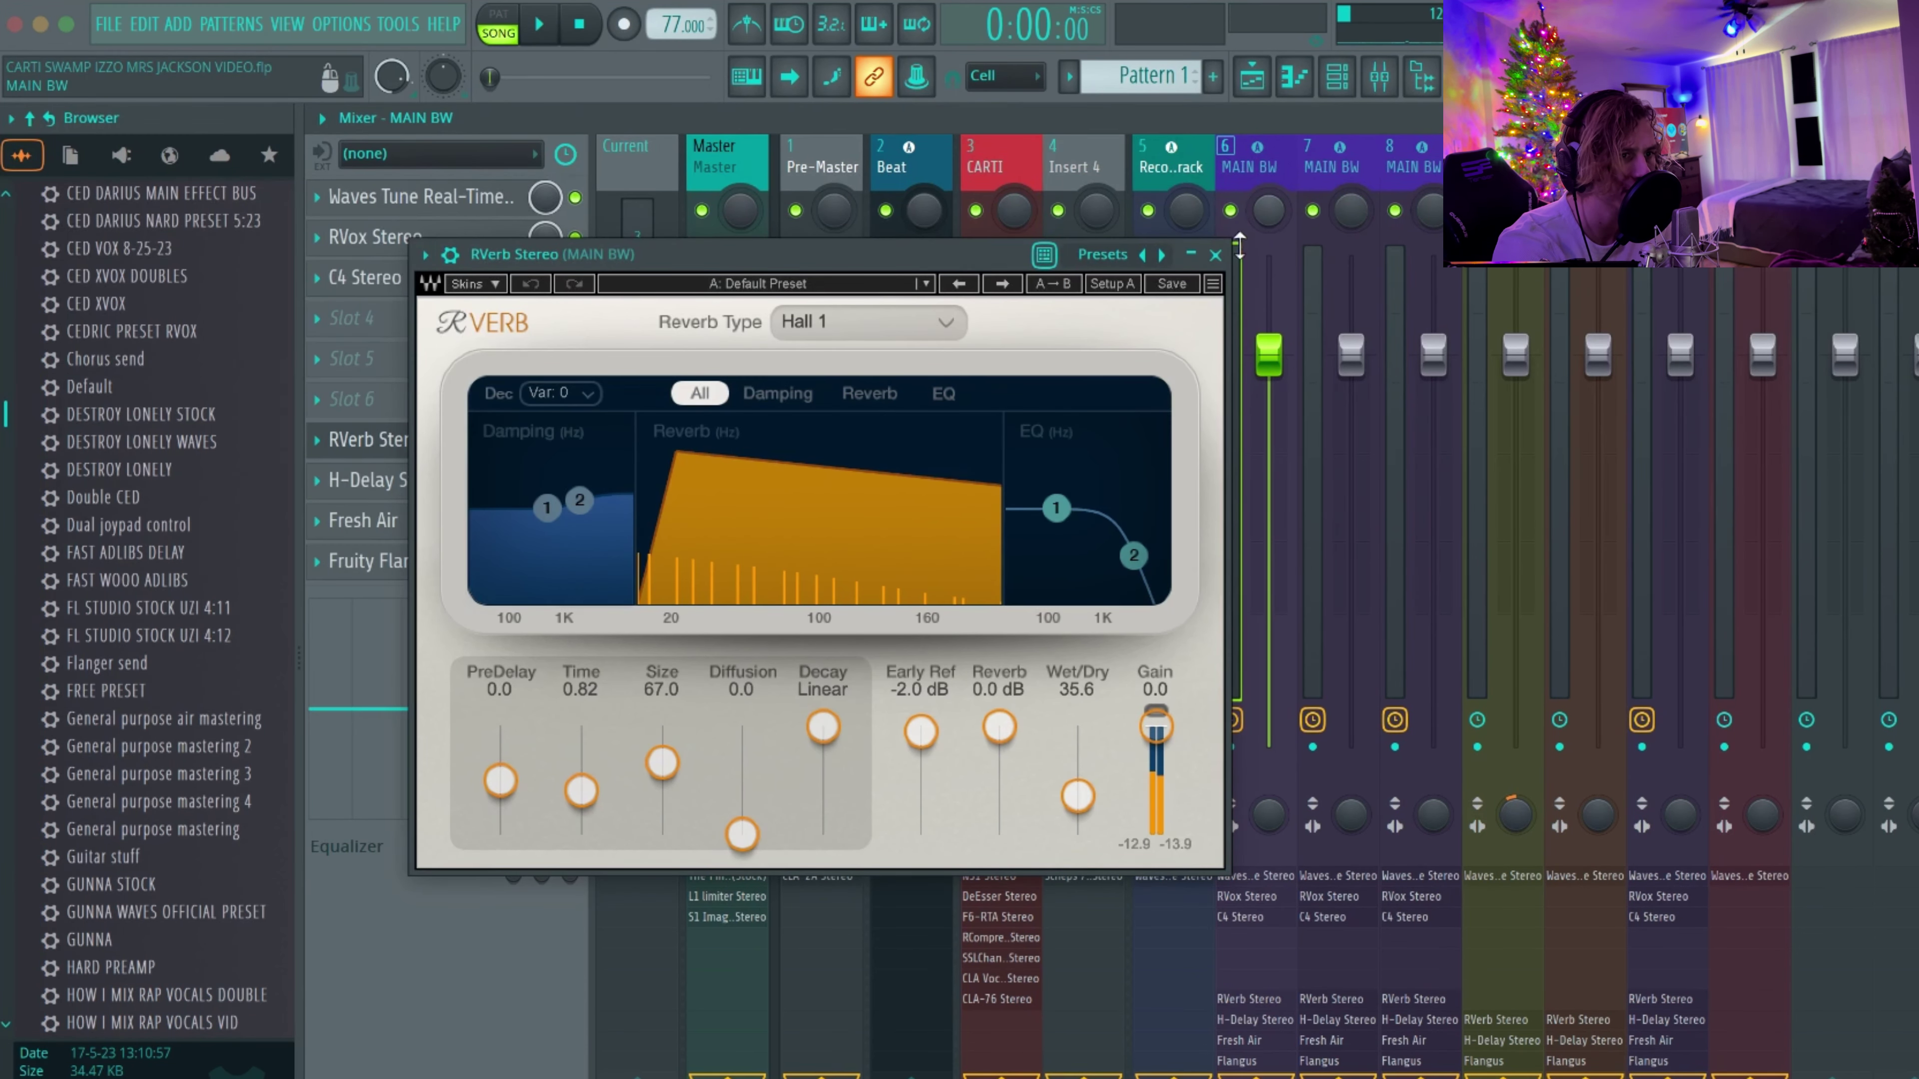
# Step: Check RVerb's slot mix level and settings on the MAIN BW track, glancing at the CARTI track's chain before returning
pyautogui.click(1215, 255)
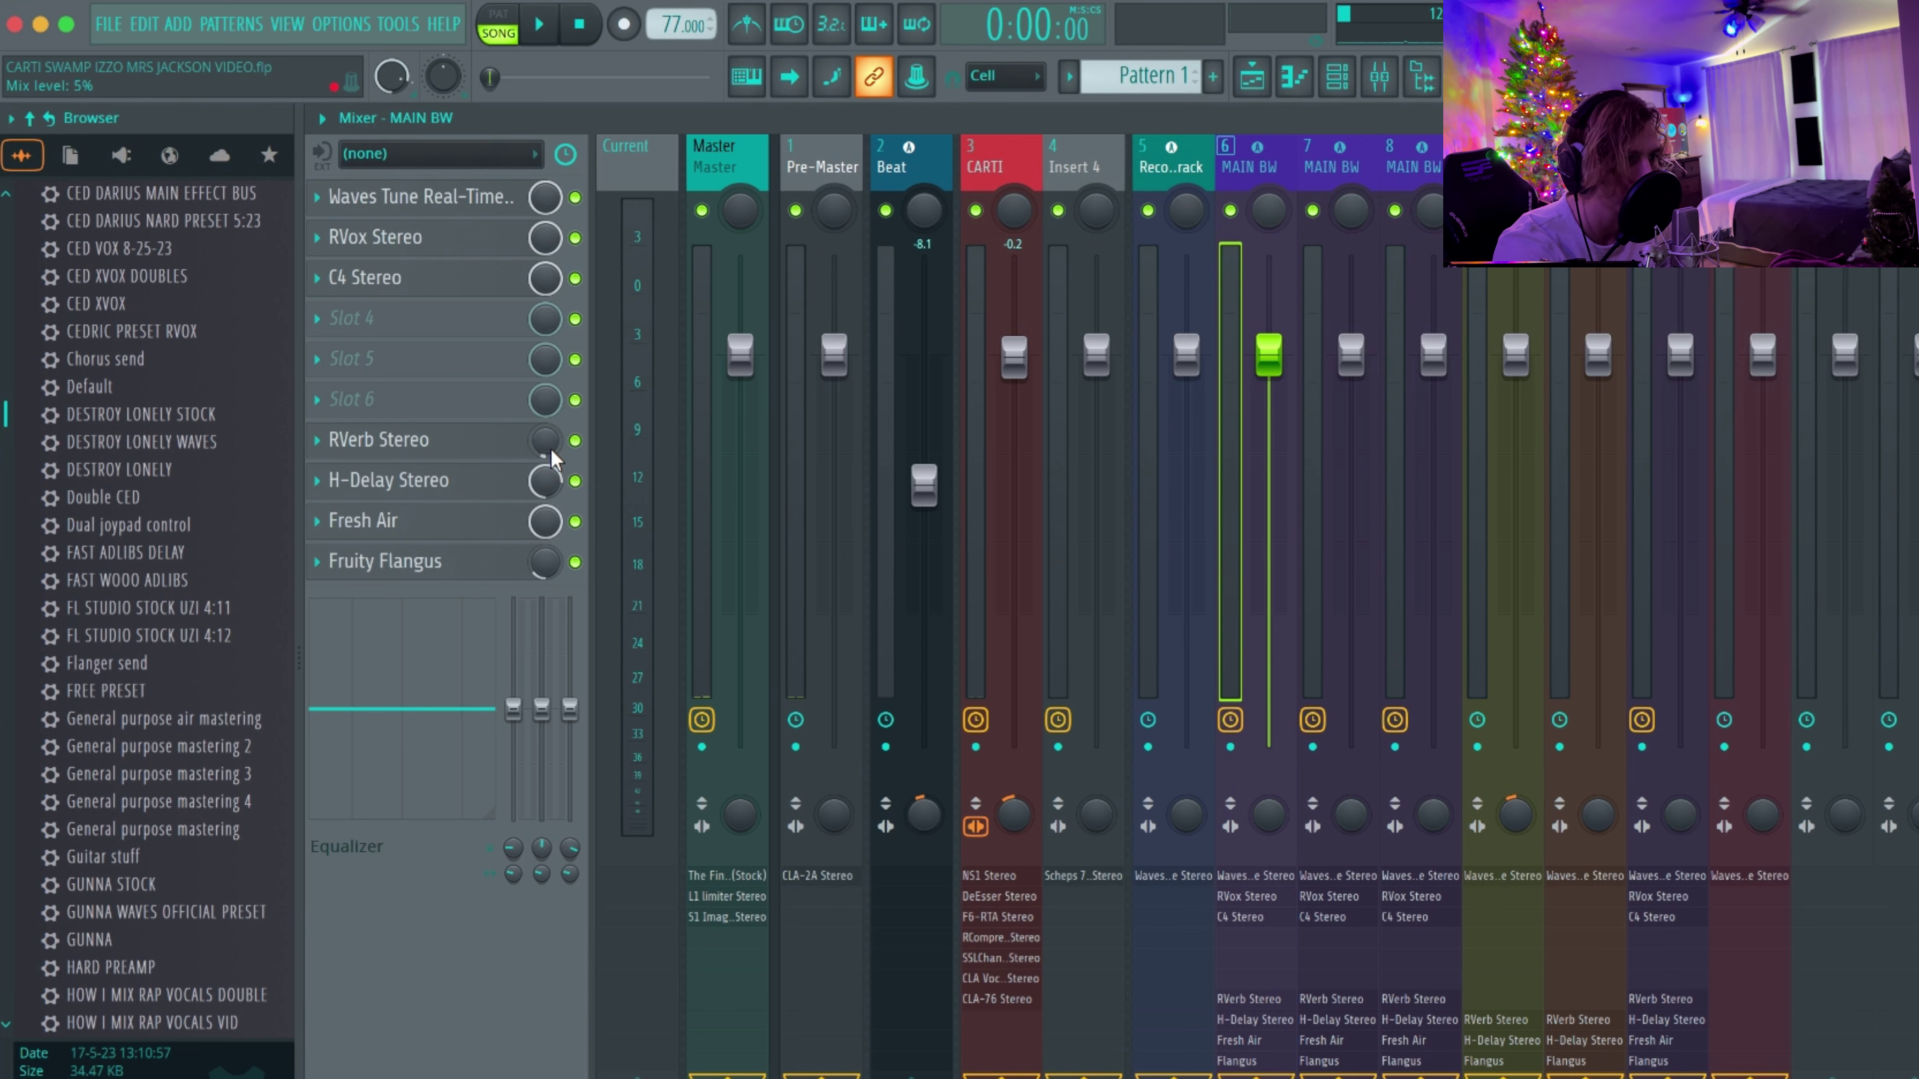
pyautogui.click(420, 442)
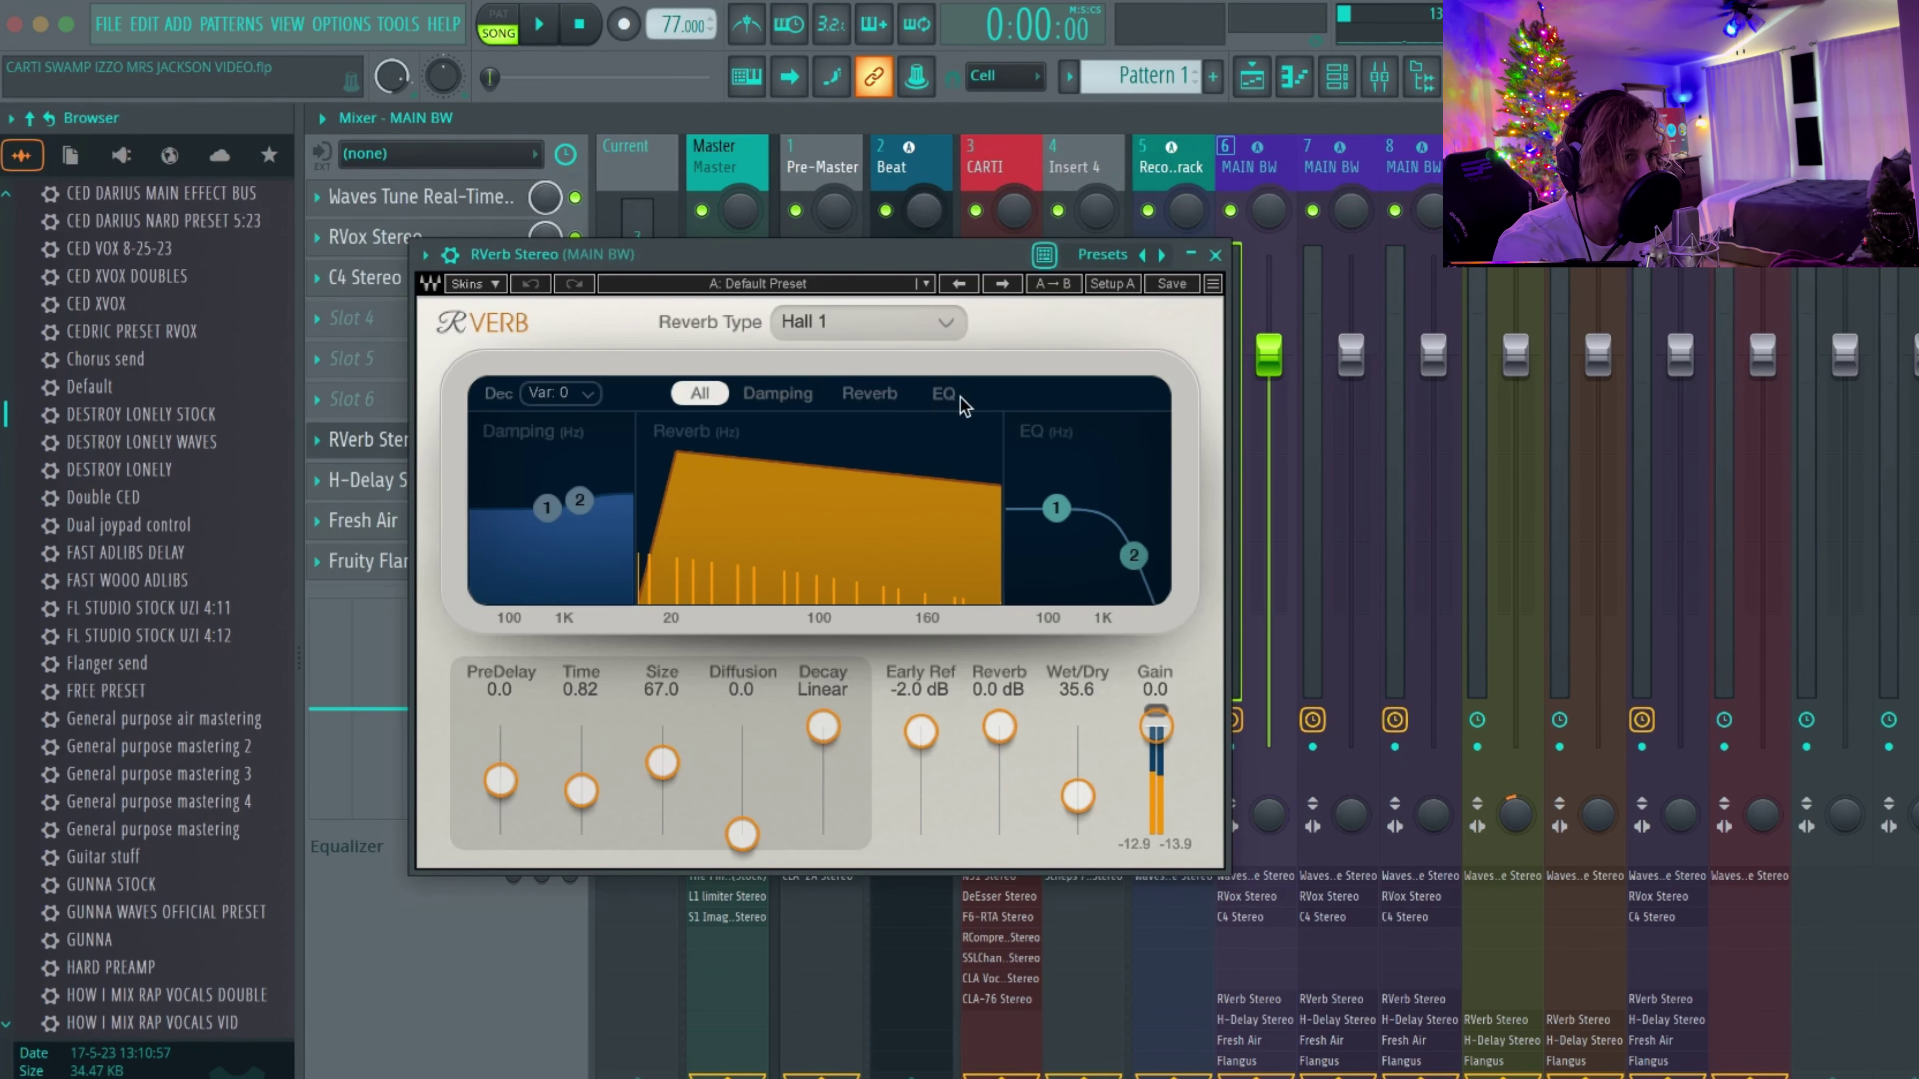
pyautogui.click(1005, 153)
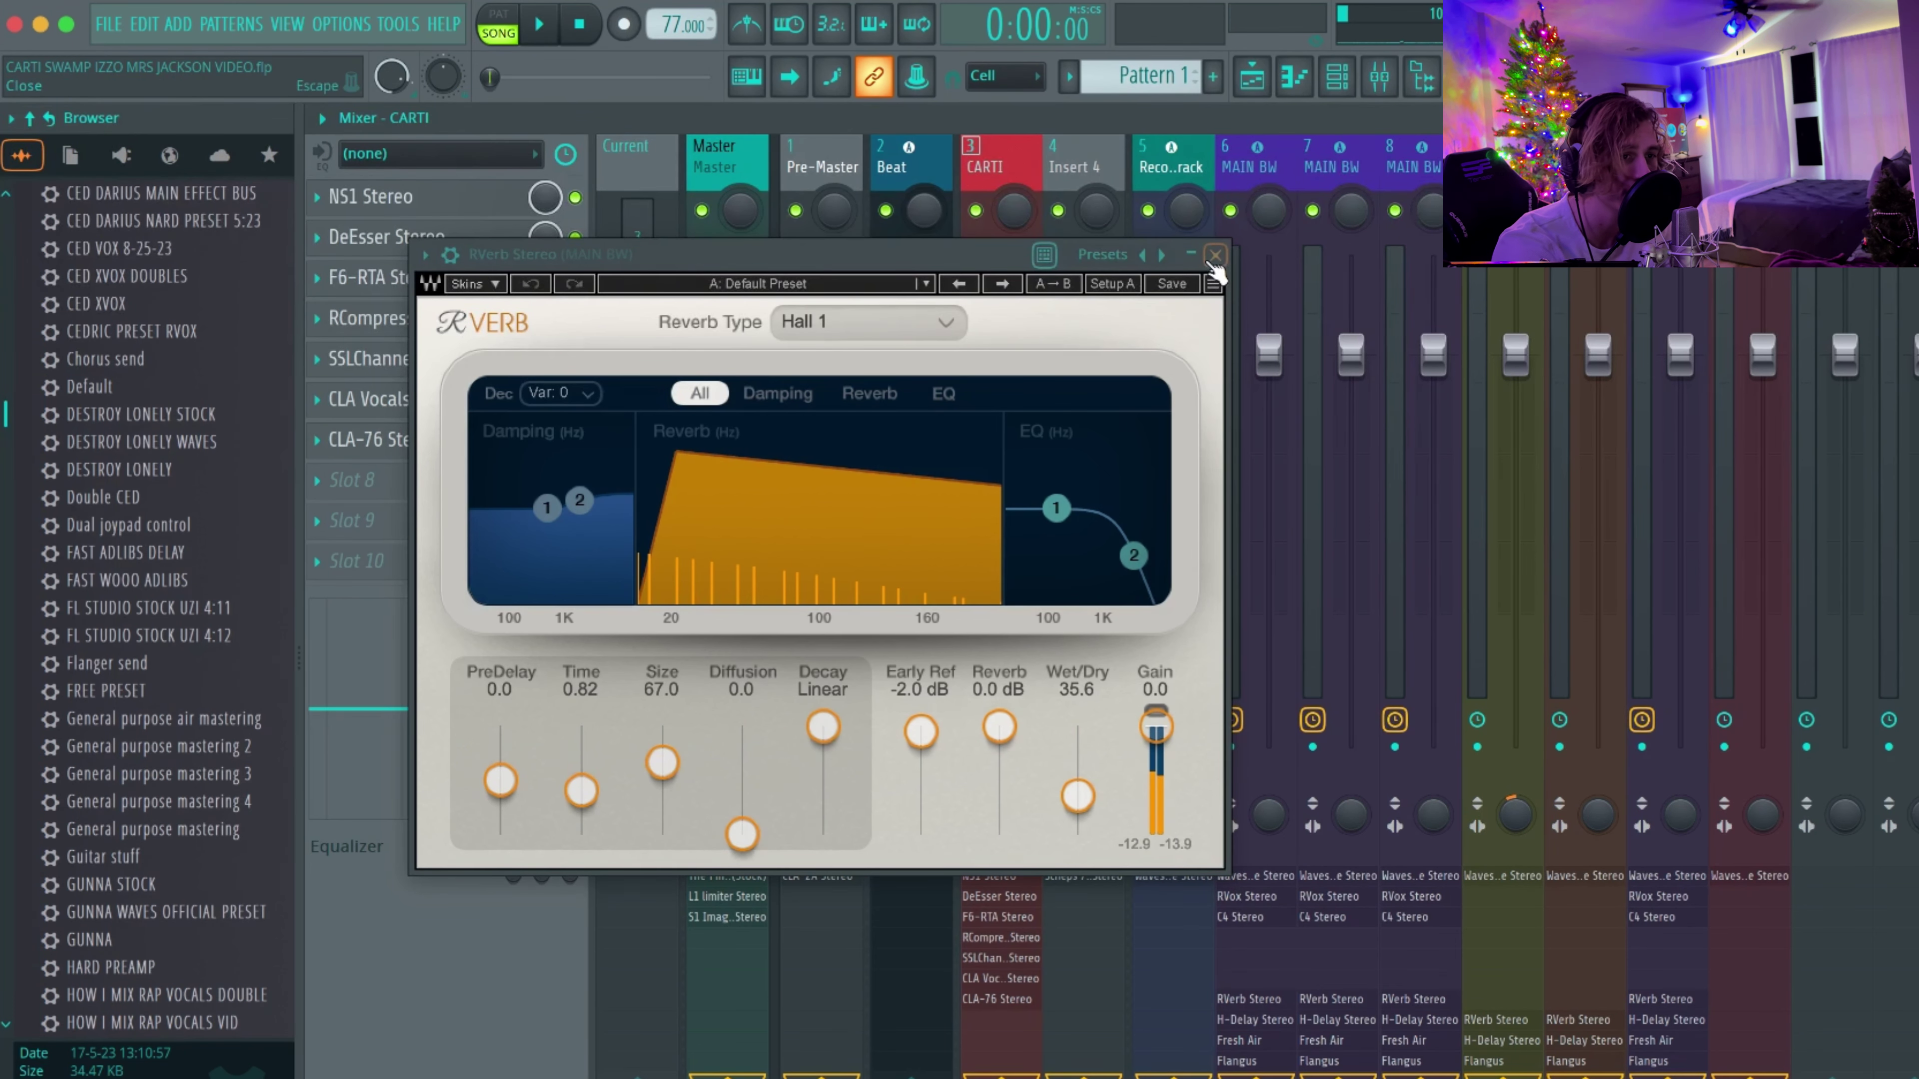
pyautogui.click(1246, 168)
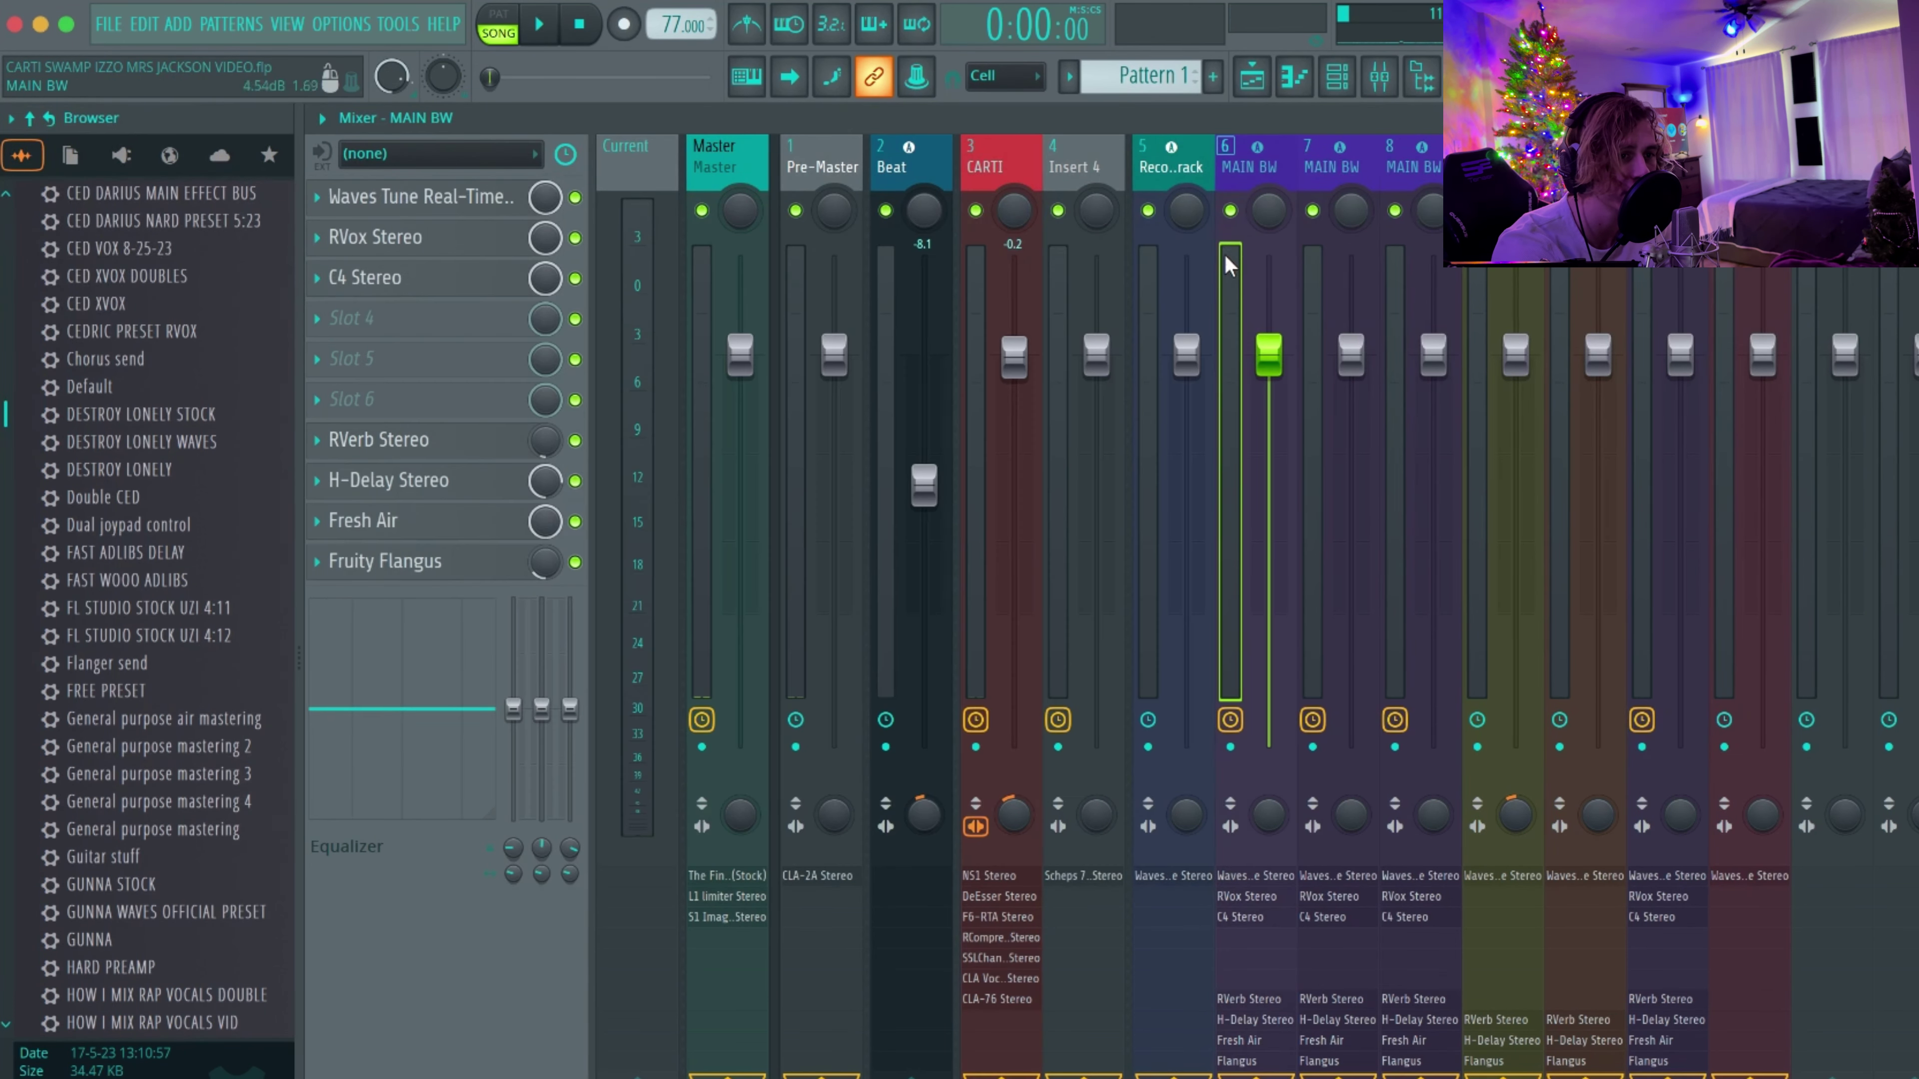
# Step: Nudge the RVerb's high-frequency EQ gain to -16.2 dB on the MAIN BW track, and close the plugin
pyautogui.click(425, 442)
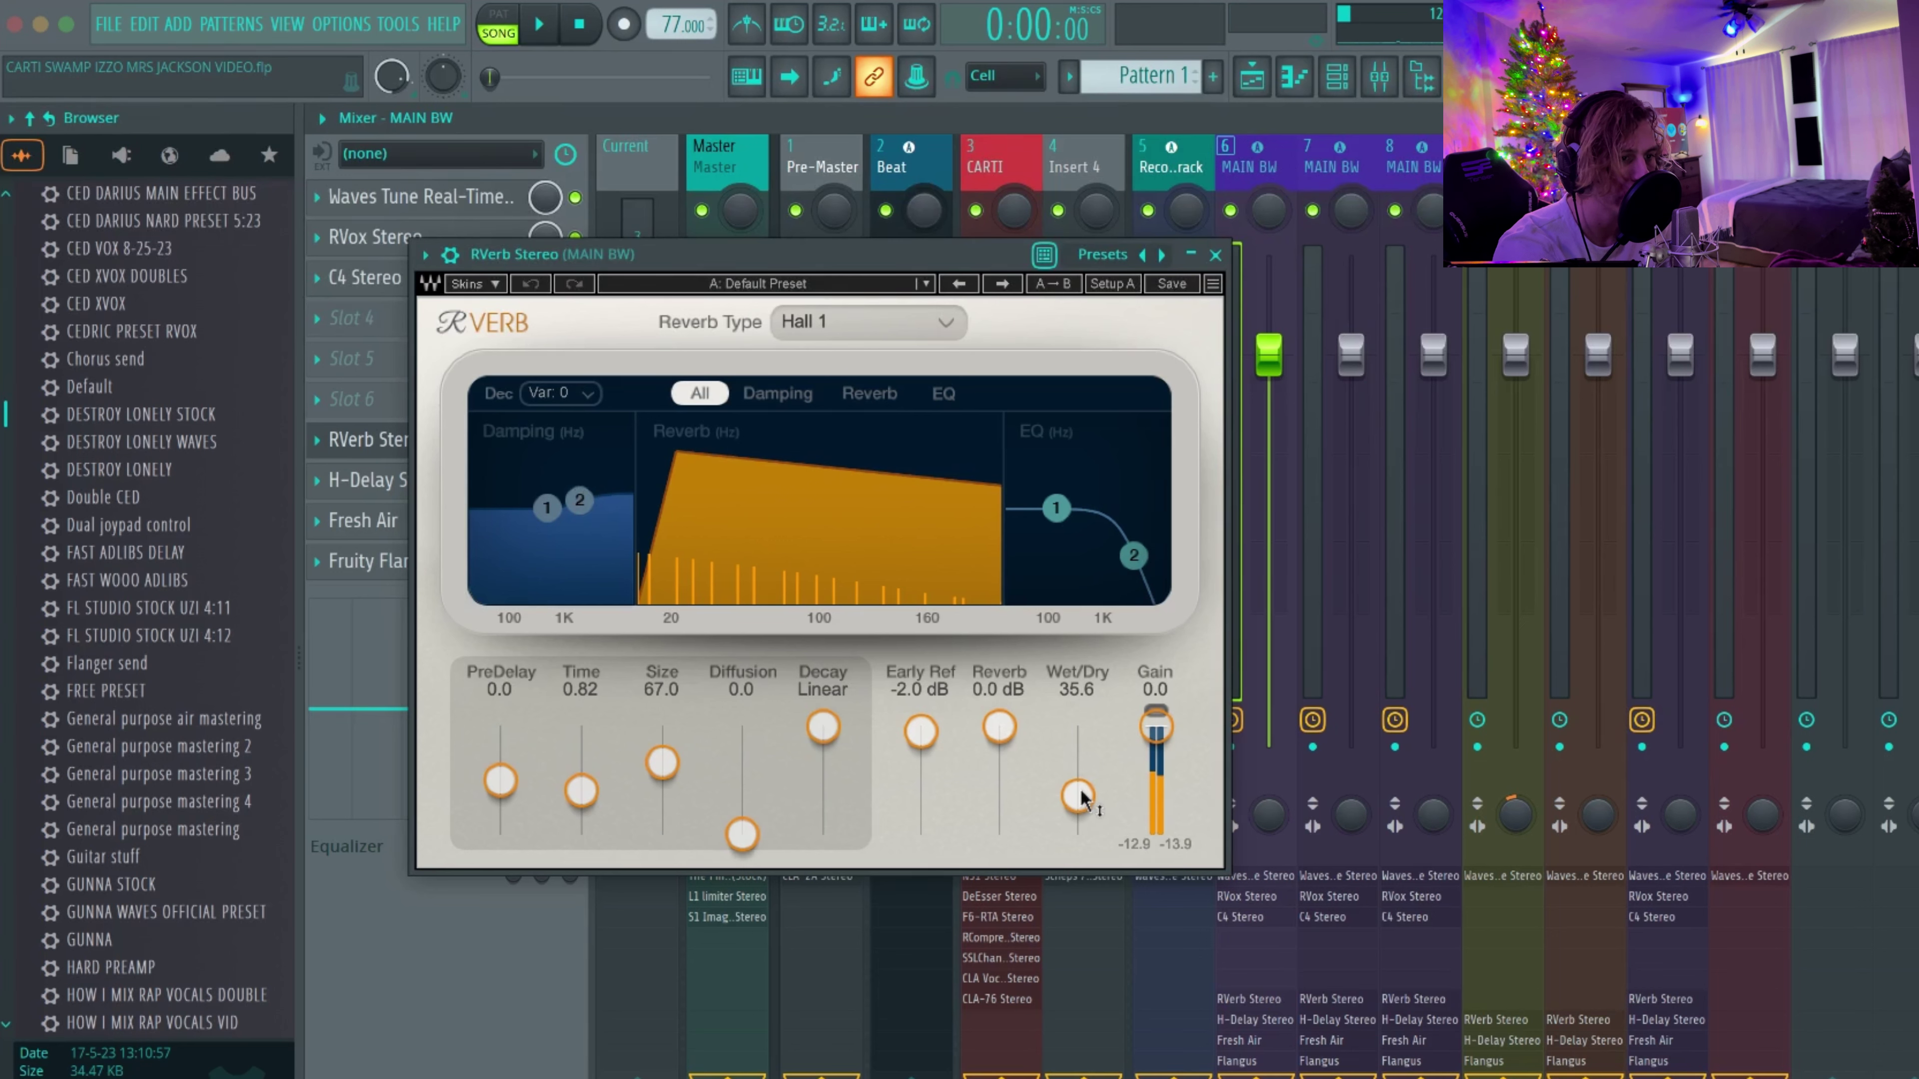
pyautogui.click(1135, 562)
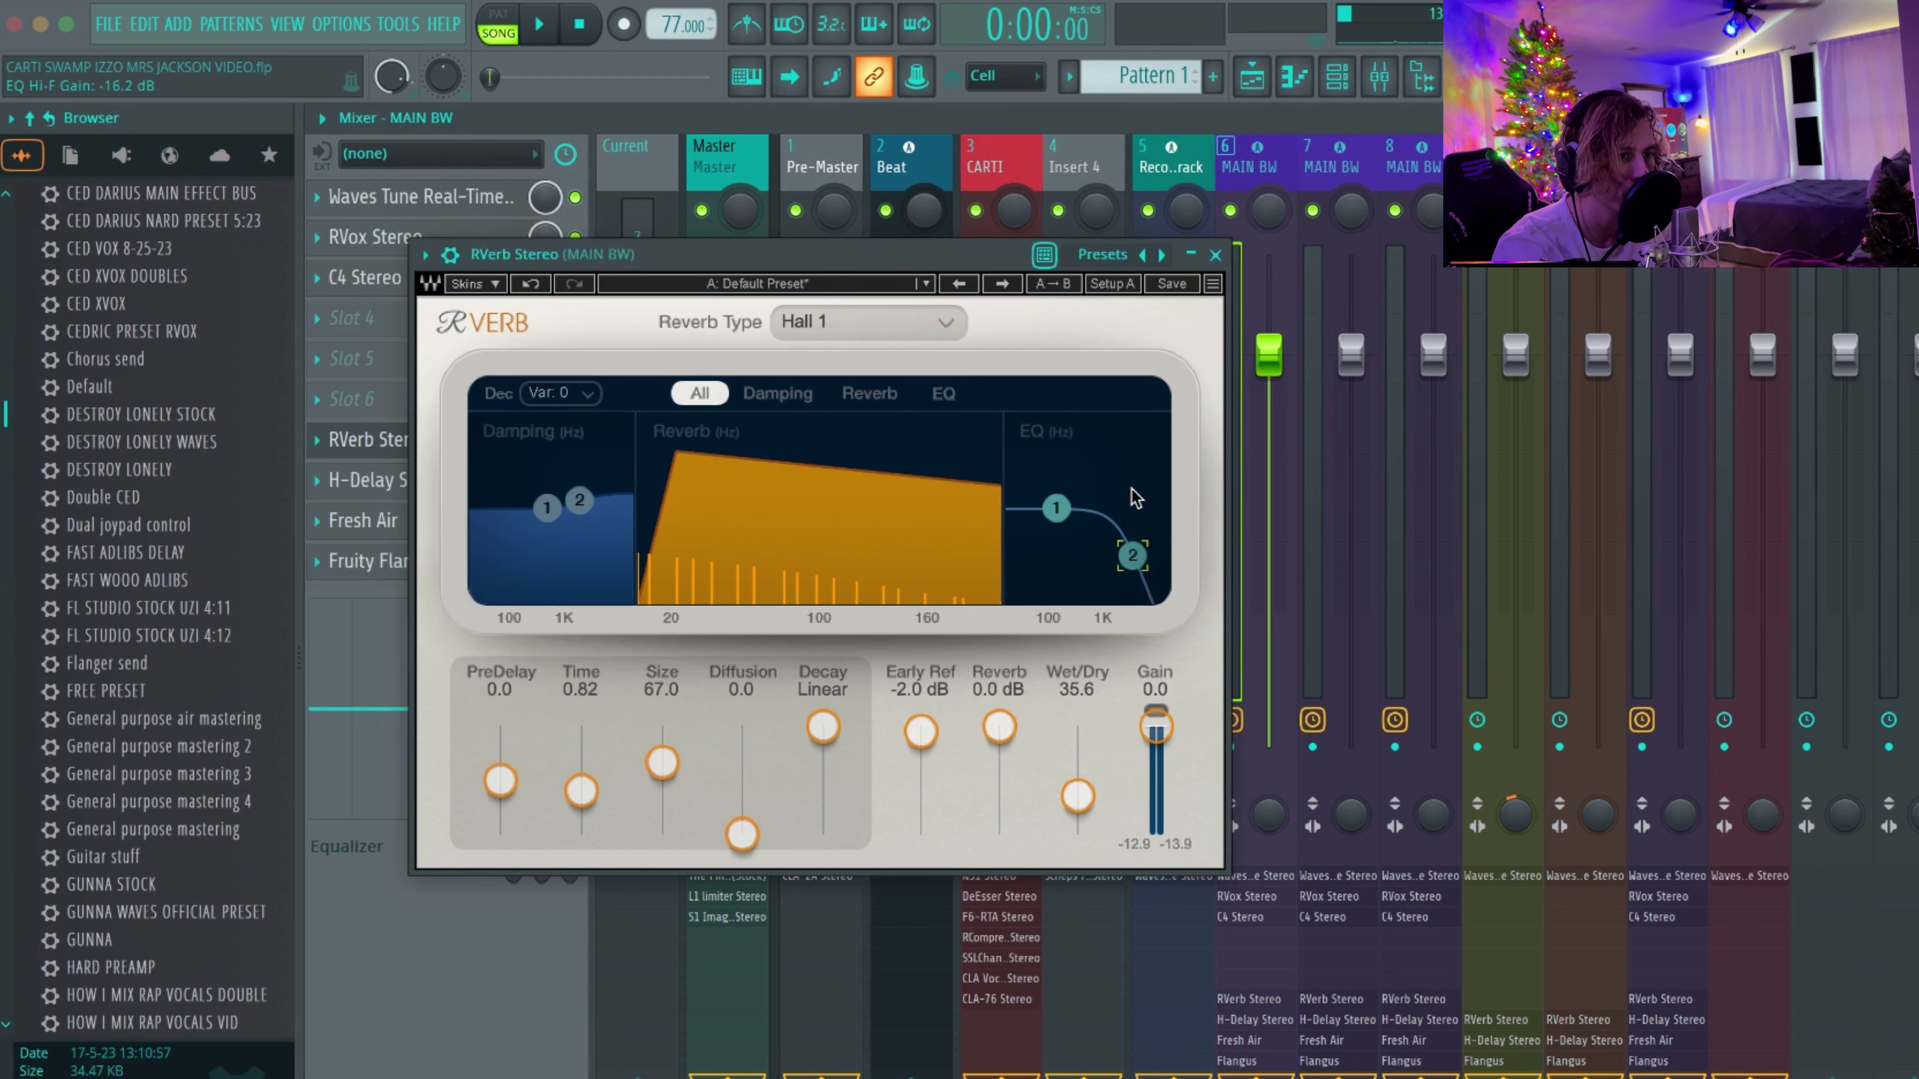
pyautogui.moveTo(1133, 556)
pyautogui.mouseDown()
pyautogui.moveTo(1134, 515)
pyautogui.moveTo(1132, 556)
pyautogui.mouseUp()
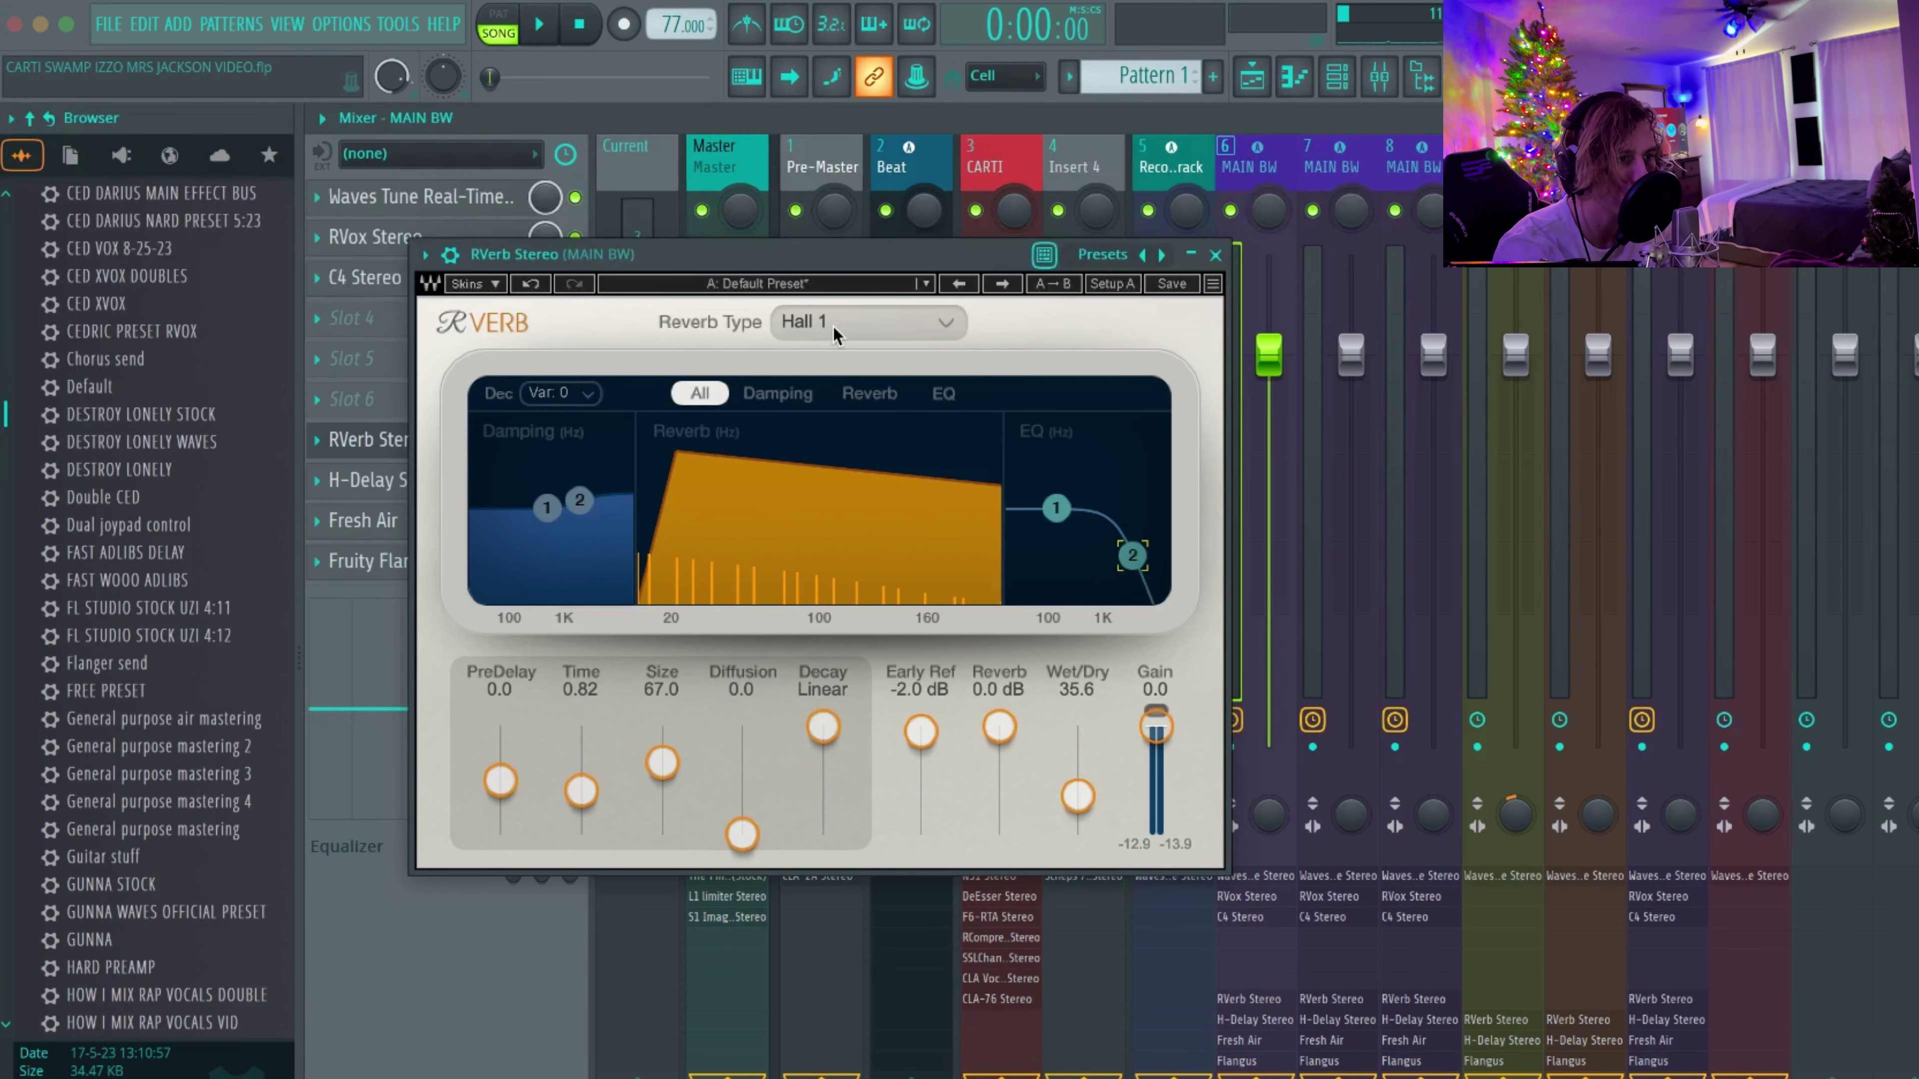
pyautogui.click(1216, 253)
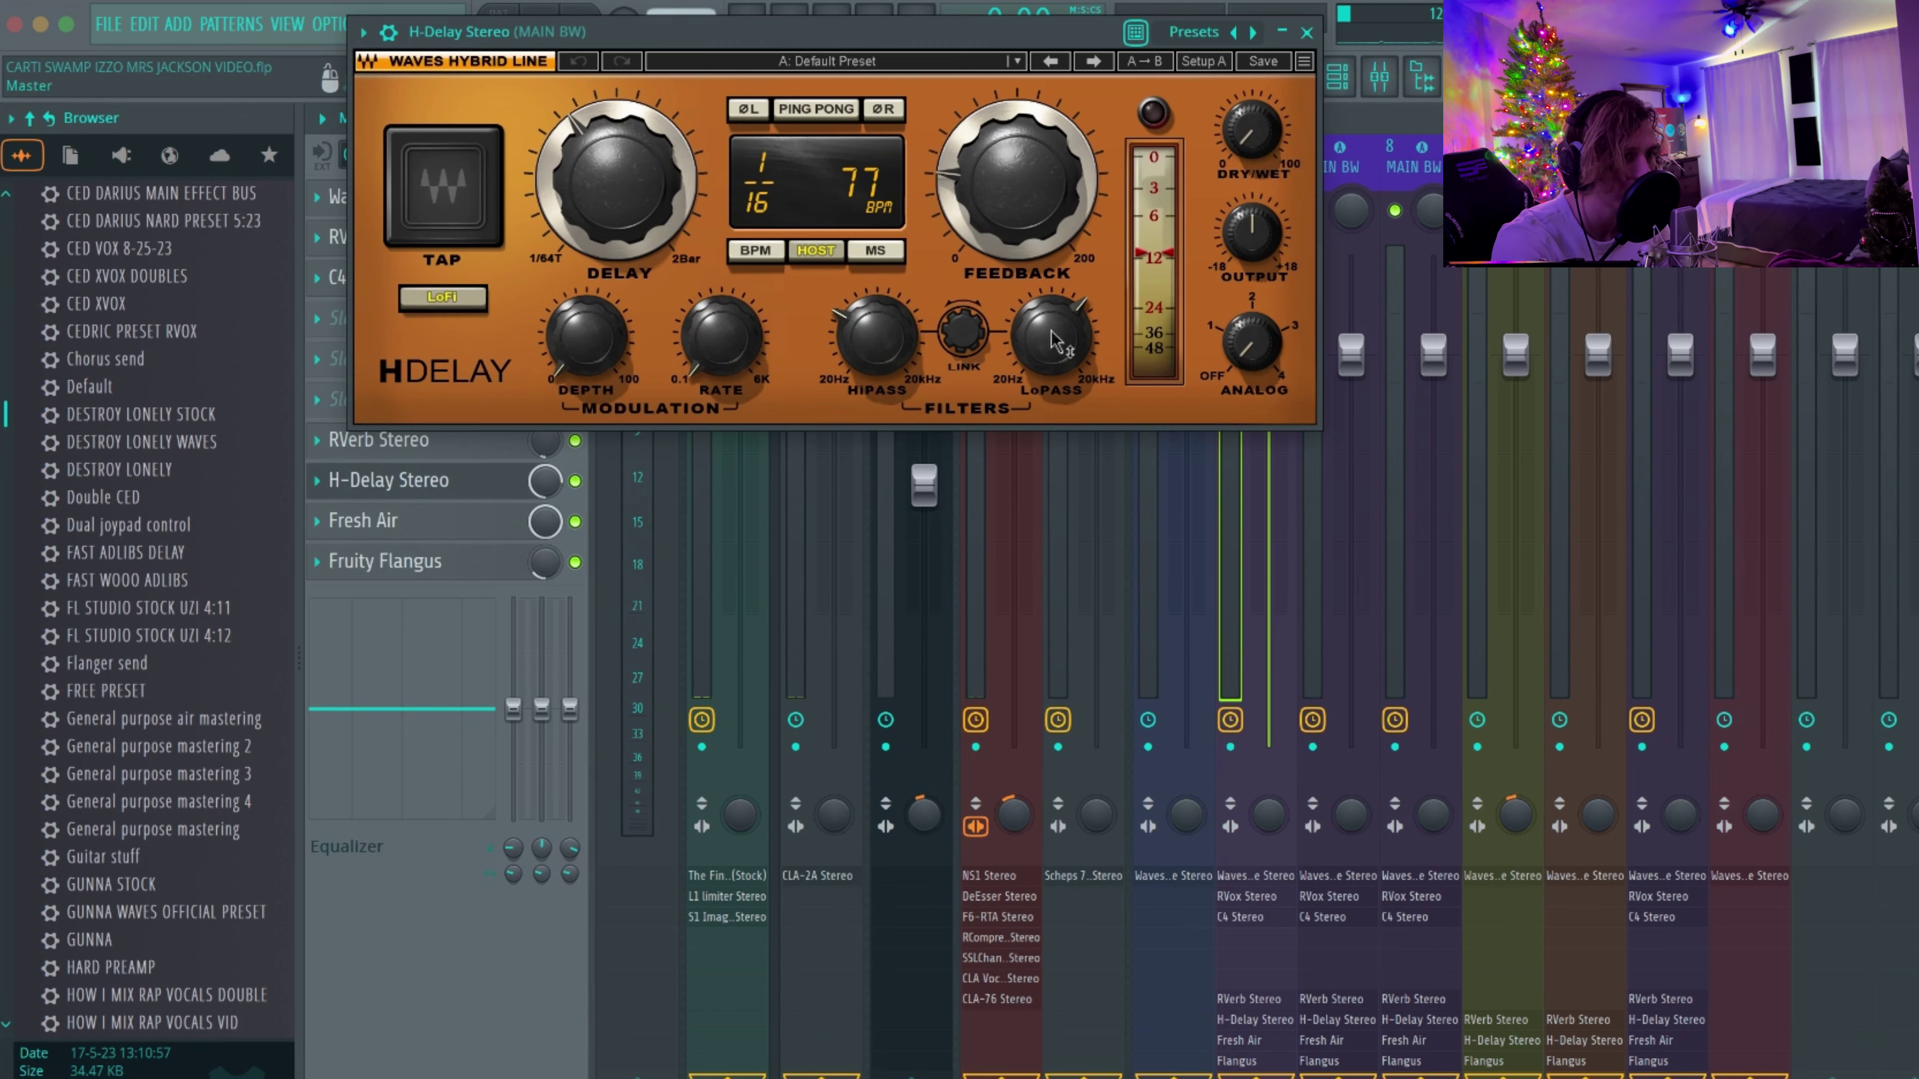
# Step: Review the H-Delay's dry/wet, filter and delay time knobs on the MAIN BW track, and close the plugin
pyautogui.moveTo(1251, 135); pyautogui.dragTo(1255, 155)
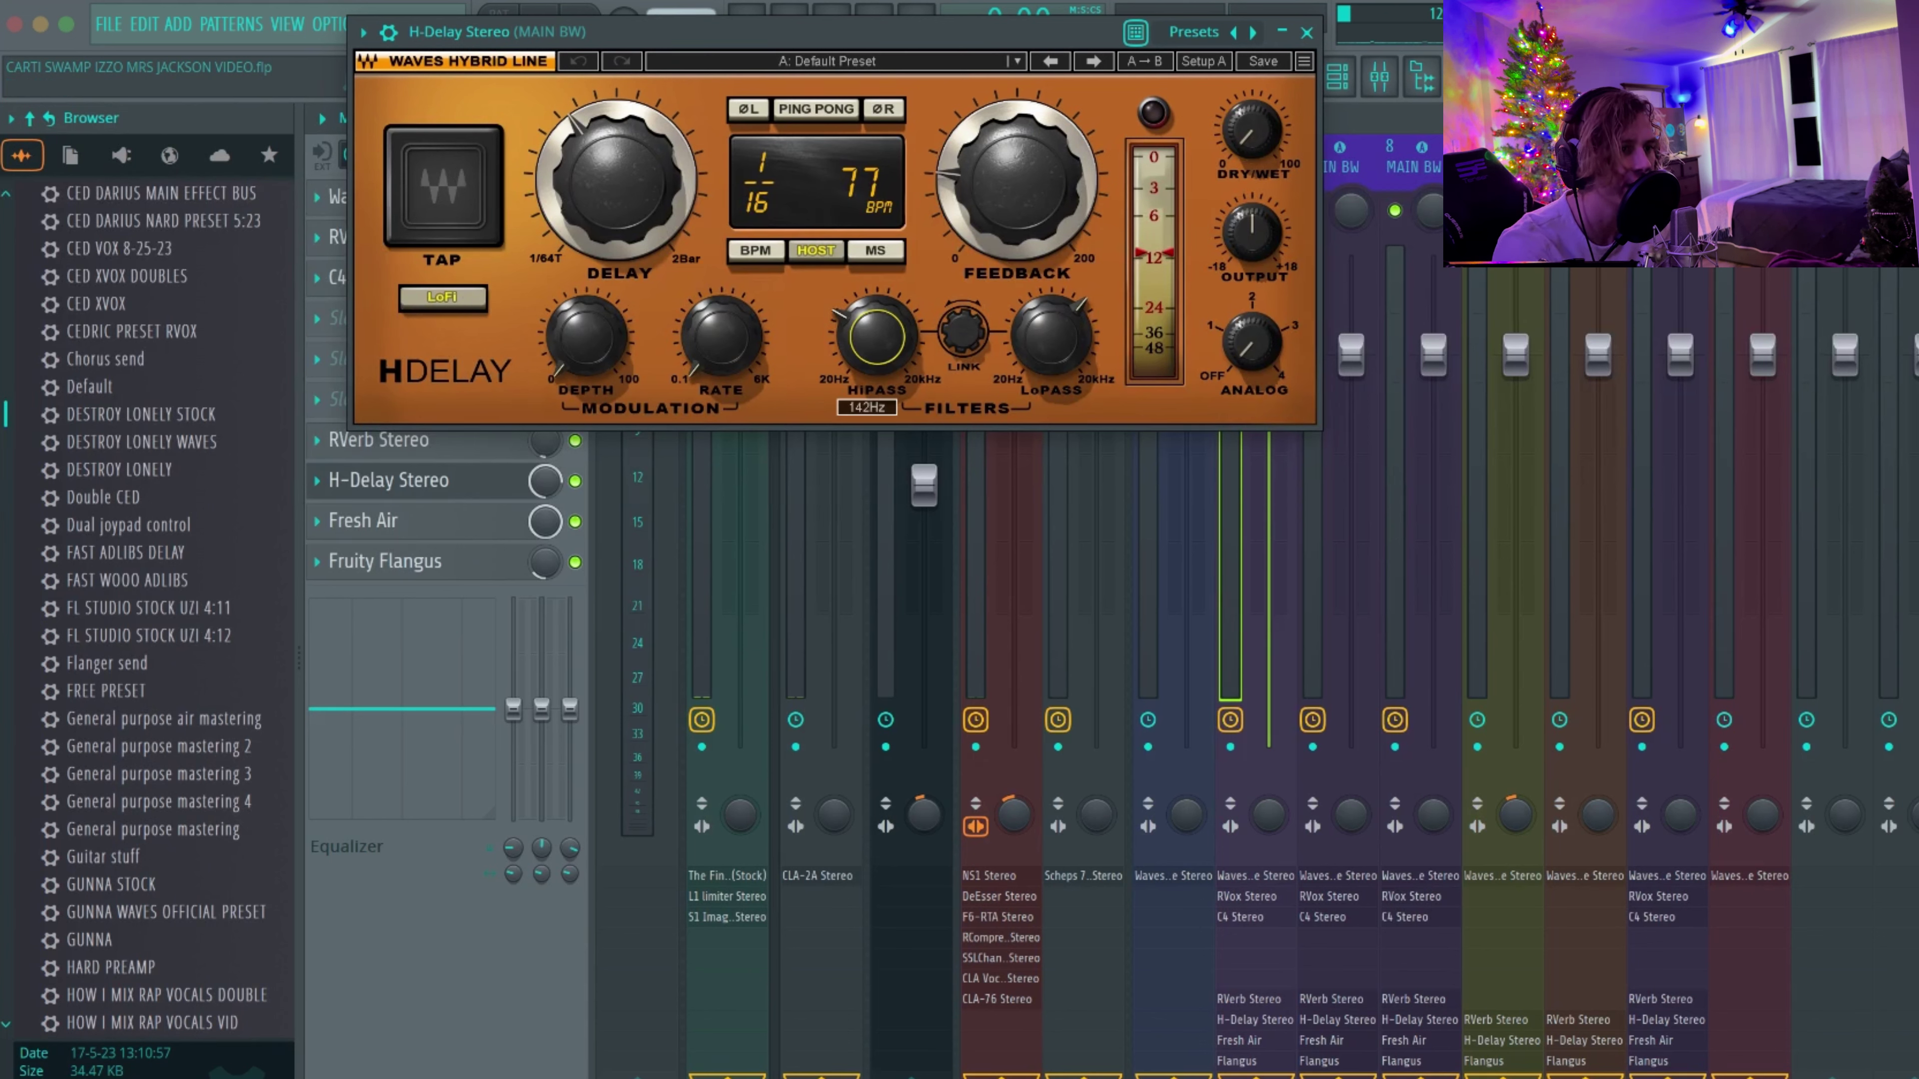
pyautogui.moveTo(1069, 355)
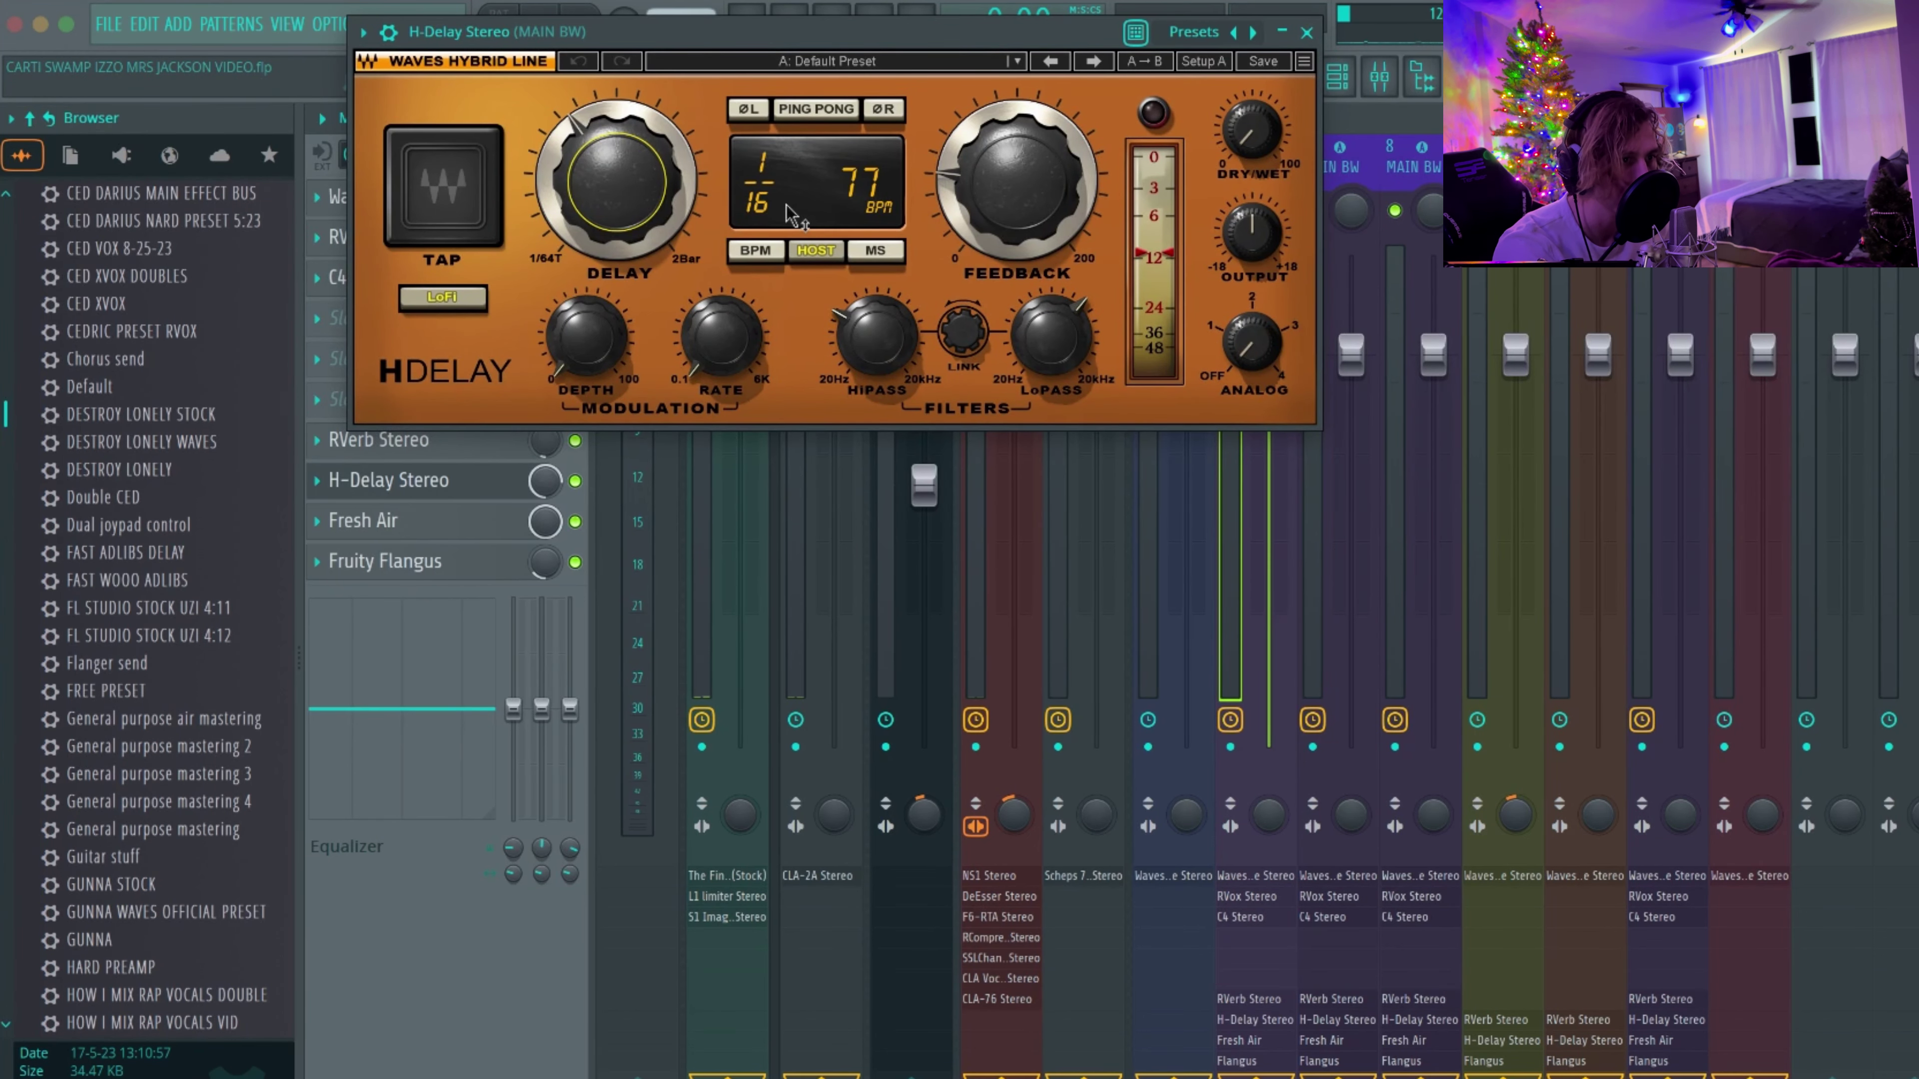
pyautogui.press('Escape')
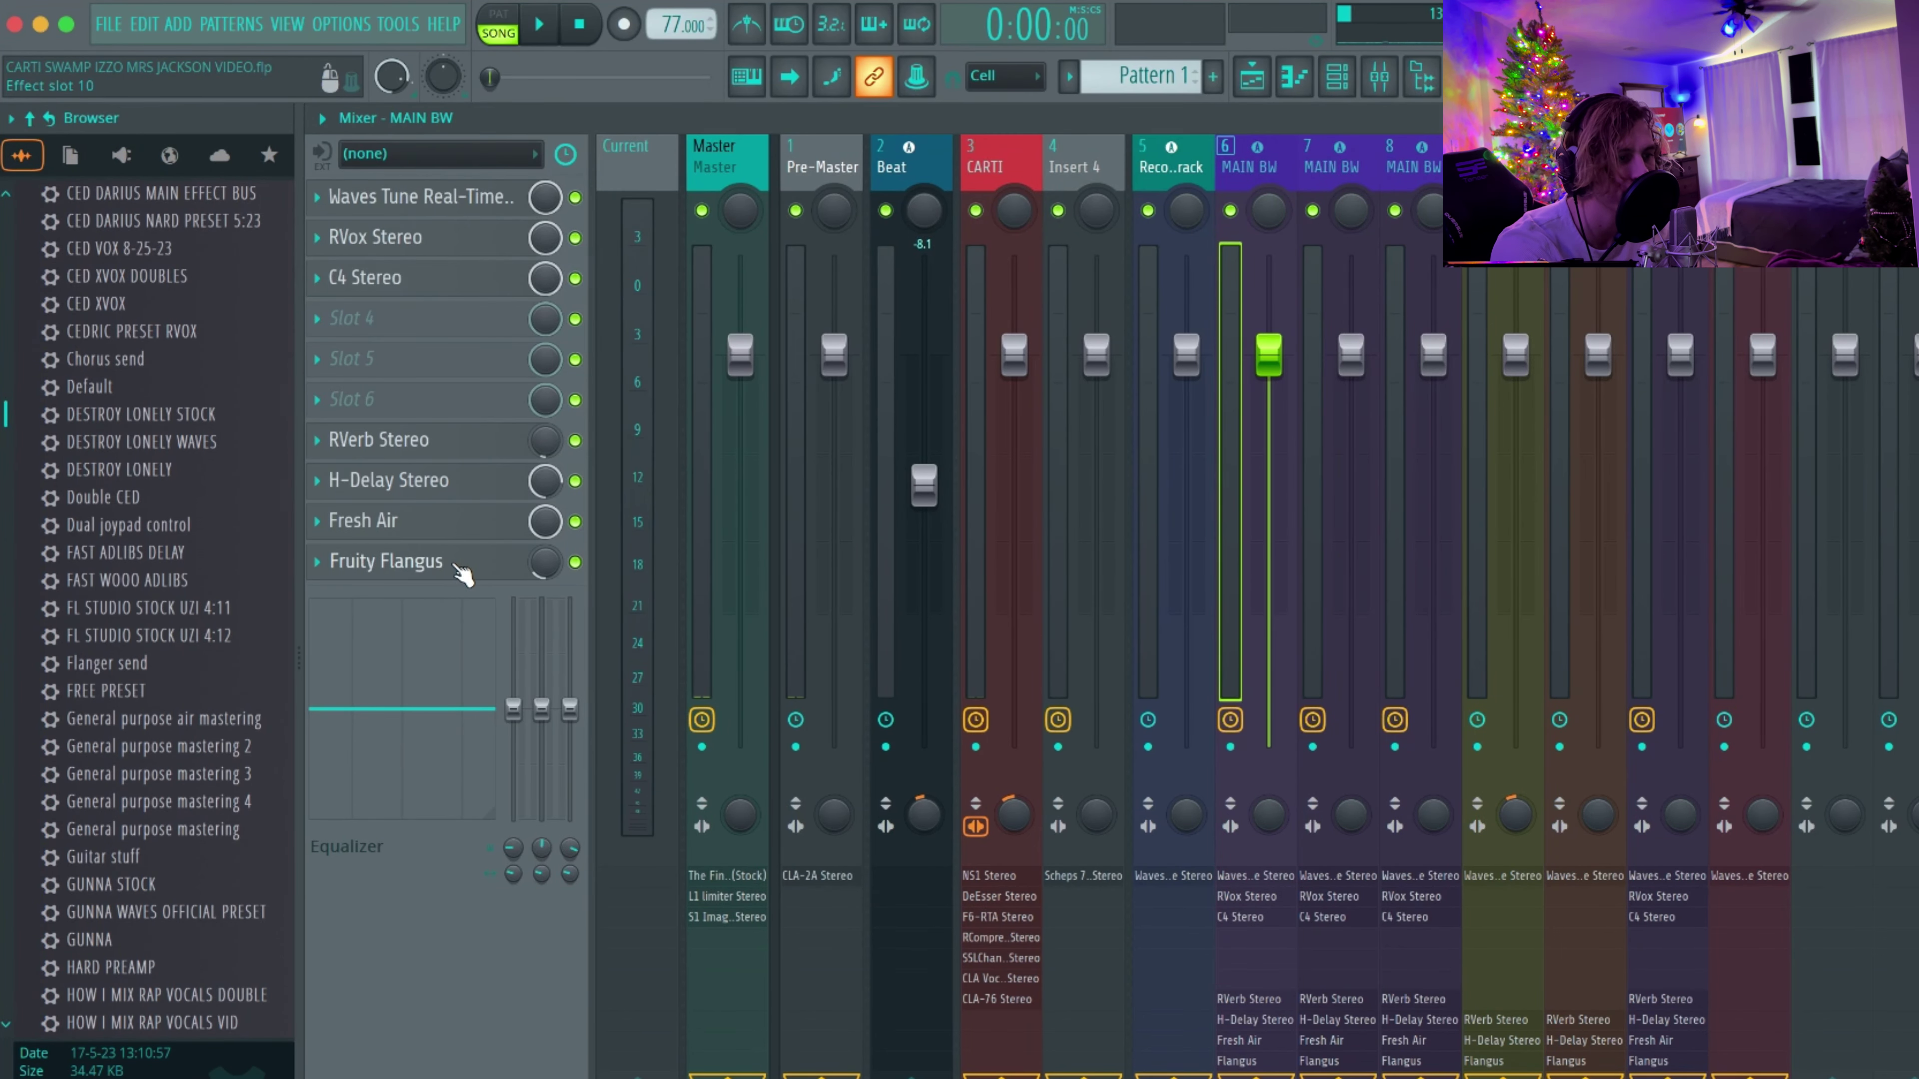
# Step: Look over the Fruity Flangus sliders on the MAIN BW track, close it, and check its slot's mix level
pyautogui.click(457, 565)
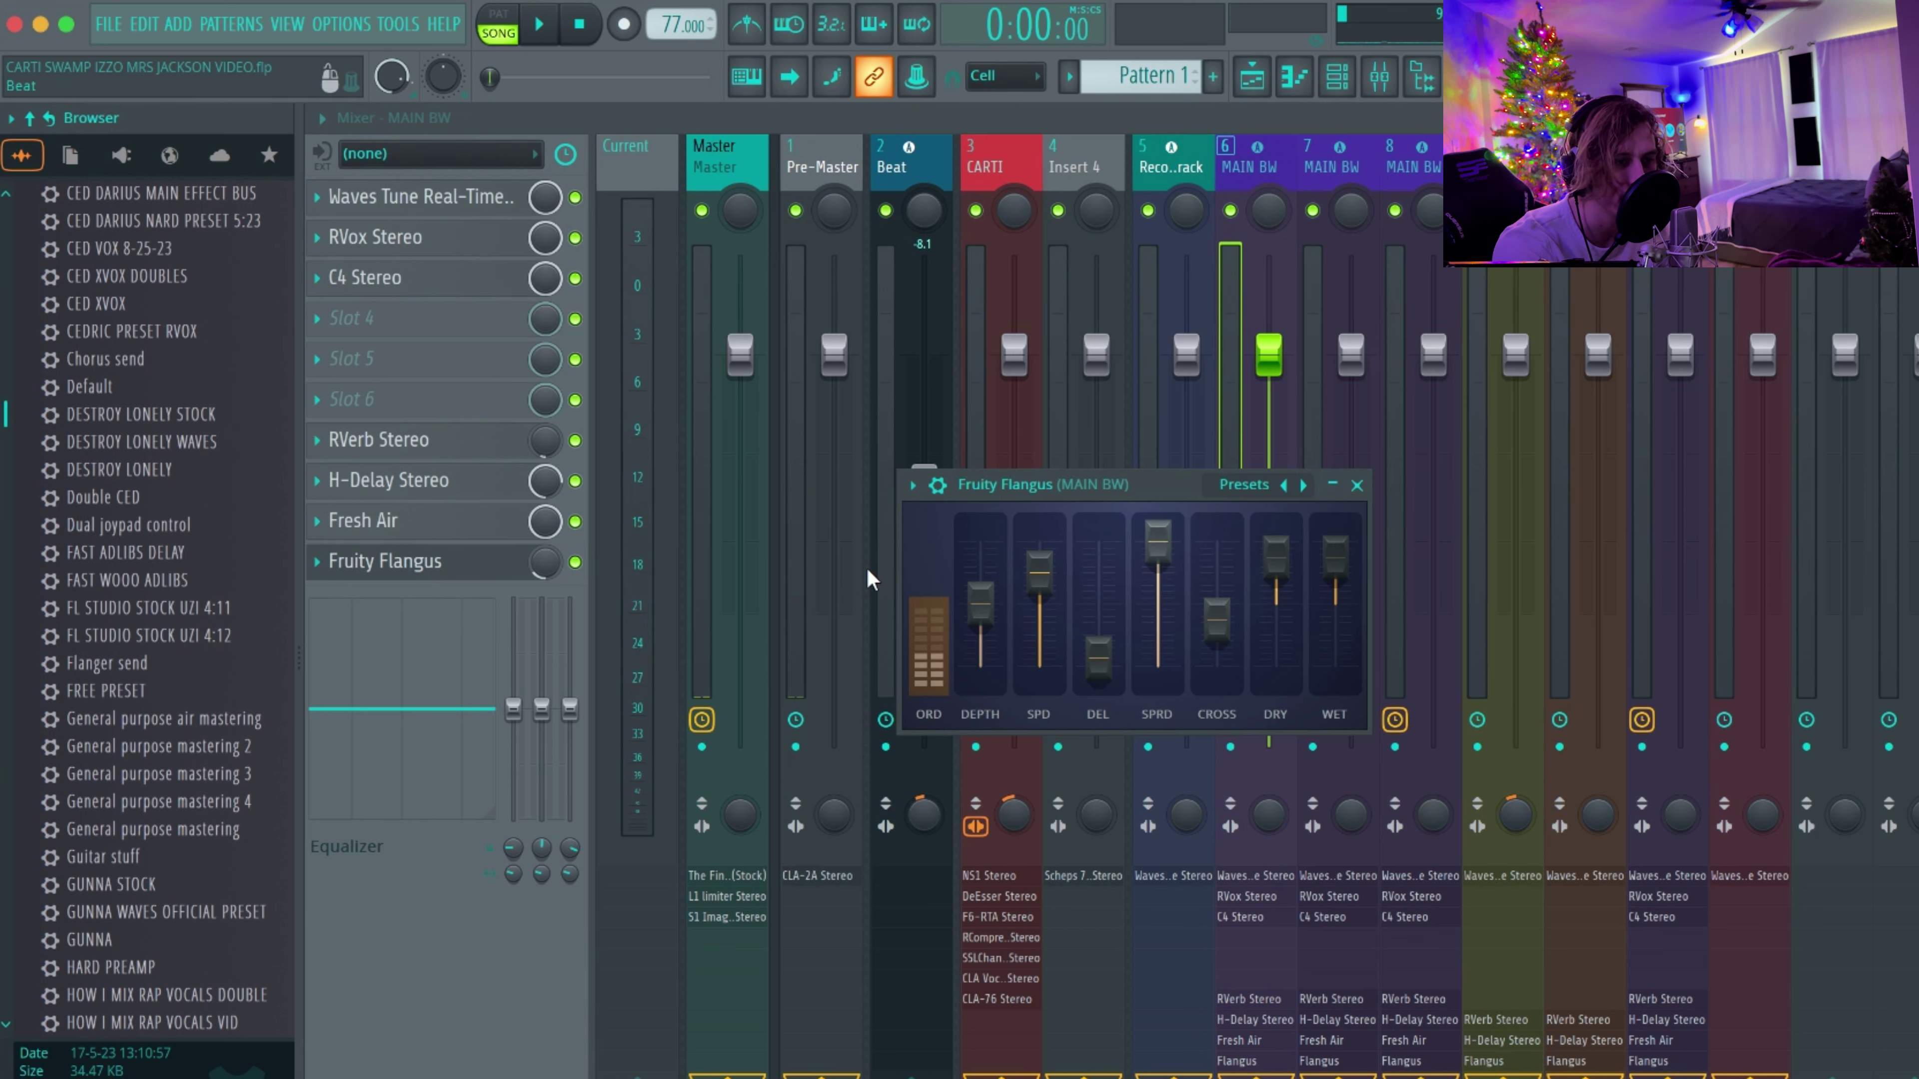
pyautogui.click(1357, 485)
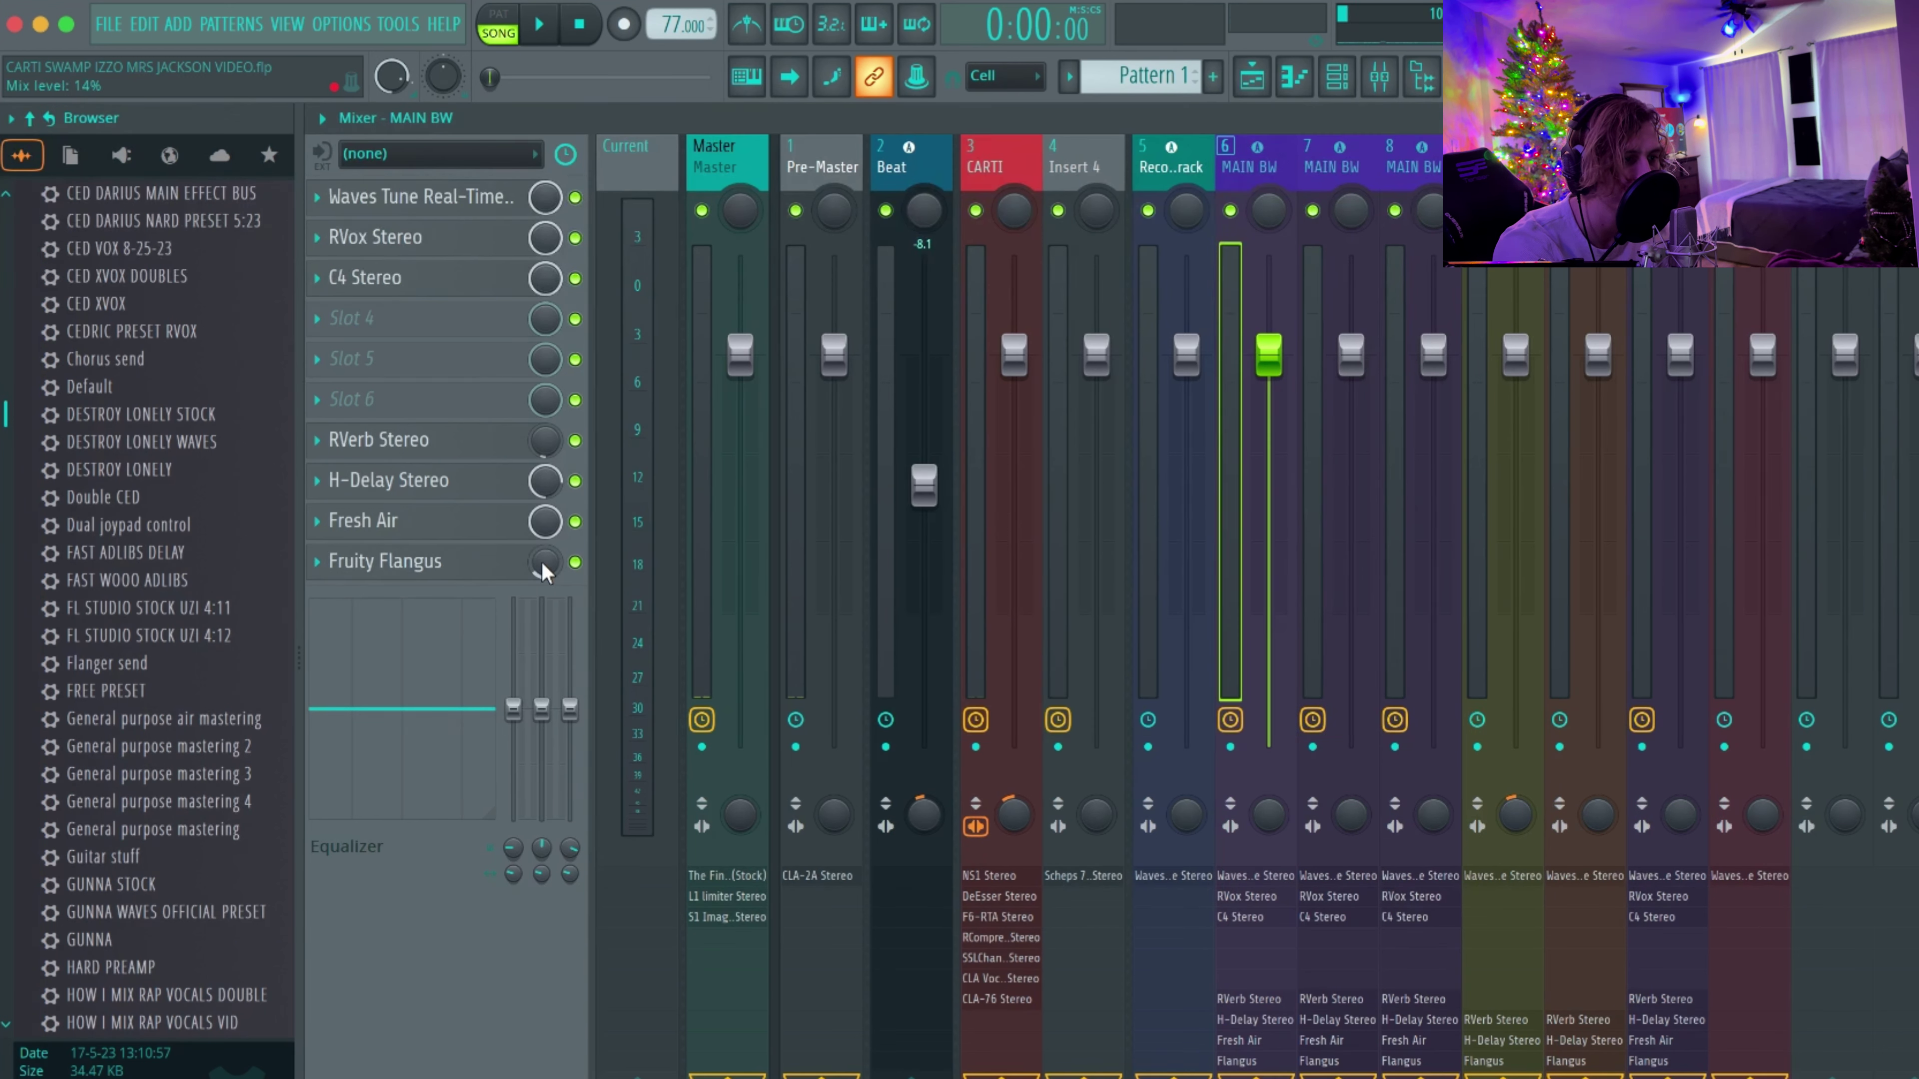
pyautogui.moveTo(547, 562); pyautogui.dragTo(547, 598)
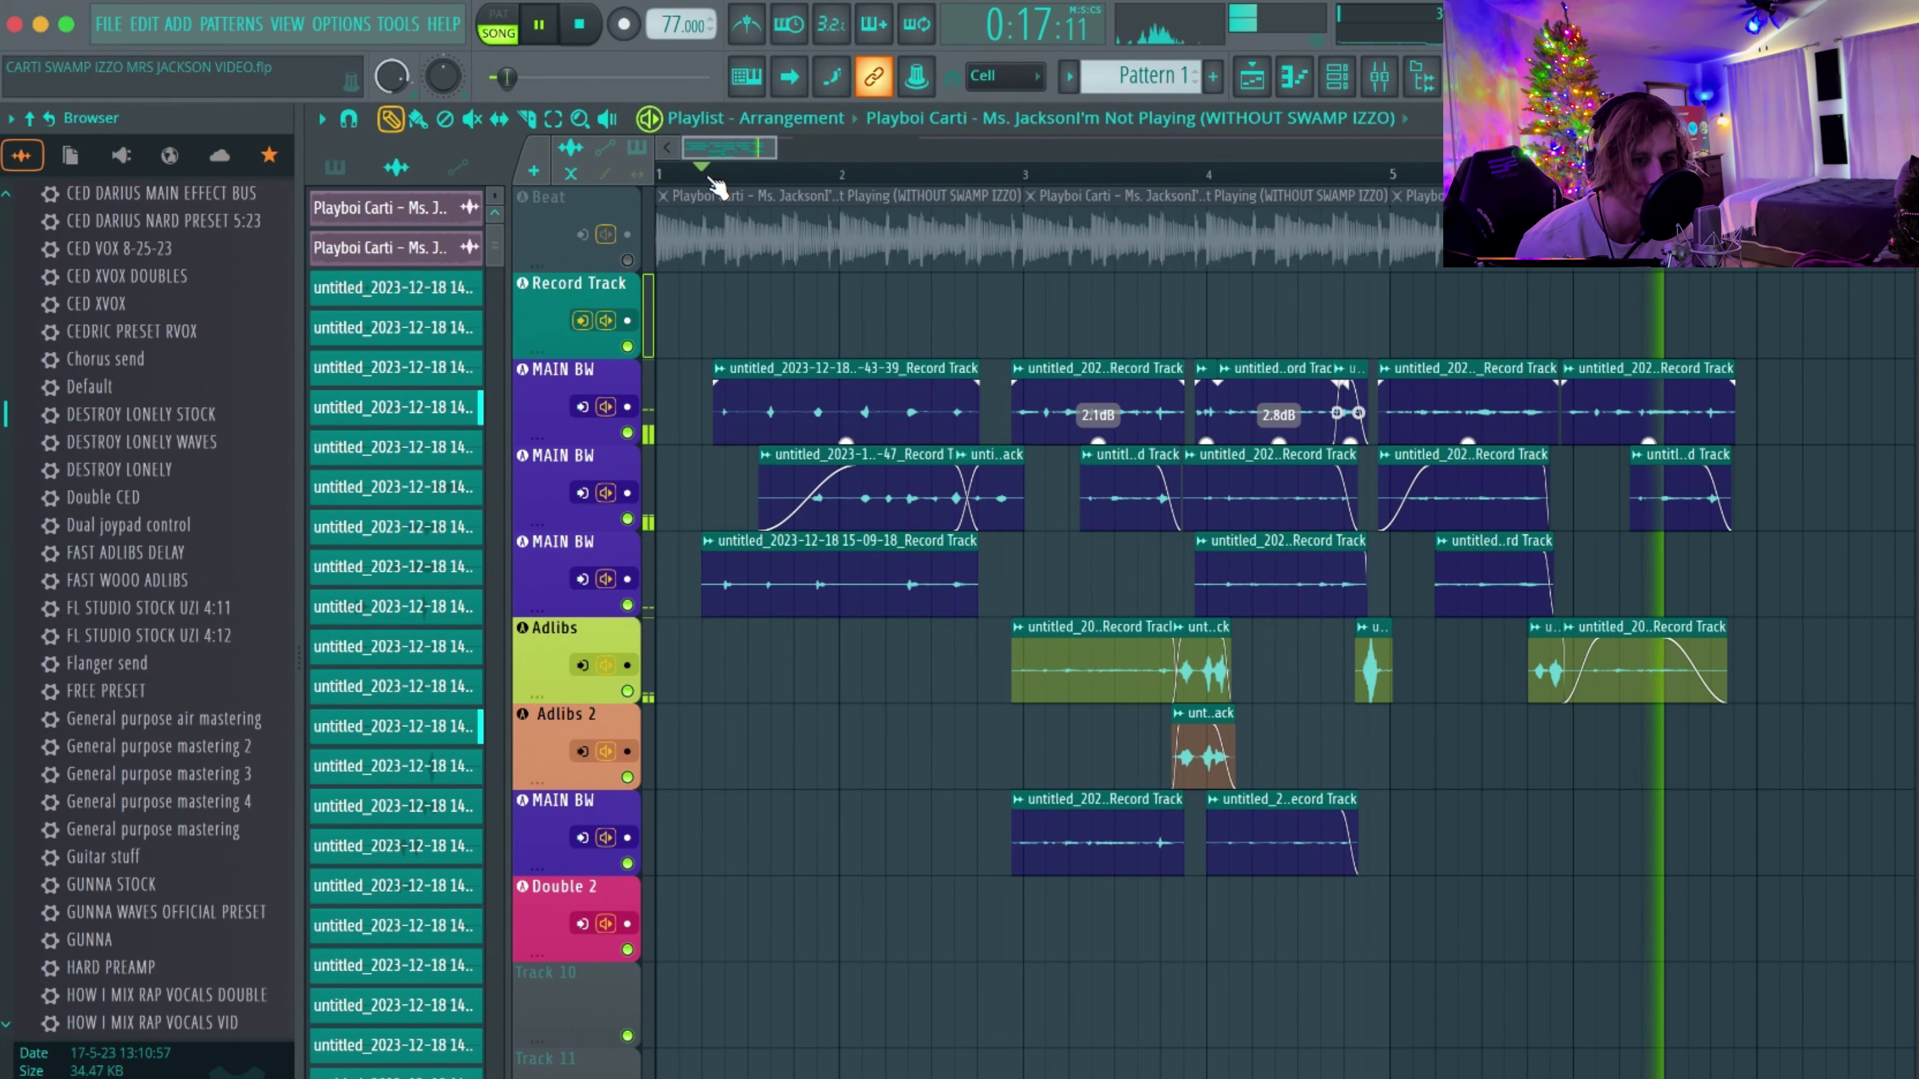
# Step: Stop playback, mute the MAIN BW tracks above Adlibs, and listen to the remaining vocals from between bars 3 and 4
pyautogui.press('space')
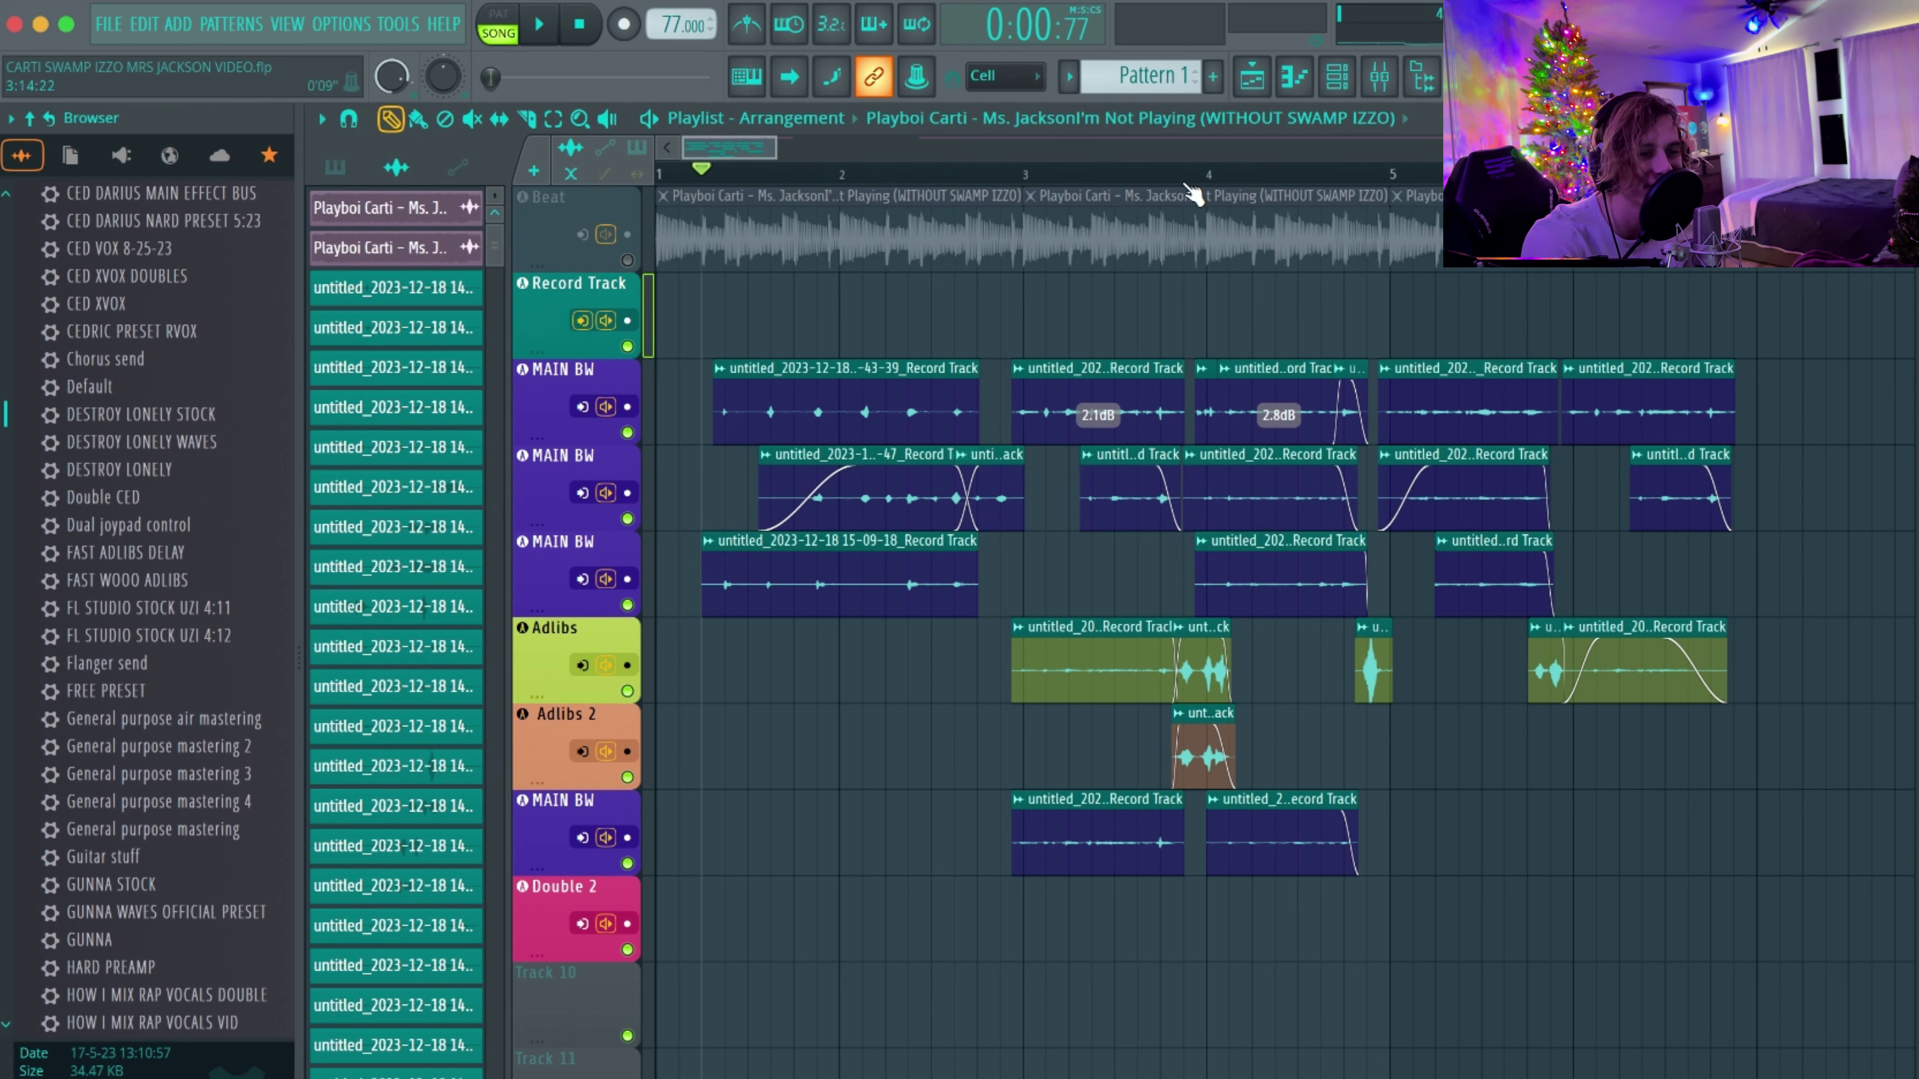
pyautogui.click(1160, 174)
pyautogui.press('space')
pyautogui.click(628, 605)
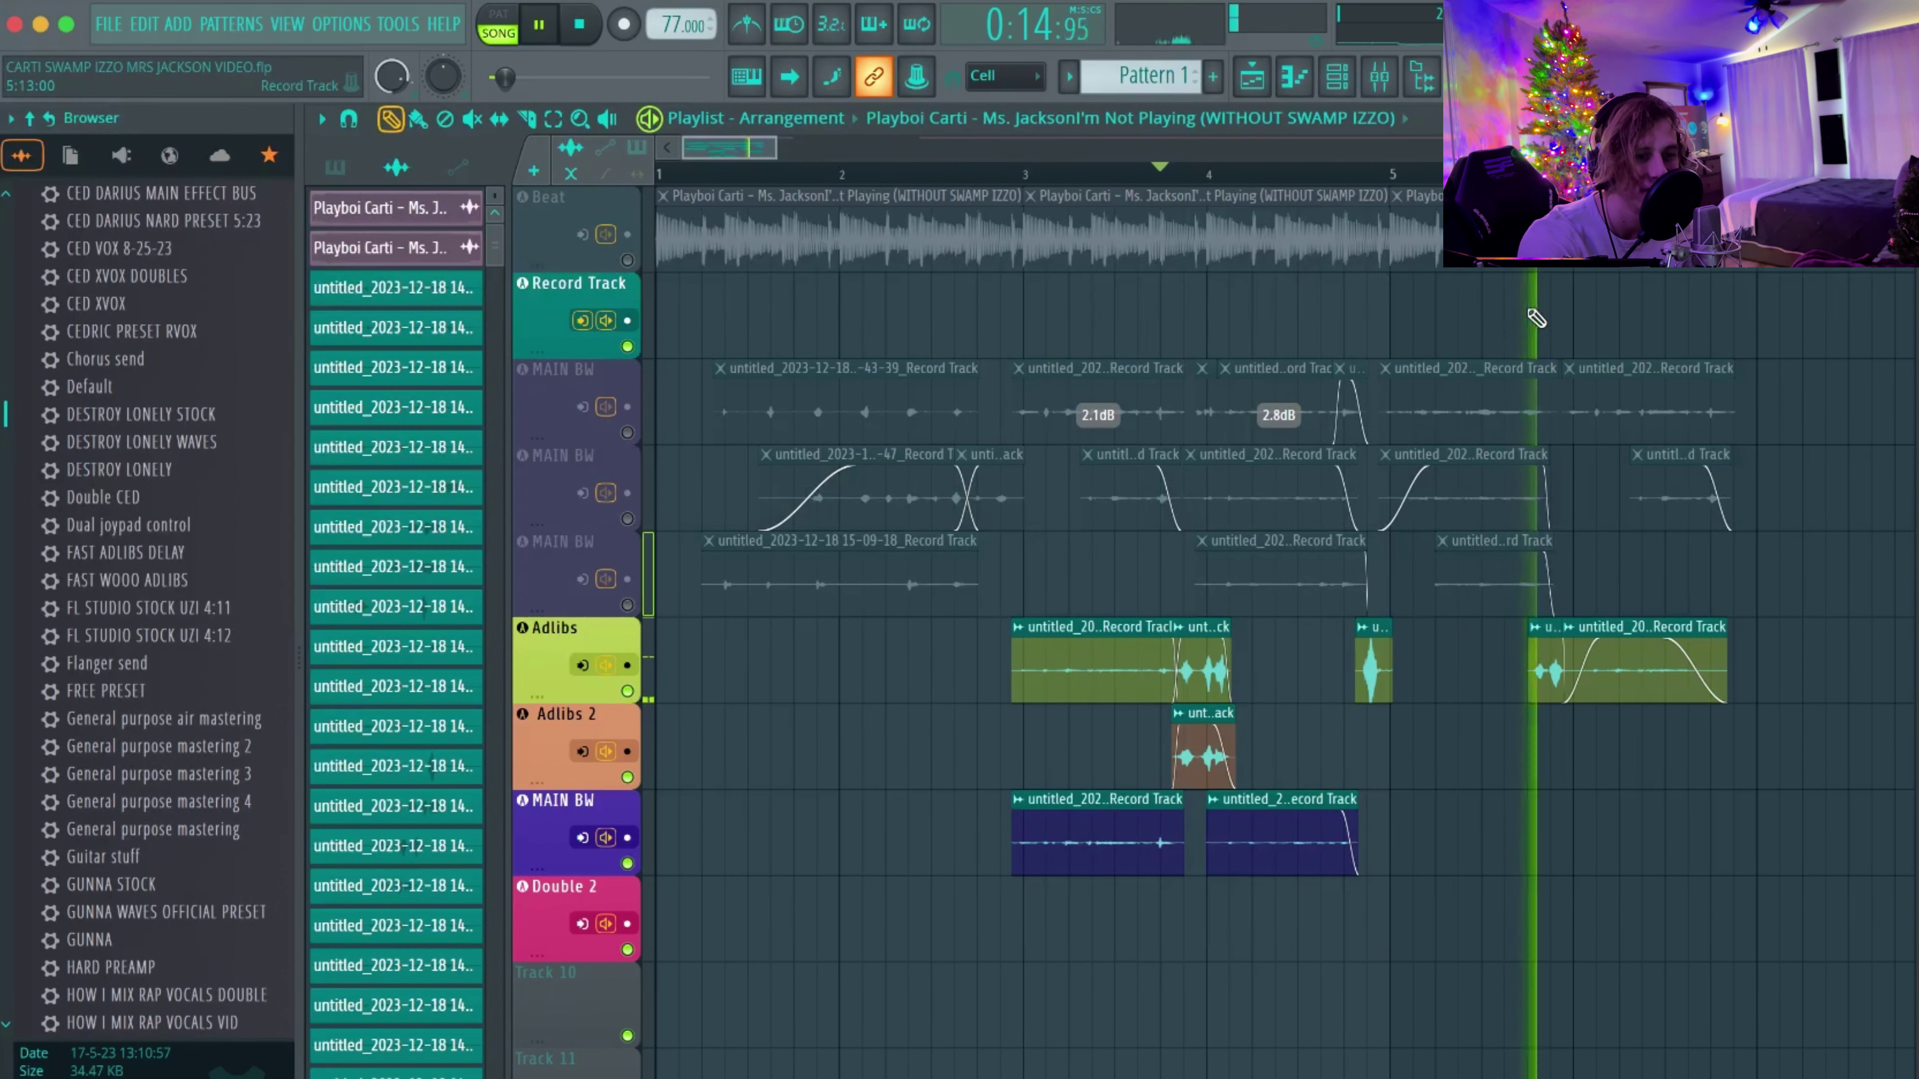
pyautogui.press('space')
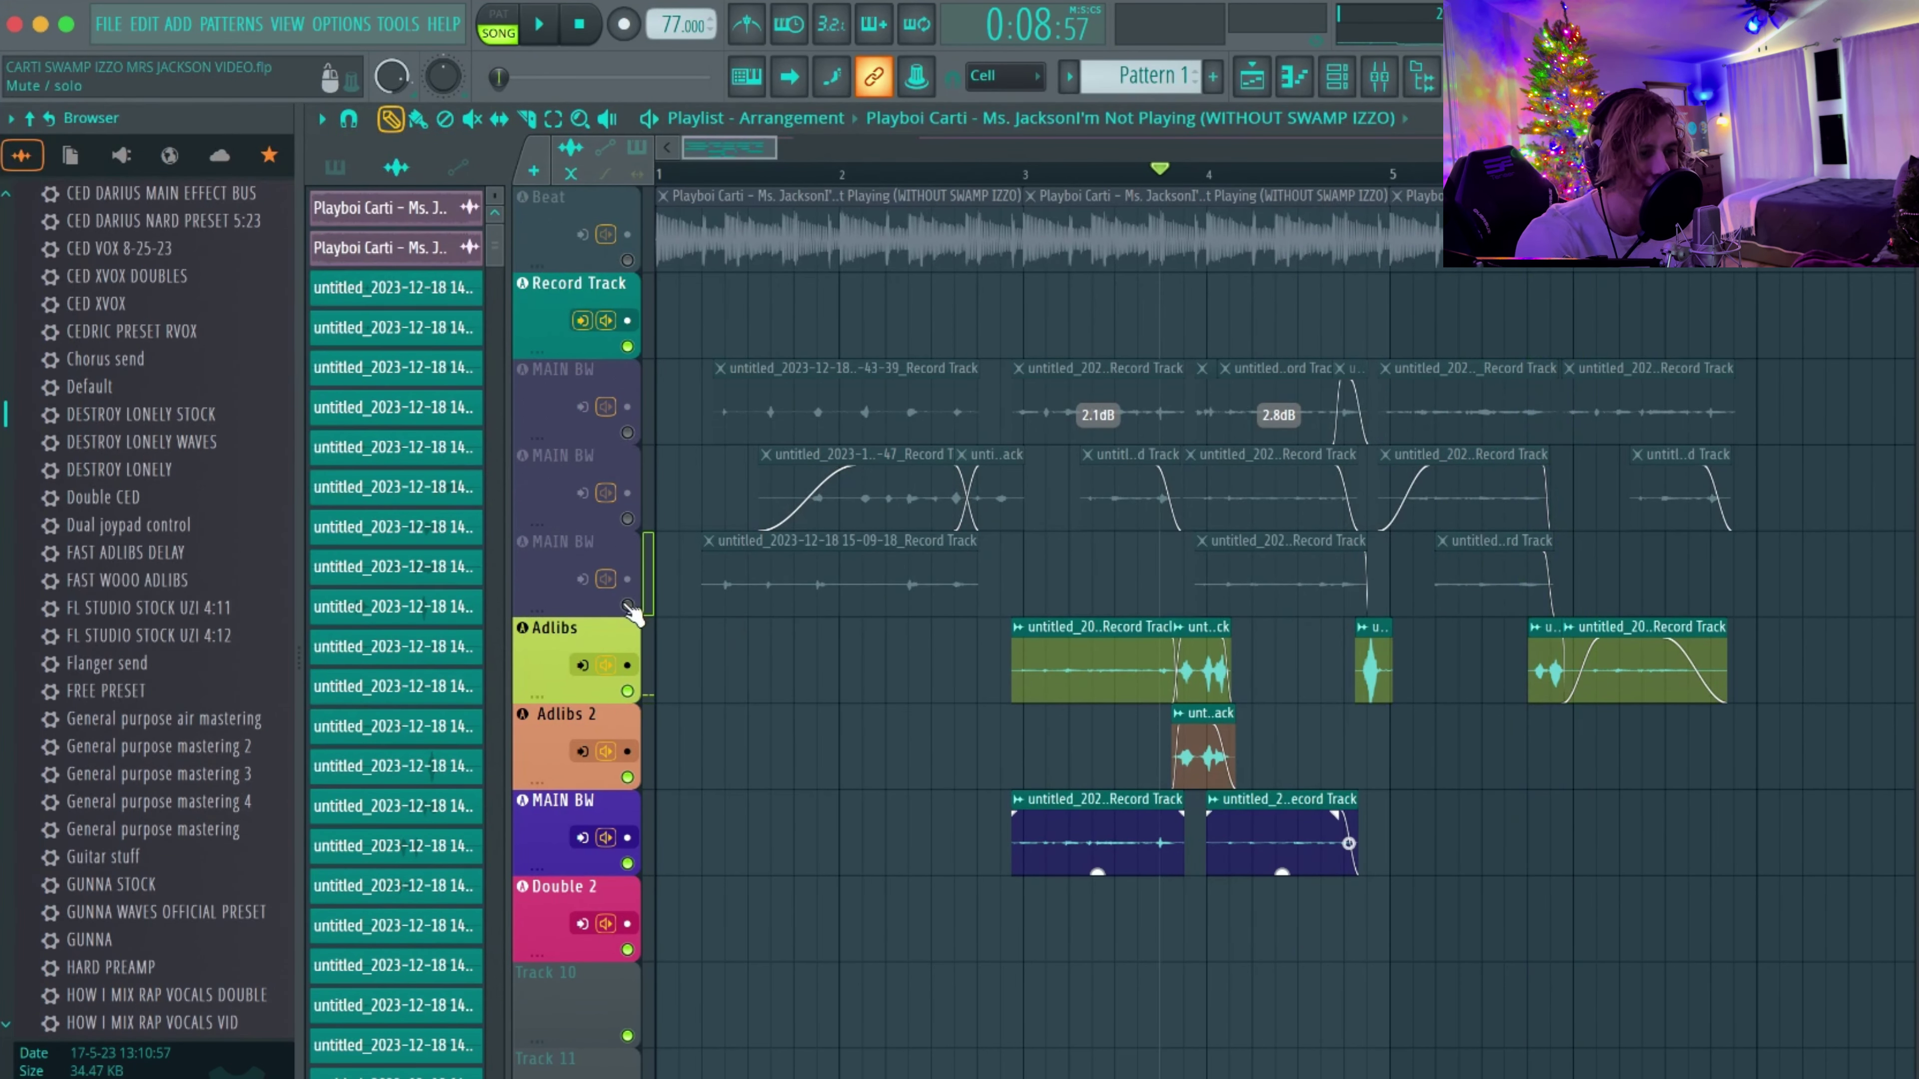
# Step: Unmute the three MAIN BW tracks above Adlibs and the Beat track in the playlist
pyautogui.click(627, 604)
pyautogui.click(628, 519)
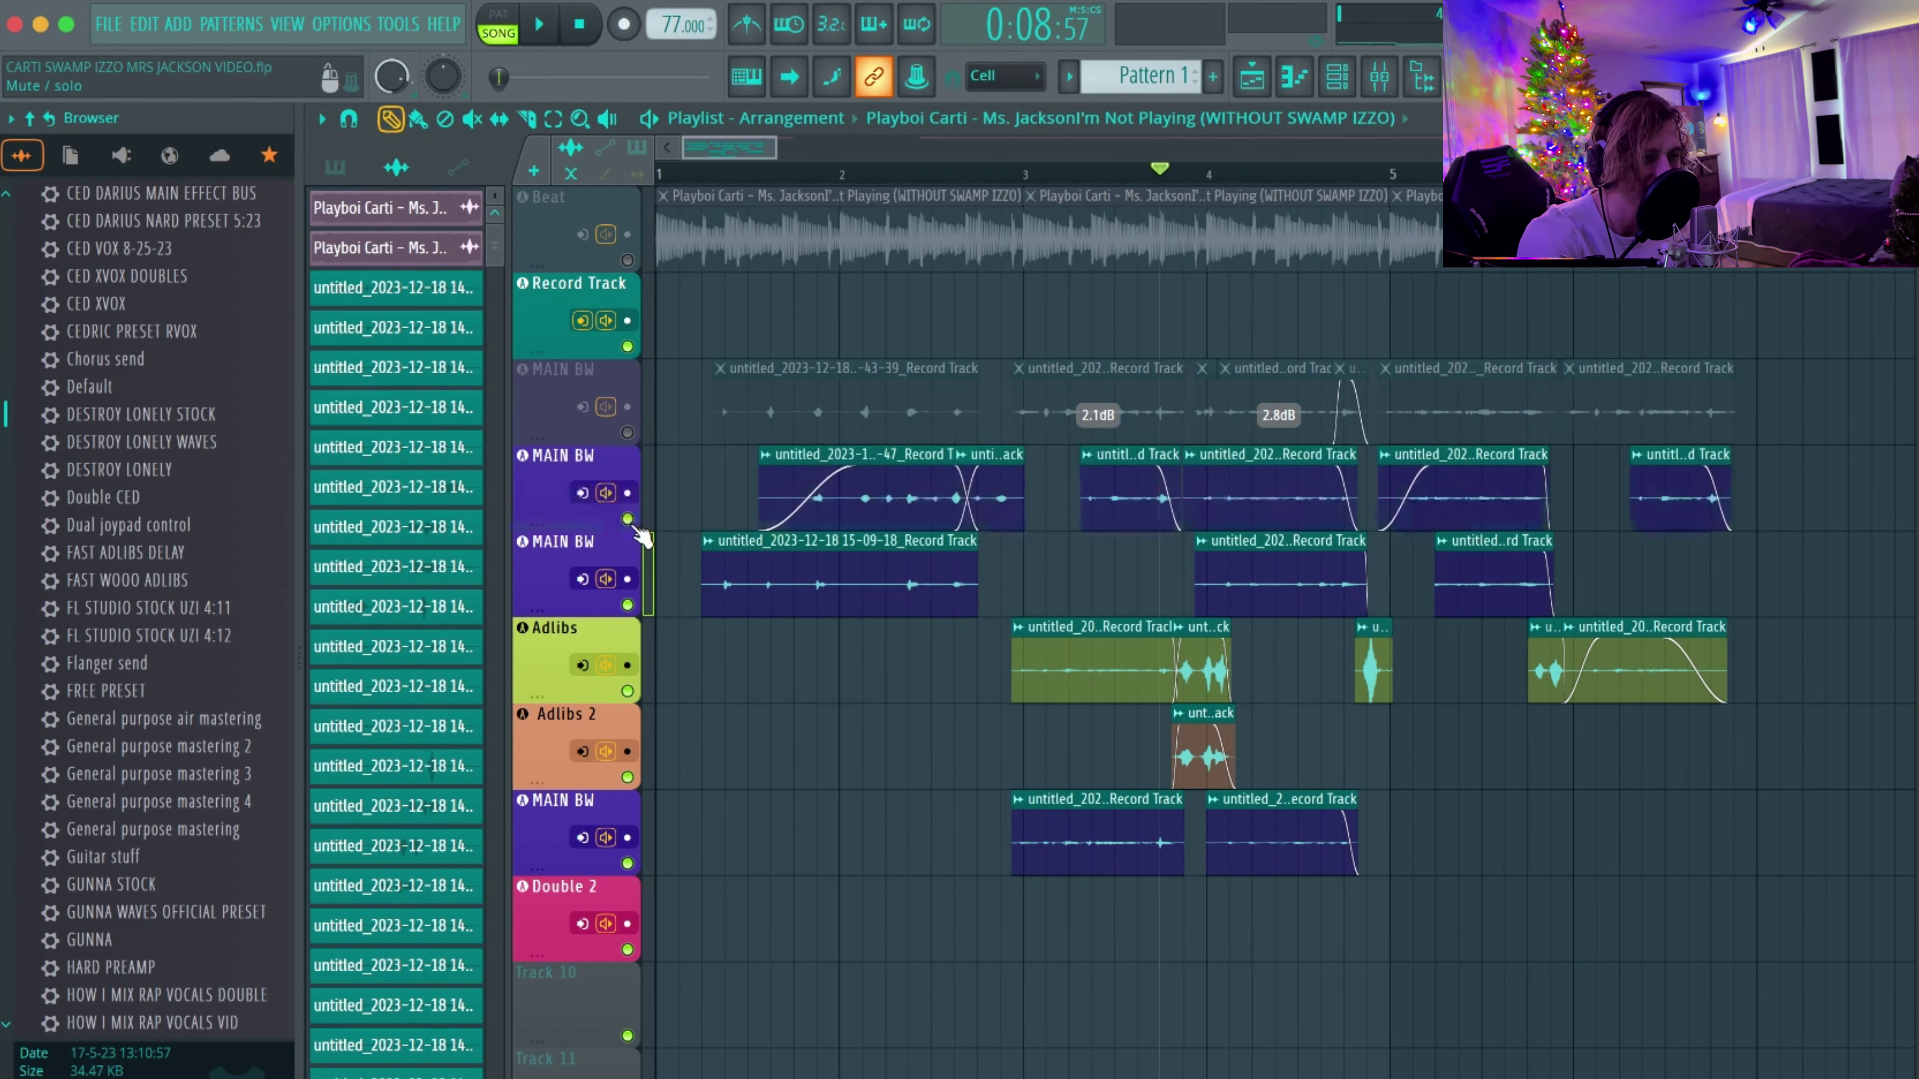
pyautogui.click(628, 432)
pyautogui.click(627, 260)
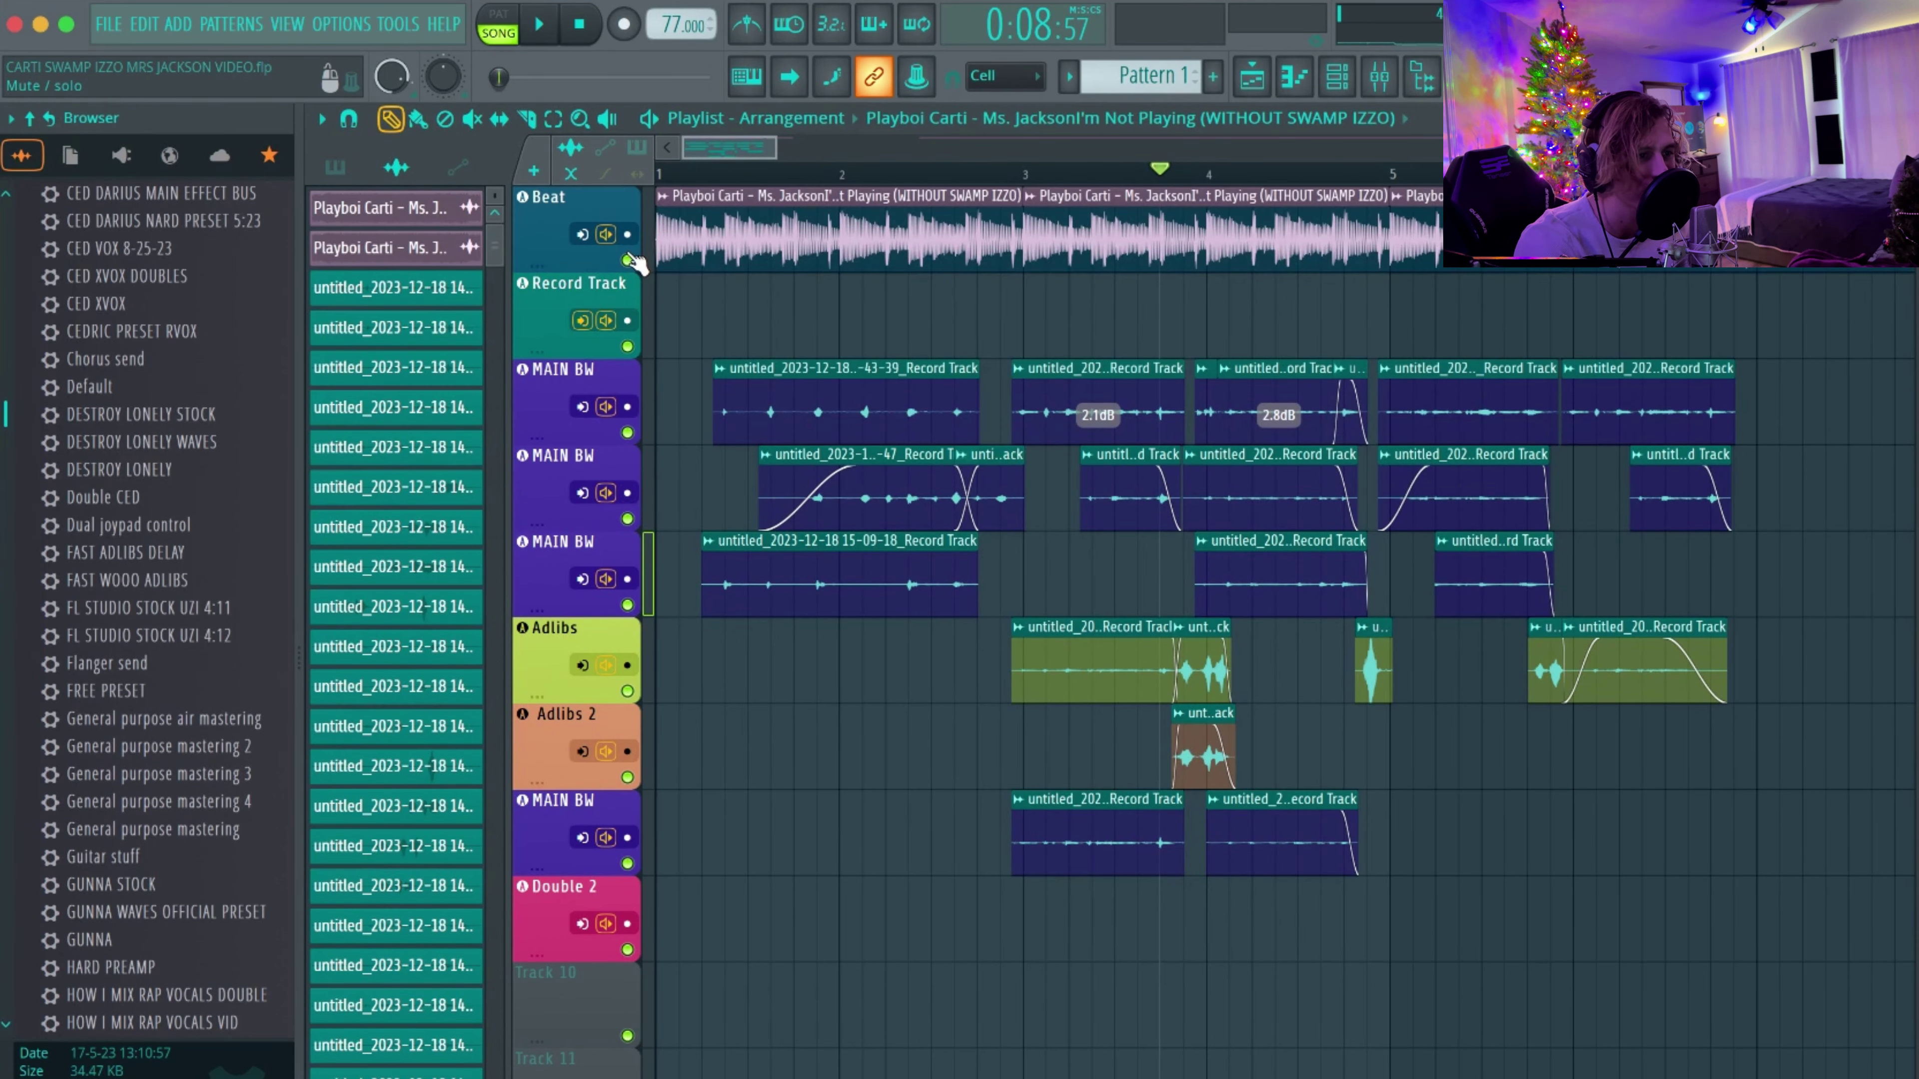
# Step: Play the full arrangement with the beat from the start of bar 1, and stop it after the vocals
pyautogui.click(669, 174)
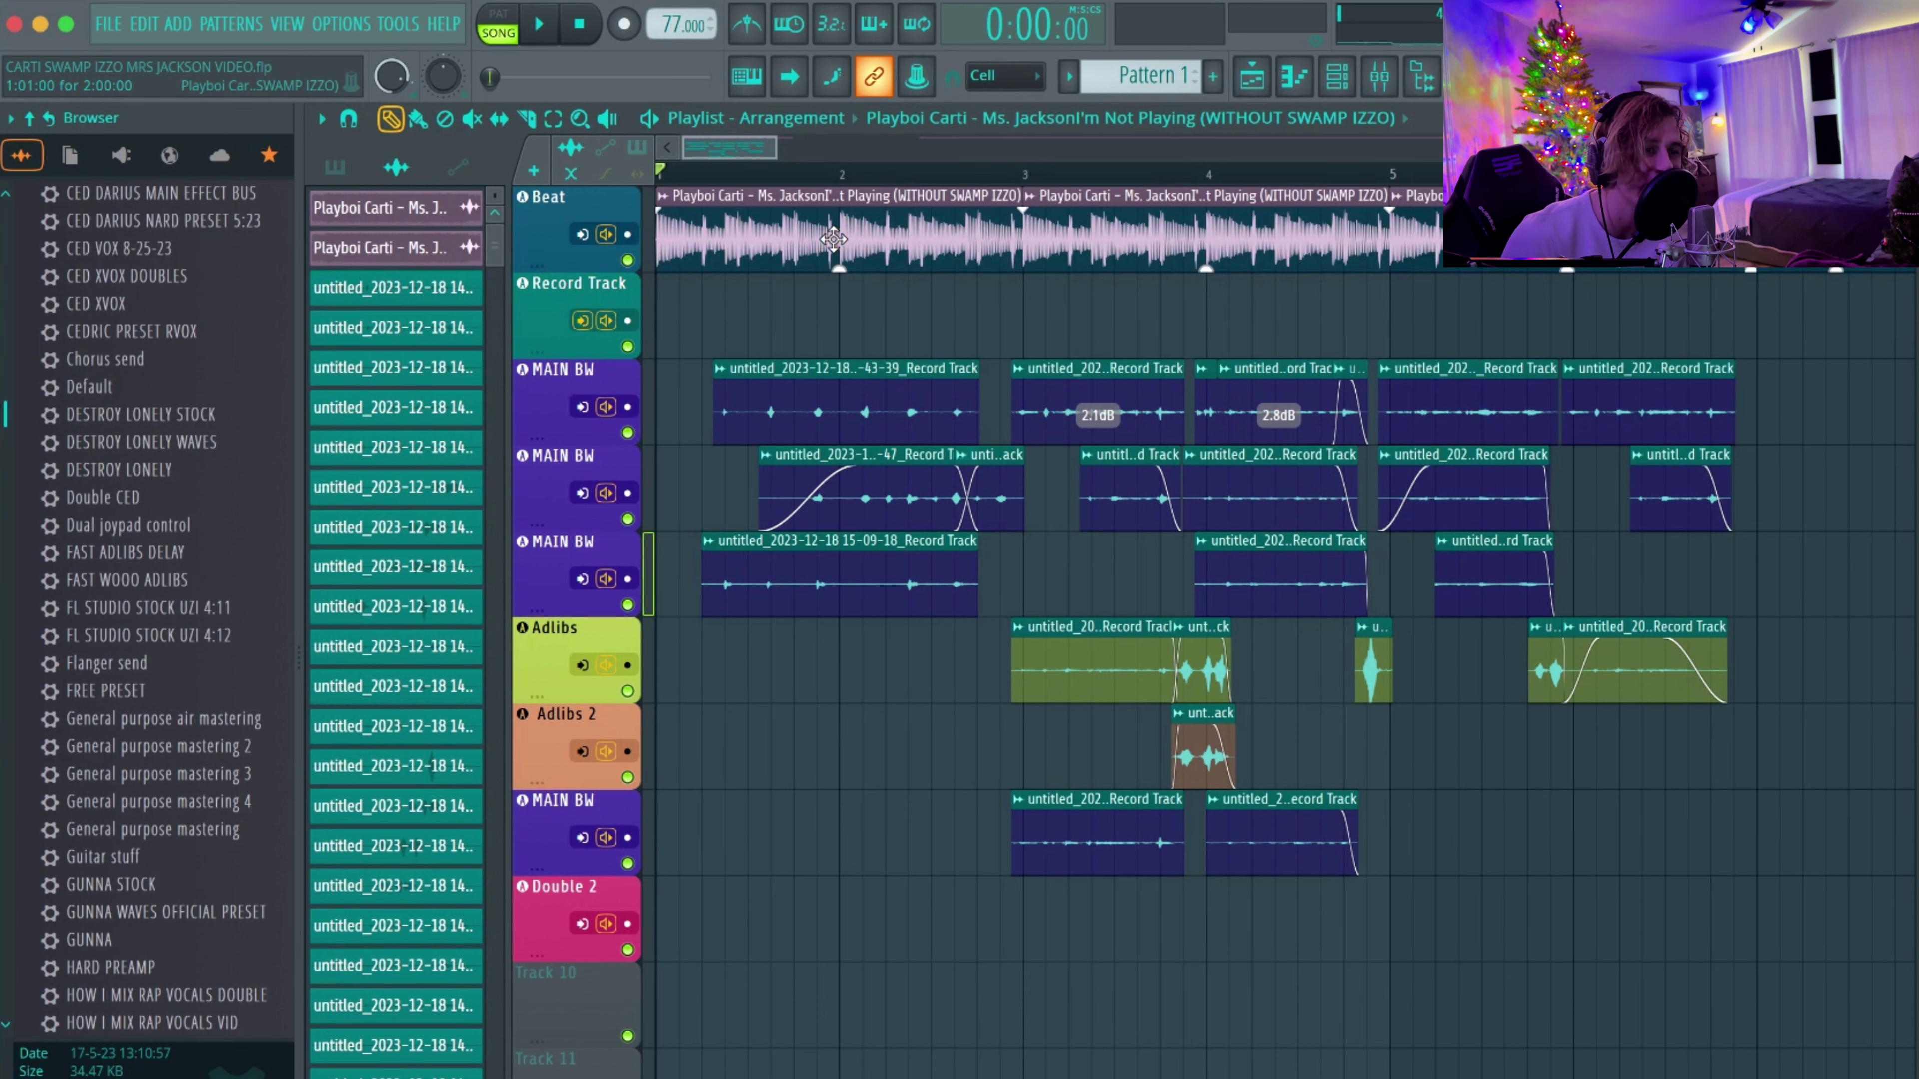
pyautogui.press('space')
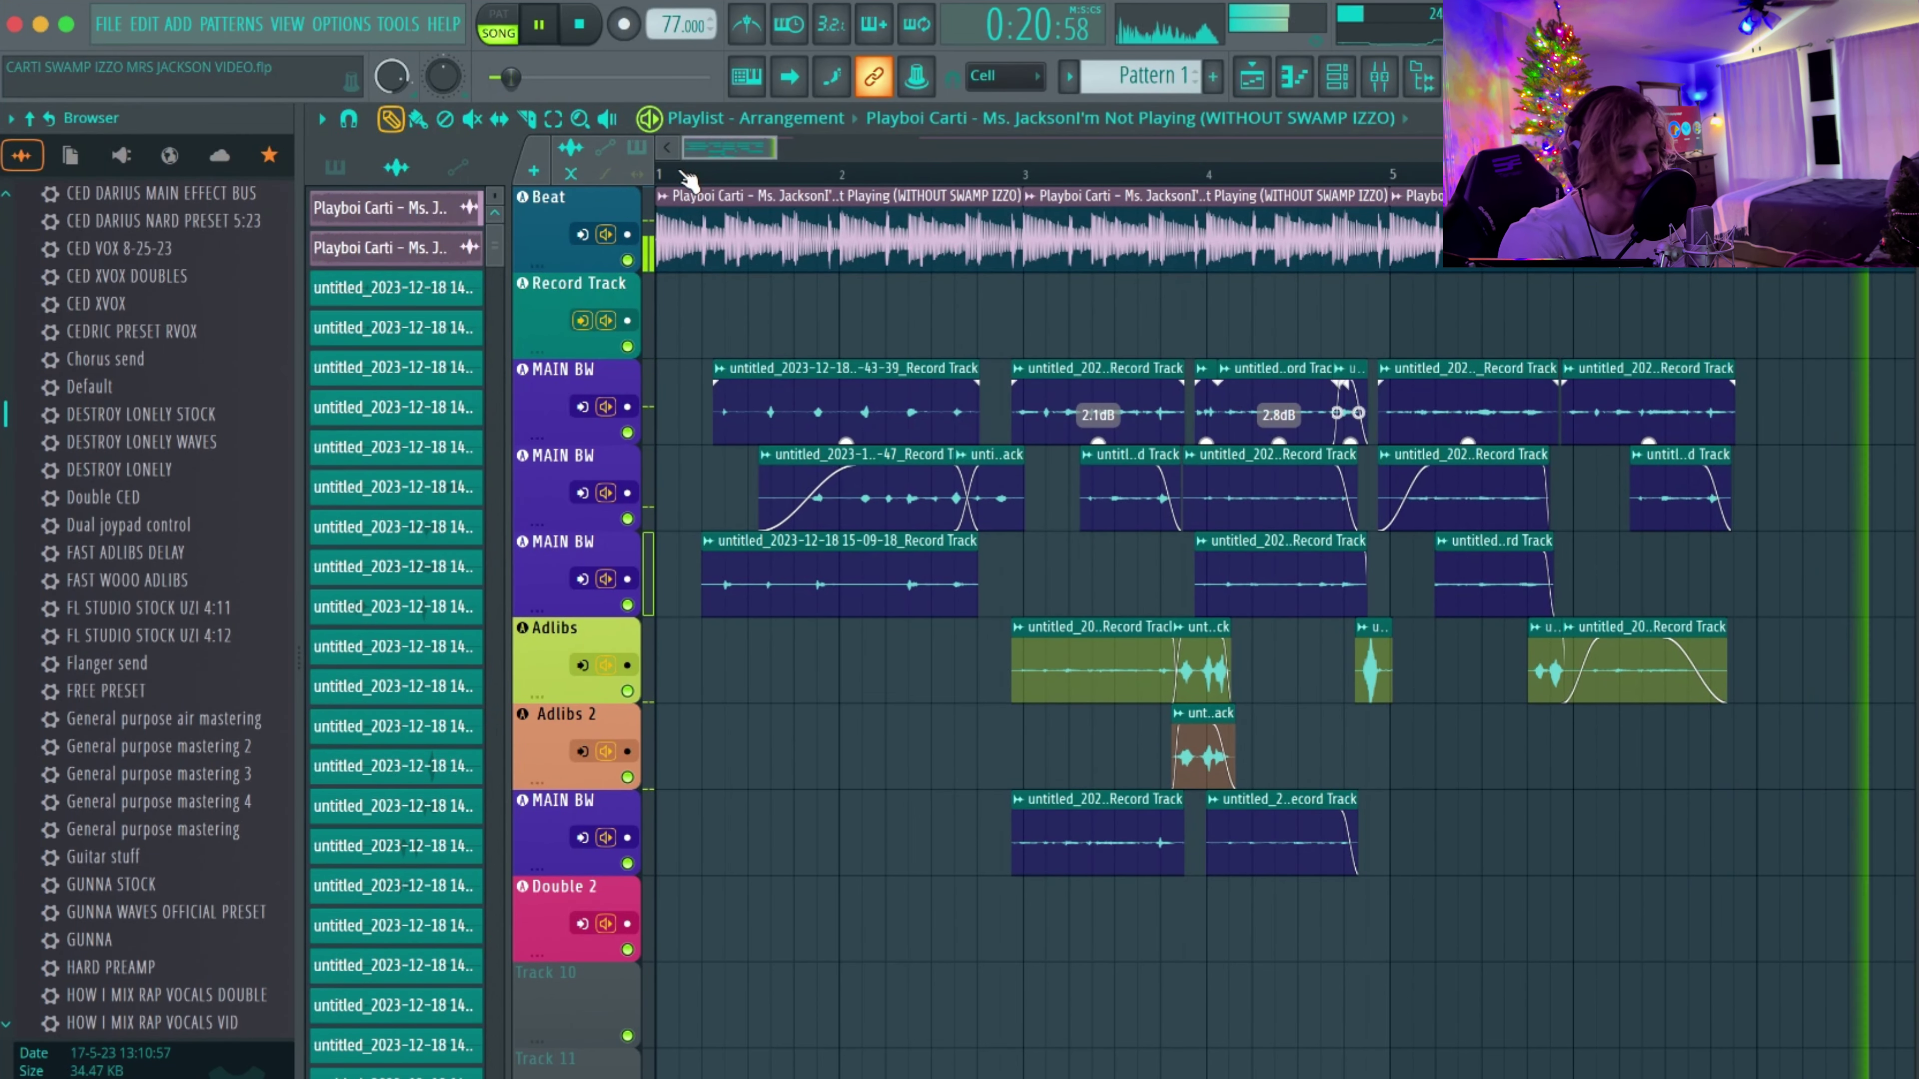
pyautogui.press('space')
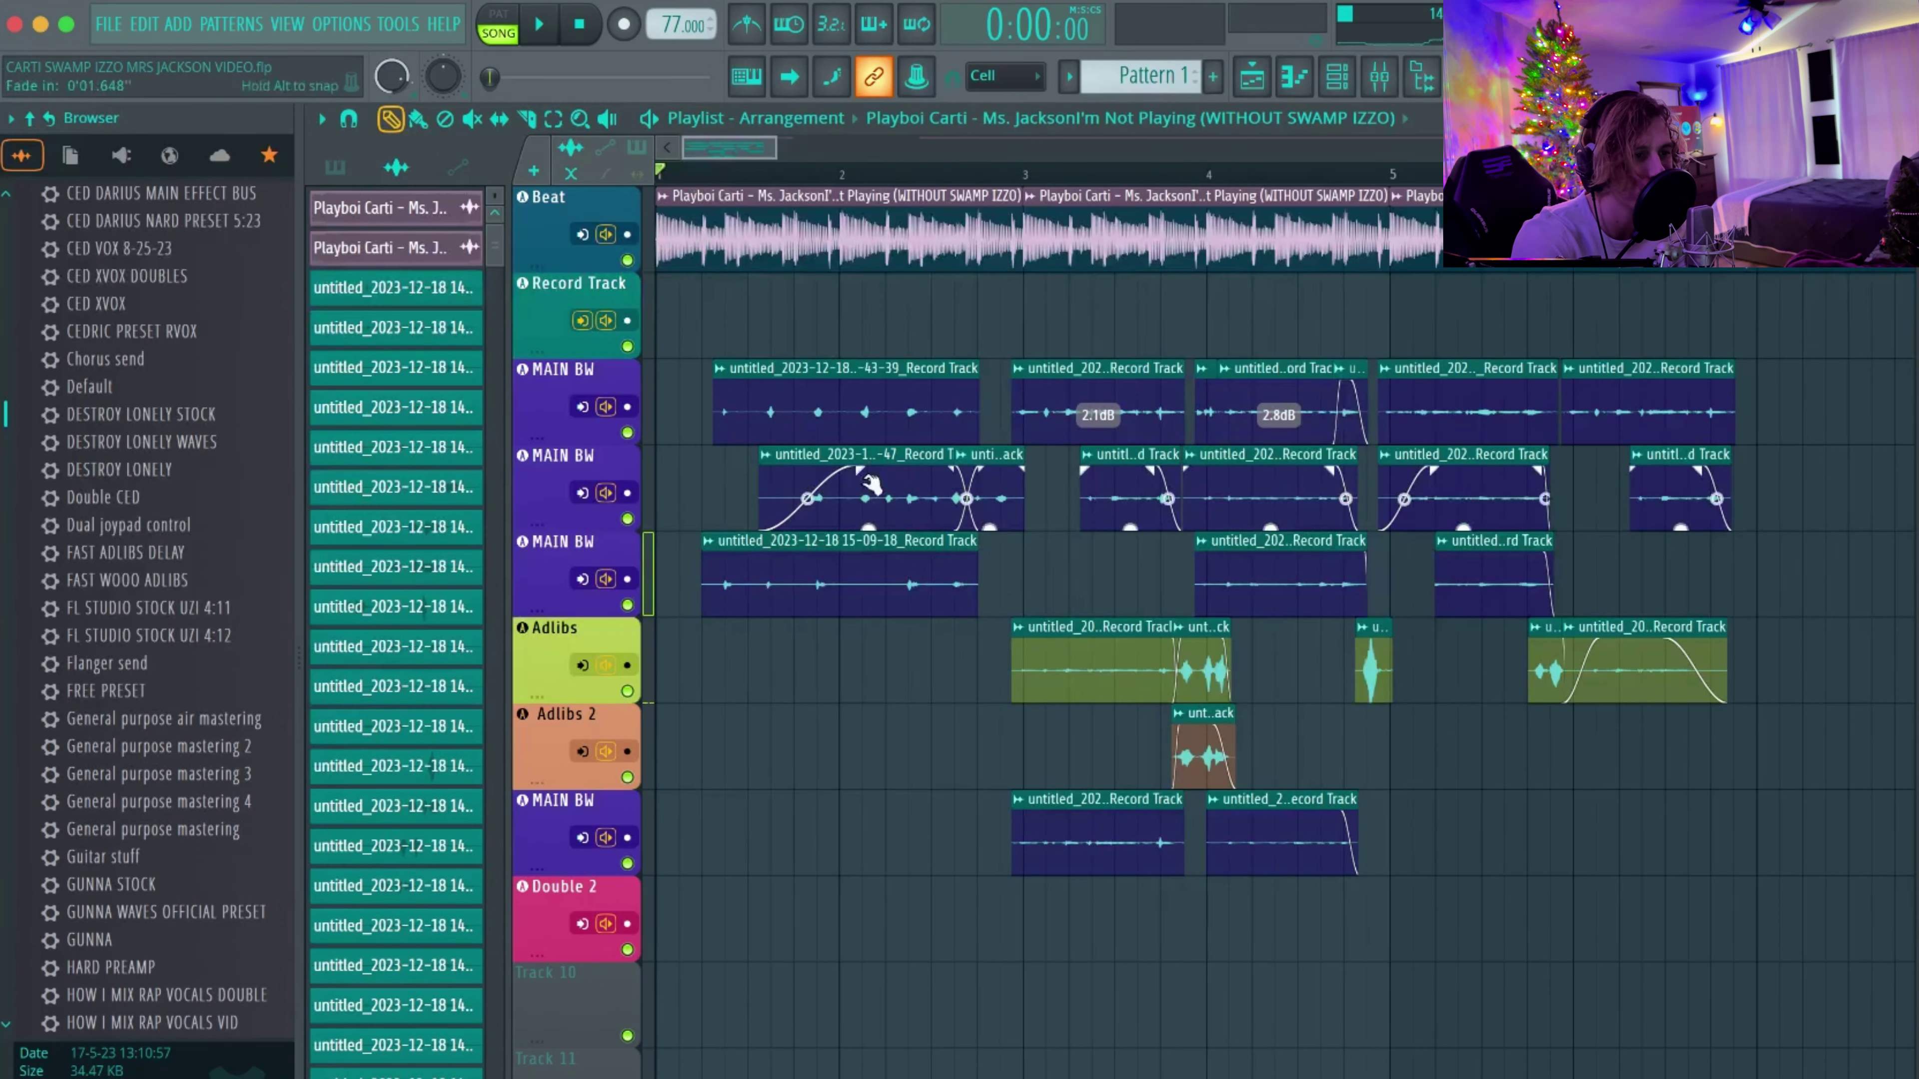
pyautogui.hscroll(3, 1138, 495)
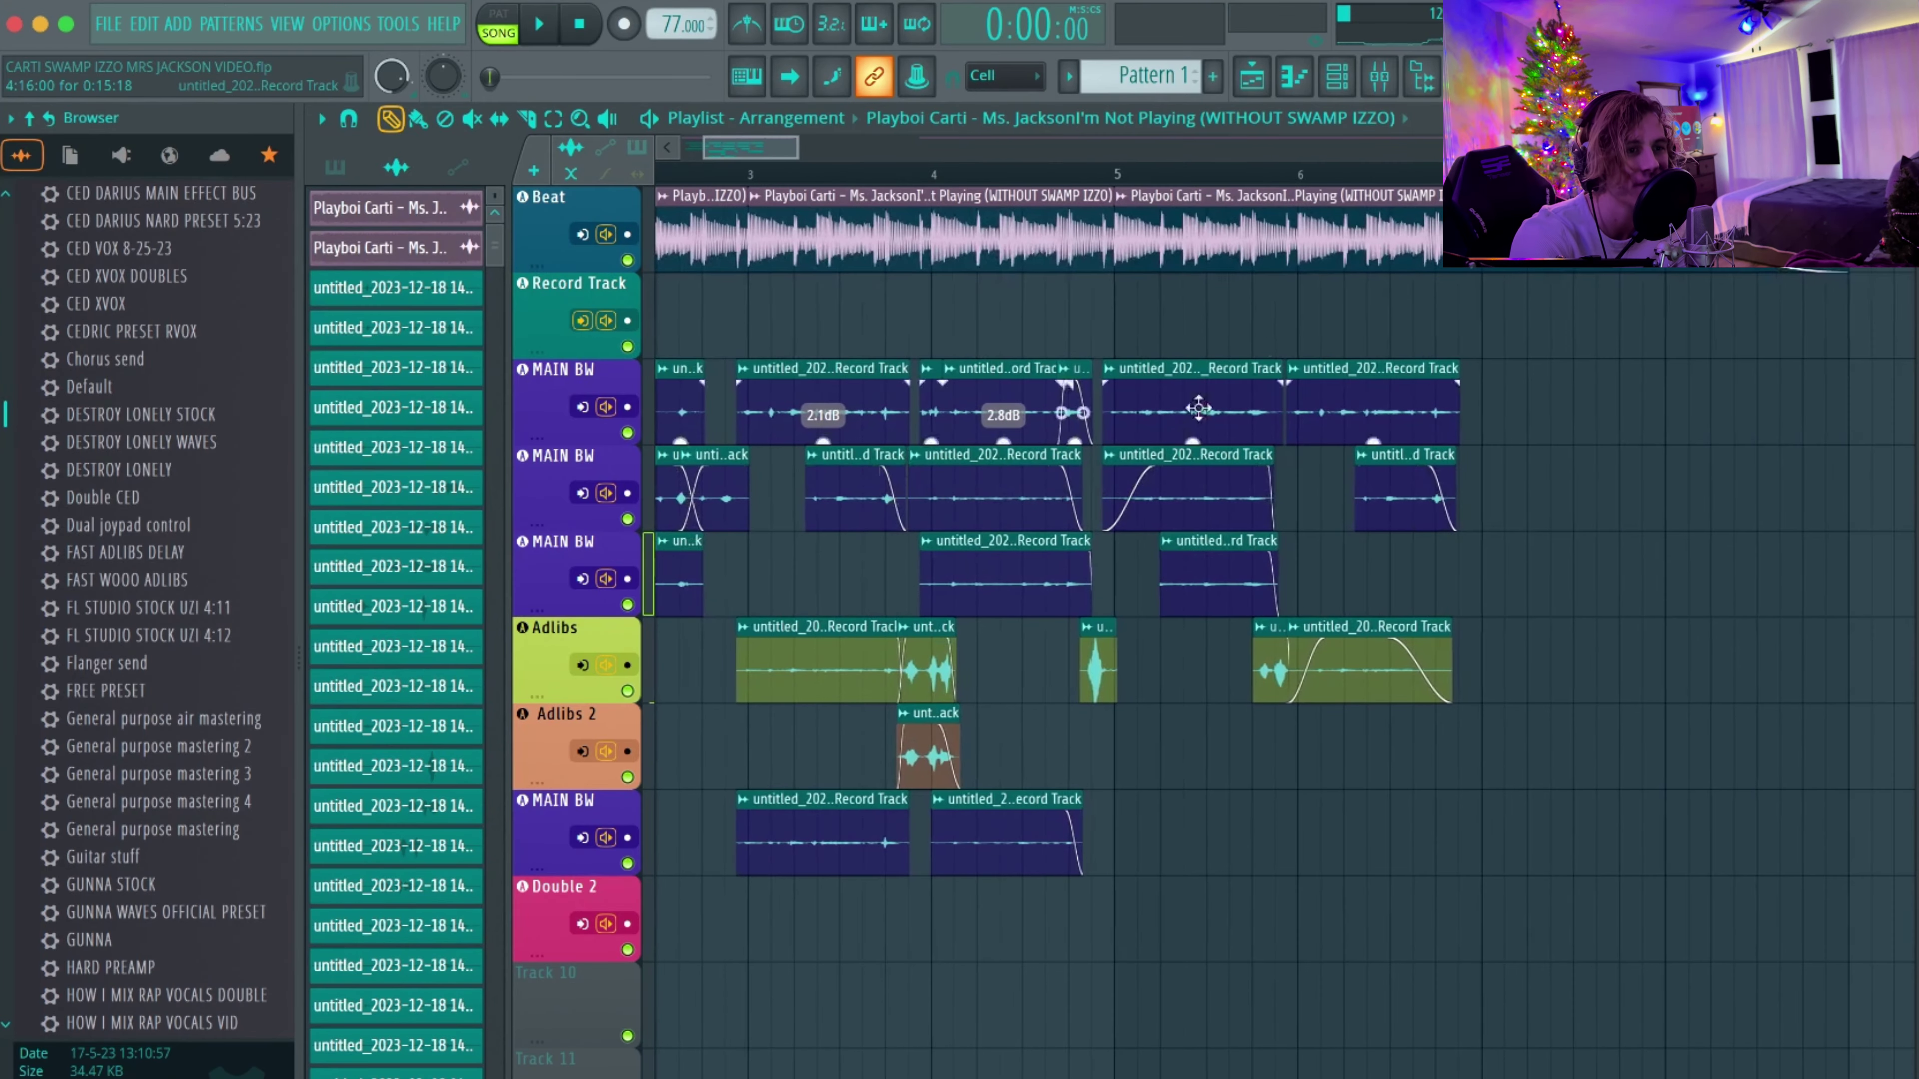